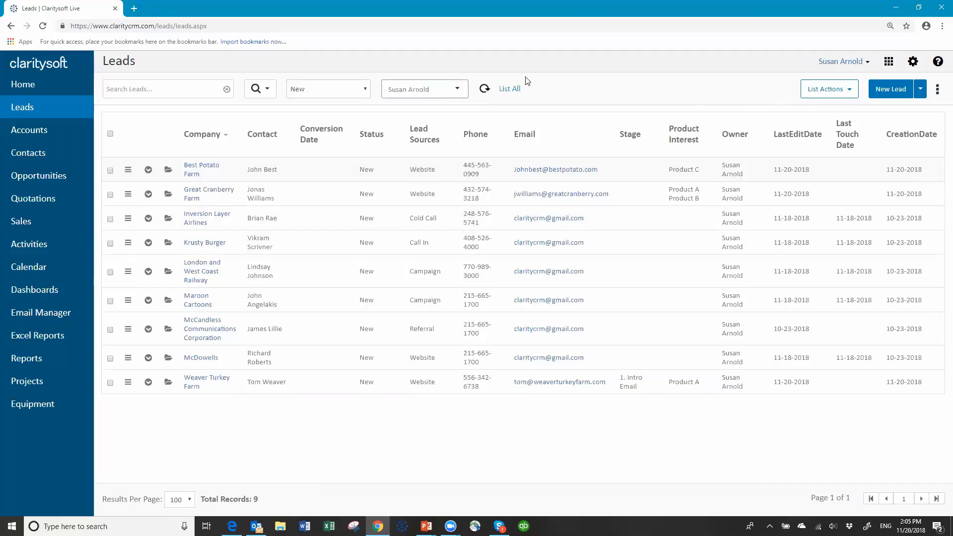
- Filter the Leads list with an Advanced Search on CreationDate for This 1 Day, leaving three leads
{"action": "left_click", "coordinate": [461, 93]}
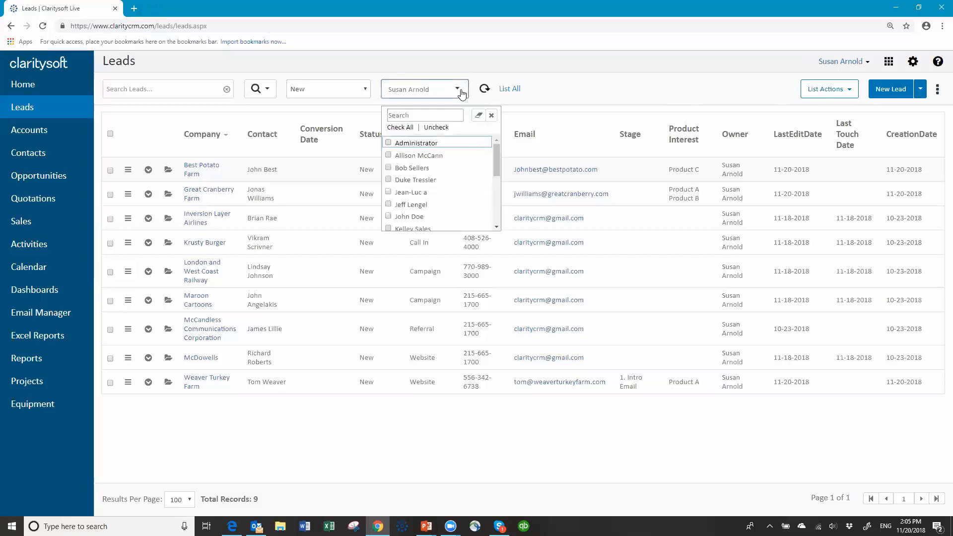
{"action": "left_click", "coordinate": [456, 93]}
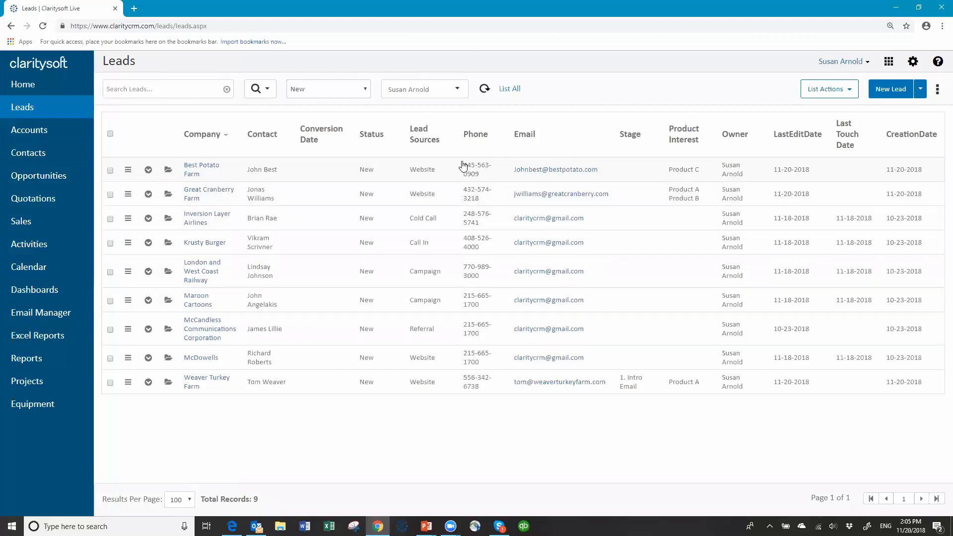
{"action": "left_click", "coordinate": [267, 93]}
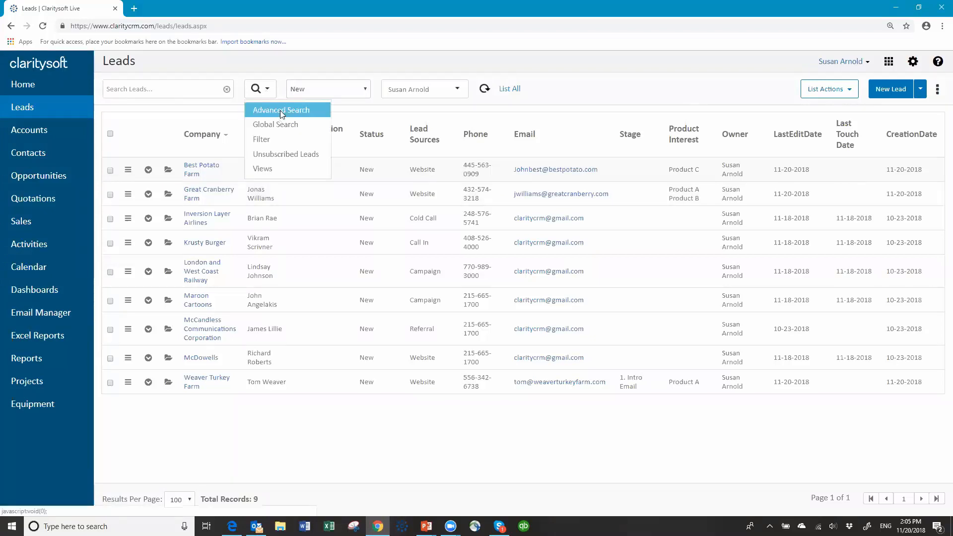
{"action": "left_click", "coordinate": [280, 111]}
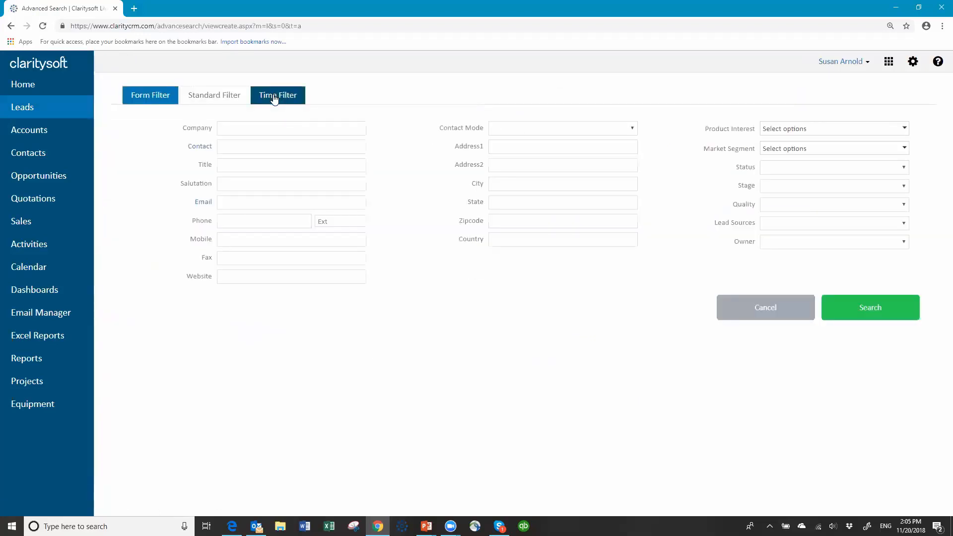
{"action": "left_click", "coordinate": [274, 96]}
{"action": "left_click", "coordinate": [300, 144]}
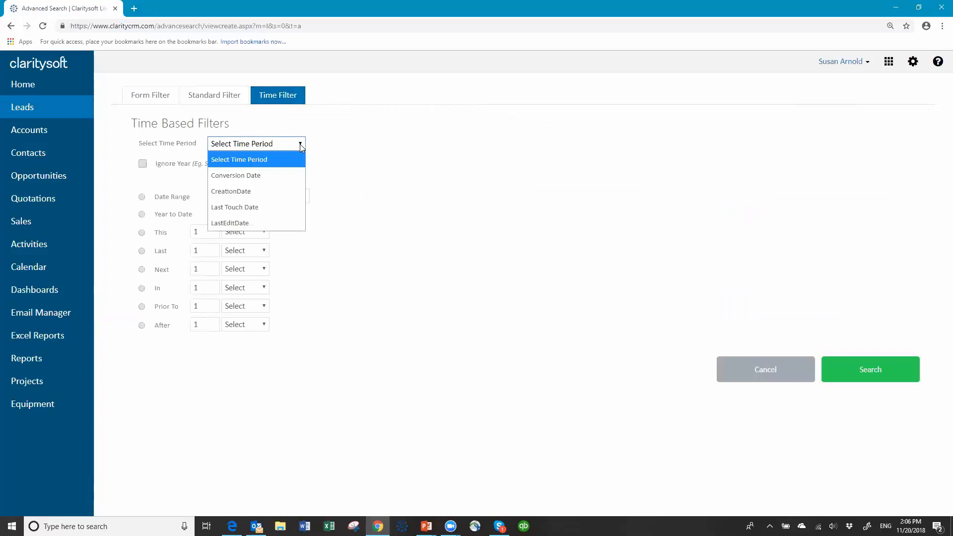
{"action": "left_click", "coordinate": [231, 192]}
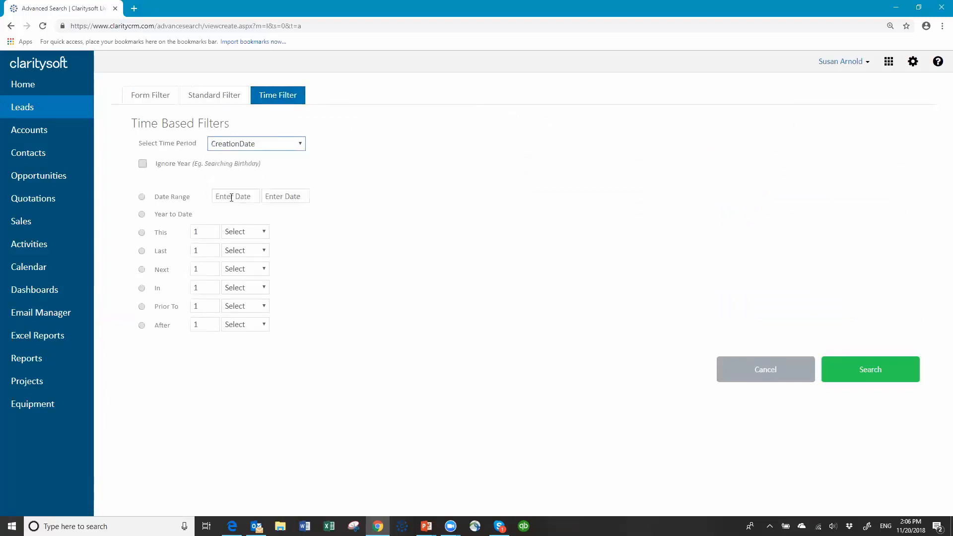
{"action": "left_click", "coordinate": [142, 232]}
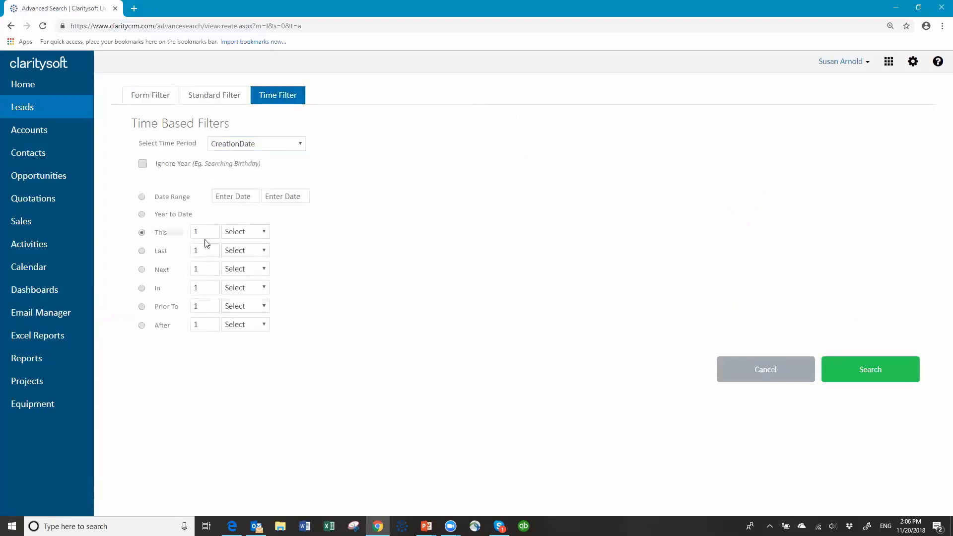
{"action": "left_click", "coordinate": [263, 234]}
{"action": "left_click", "coordinate": [254, 263]}
{"action": "left_click", "coordinate": [871, 370]}
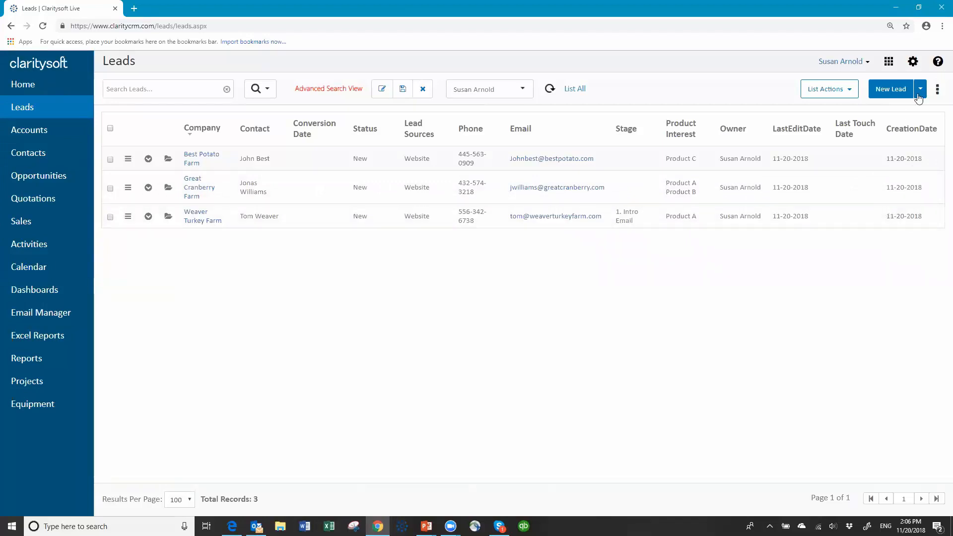
{"action": "left_click", "coordinate": [913, 63]}
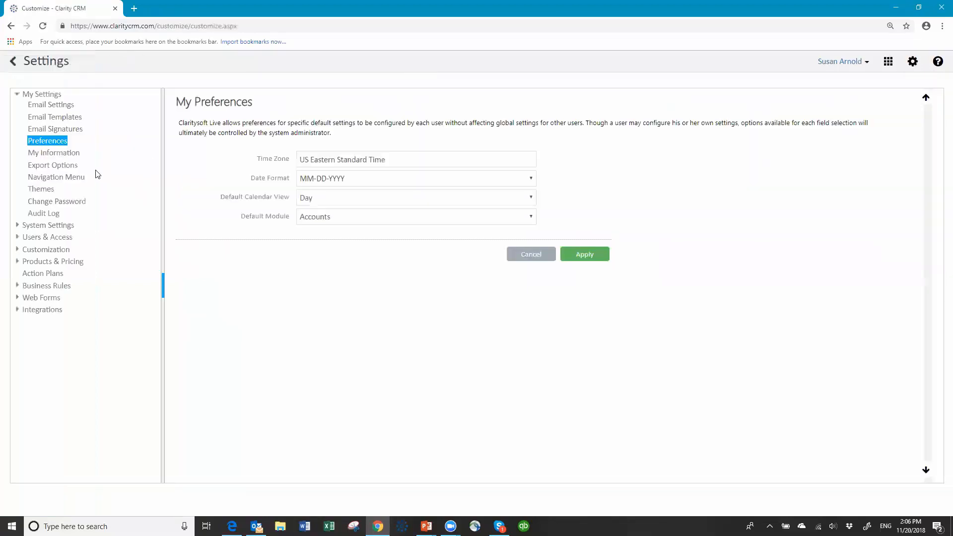
- Create a new action plan named 'New Lead Follow up'
{"action": "left_click", "coordinate": [46, 275]}
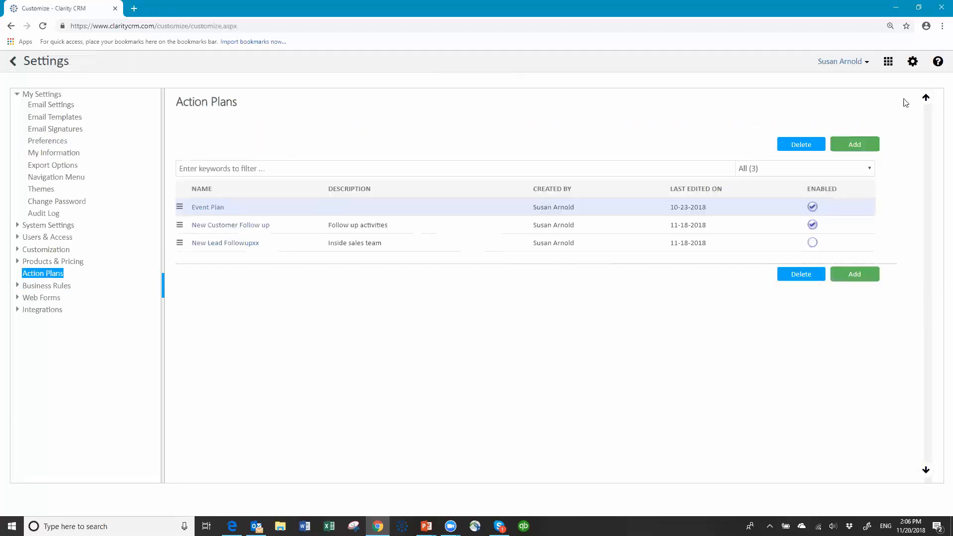
{"action": "left_click", "coordinate": [854, 147]}
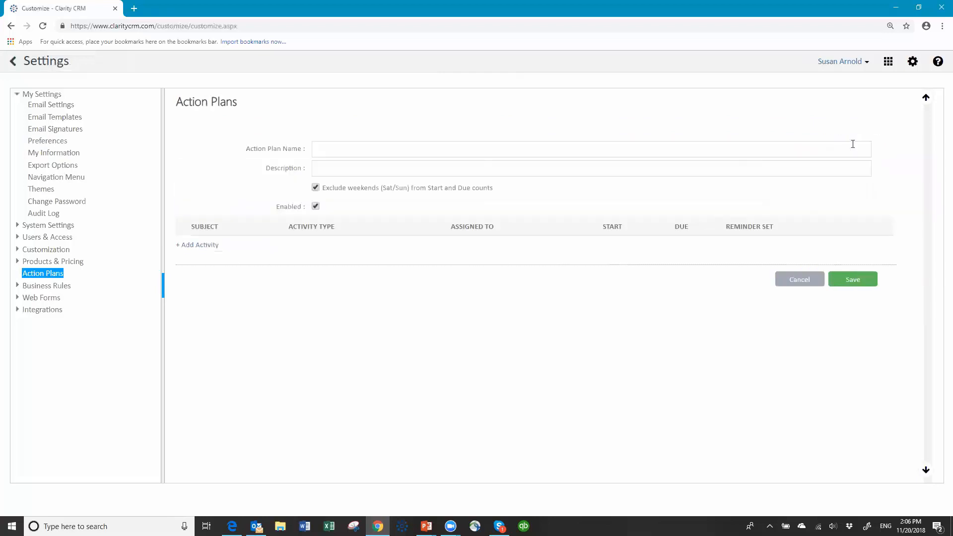
{"action": "left_click", "coordinate": [340, 152]}
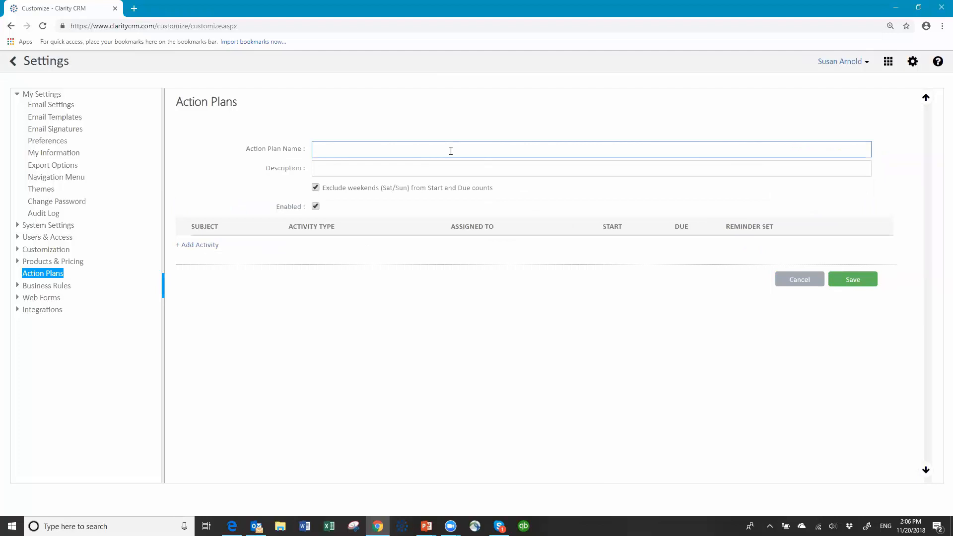
{"action": "type", "text": "New Lead Folo"}
{"action": "key", "text": "BackSpace"}
{"action": "type", "text": "low up"}
- Give the plan the description 'Activities for new lead'
{"action": "left_click", "coordinate": [356, 166]}
{"action": "type", "text": "Activites fo"}
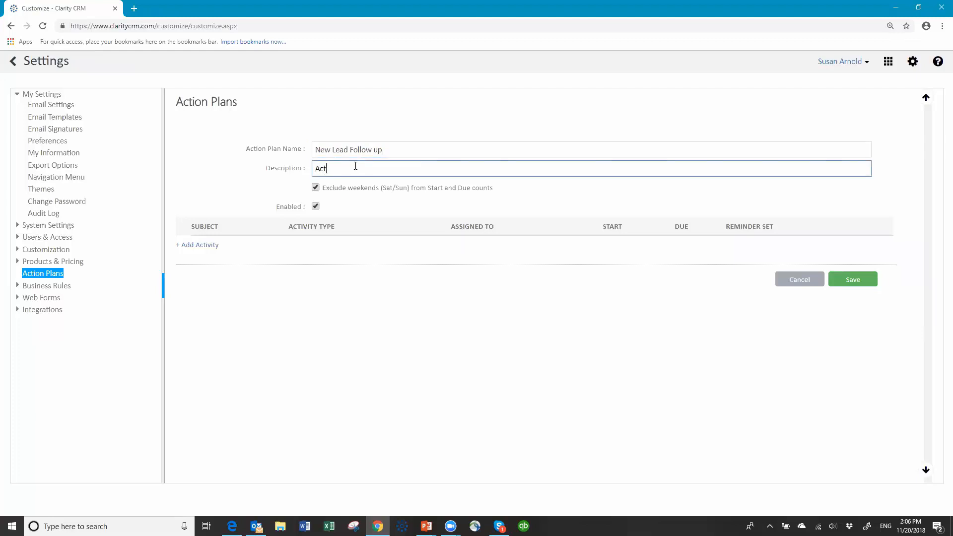
{"action": "key", "text": "BackSpace"}
{"action": "key", "text": "BackSpace"}
{"action": "key", "text": "BackSpace"}
{"action": "key", "text": "BackSpace"}
{"action": "key", "text": "BackSpace"}
{"action": "type", "text": "ies for new lead"}
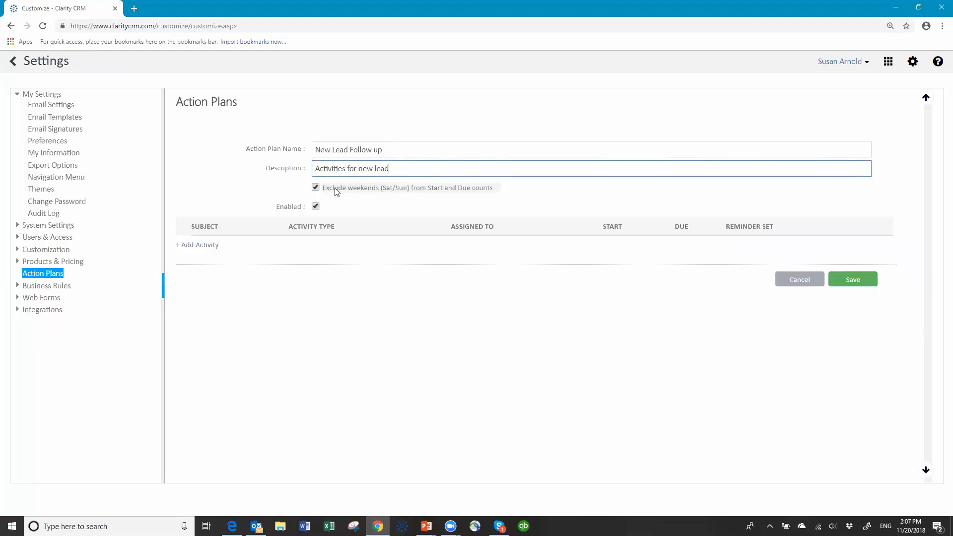
{"action": "left_click", "coordinate": [316, 188]}
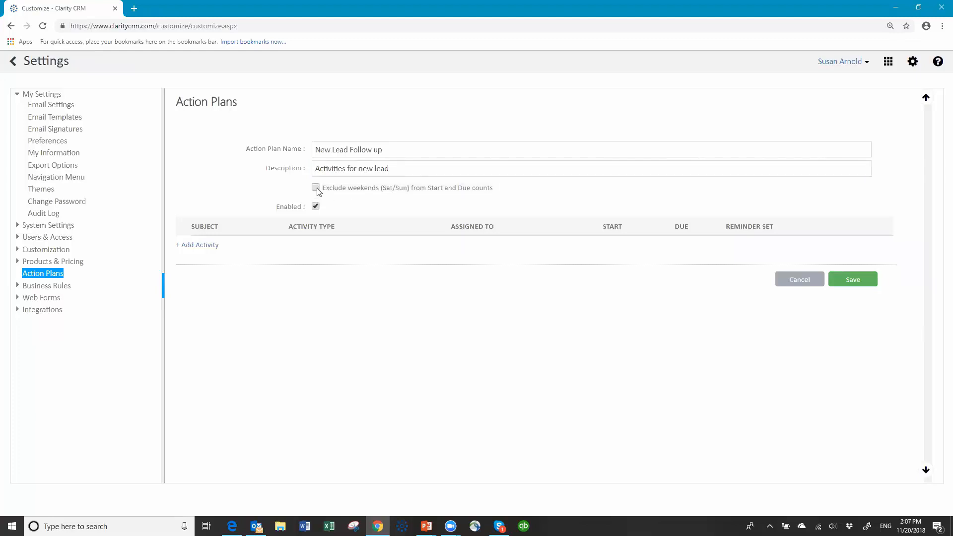
{"action": "left_click", "coordinate": [317, 188]}
{"action": "left_click", "coordinate": [316, 207]}
- Add an Email activity titled 'Initial Lead email' assigned to (Record Owner)
{"action": "left_click", "coordinate": [201, 247]}
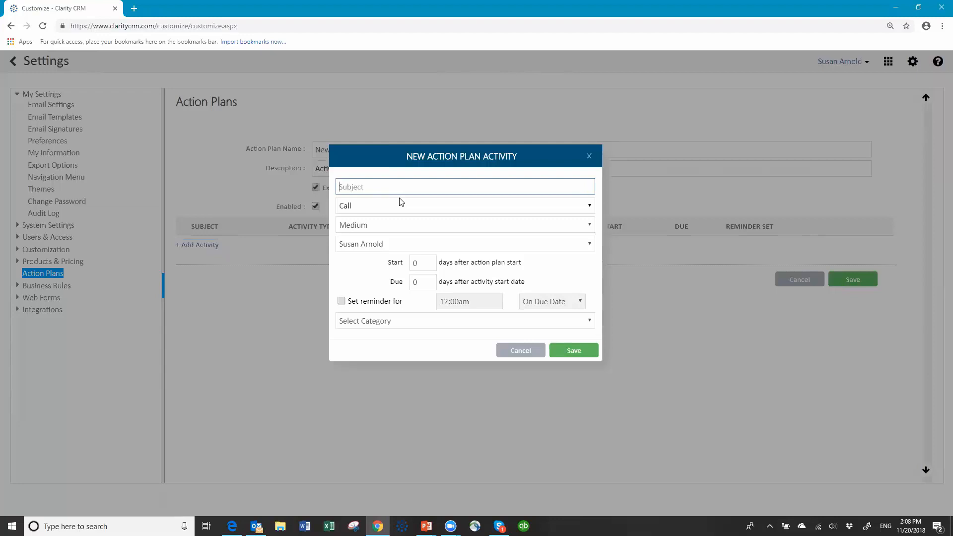
{"action": "type", "text": "Initial Lead email"}
{"action": "left_click", "coordinate": [399, 207]}
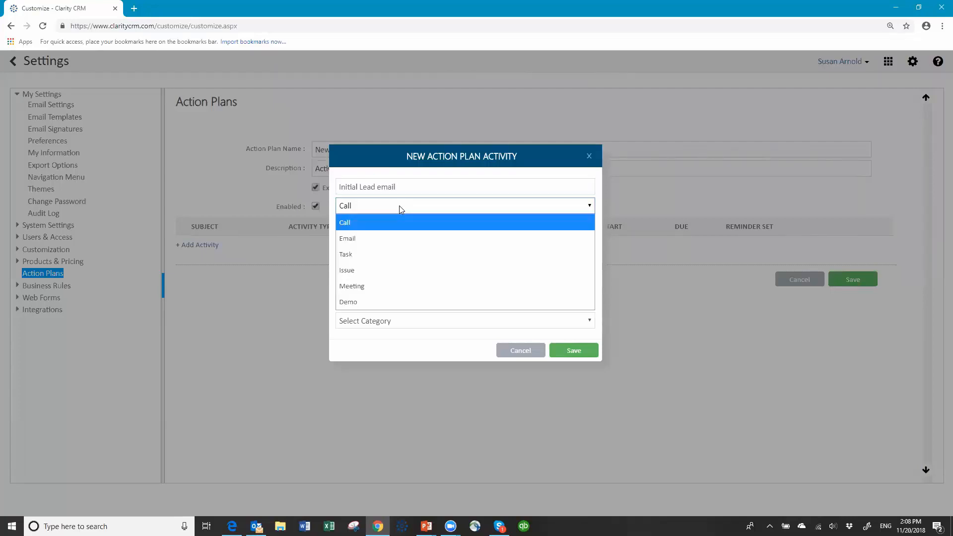
{"action": "left_click", "coordinate": [377, 239]}
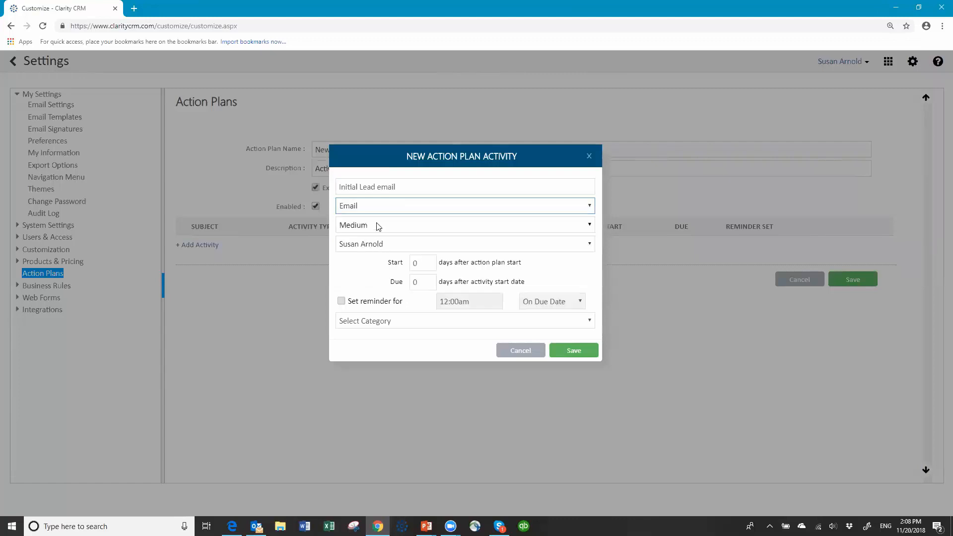
{"action": "left_click", "coordinate": [407, 246]}
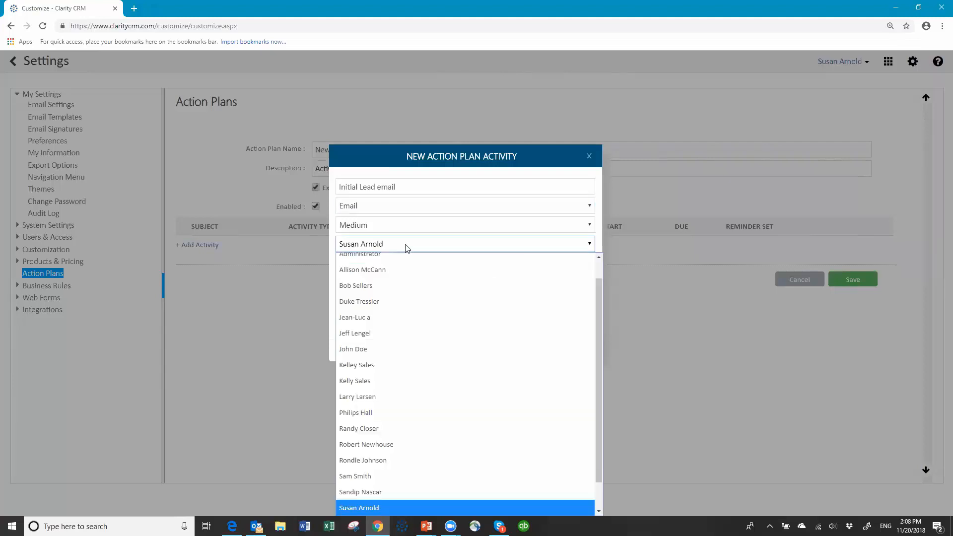
{"action": "left_click_drag", "start_coordinate": [598, 288], "coordinate": [602, 269]}
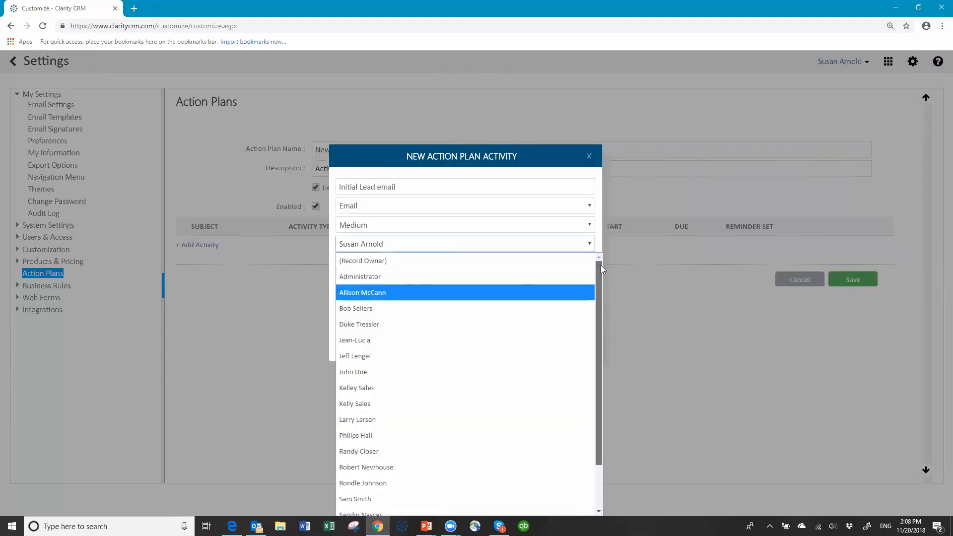
{"action": "left_click", "coordinate": [376, 264]}
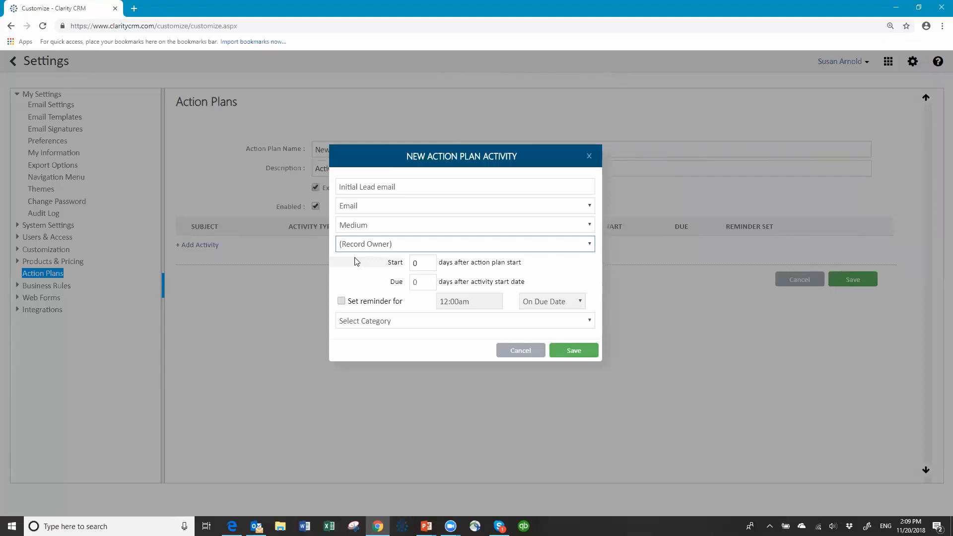
- Set the activity to start on day 0 and be due 2 days later
{"action": "left_click", "coordinate": [426, 262]}
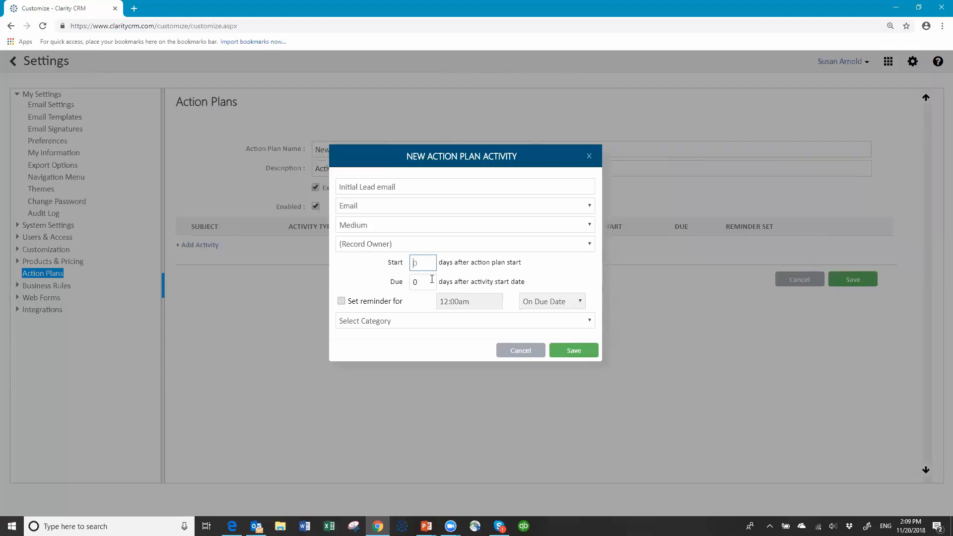
{"action": "type", "text": "0"}
{"action": "key", "text": "Tab"}
{"action": "type", "text": "2"}
- Leave the reminder off, set category Customer Related, and save the activity to the plan
{"action": "left_click", "coordinate": [342, 302]}
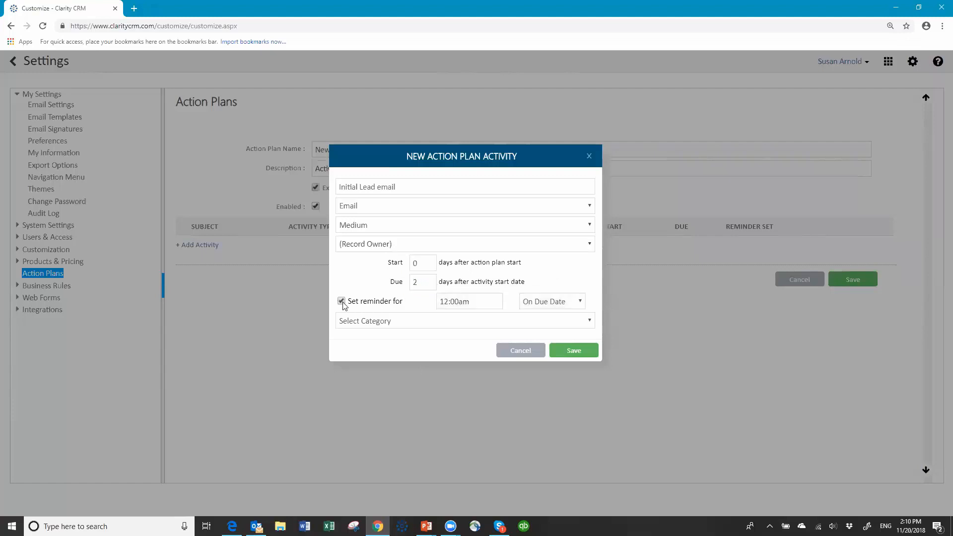
{"action": "left_click", "coordinate": [582, 303]}
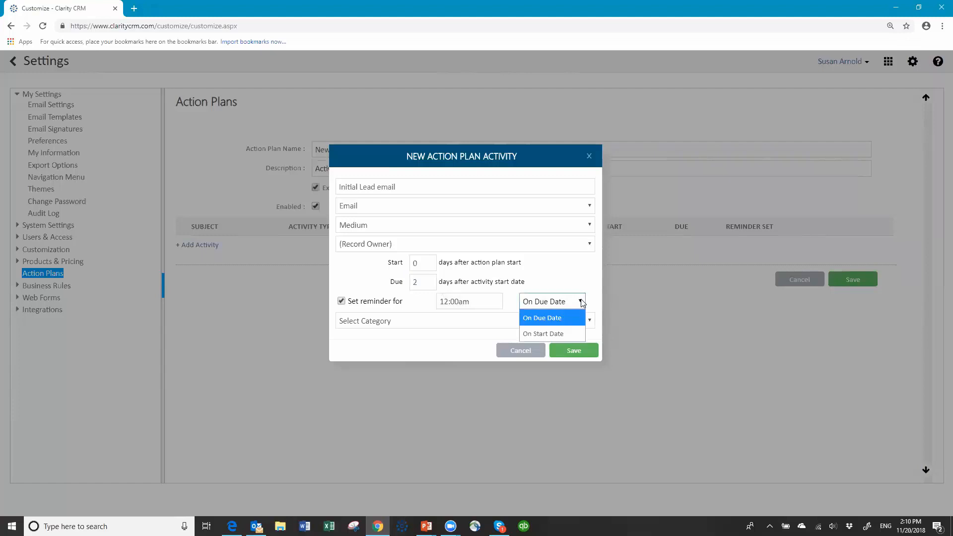
{"action": "left_click", "coordinate": [582, 302]}
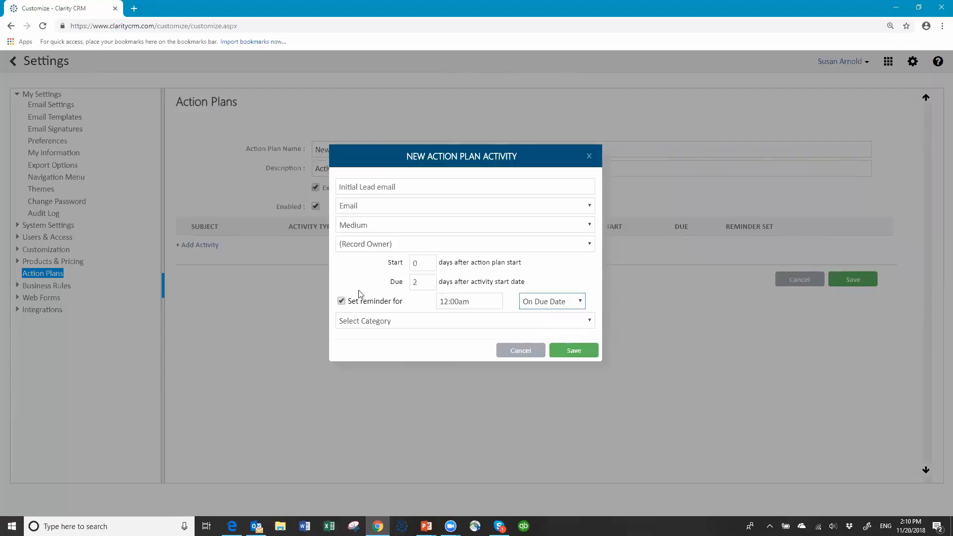
{"action": "left_click", "coordinate": [343, 301]}
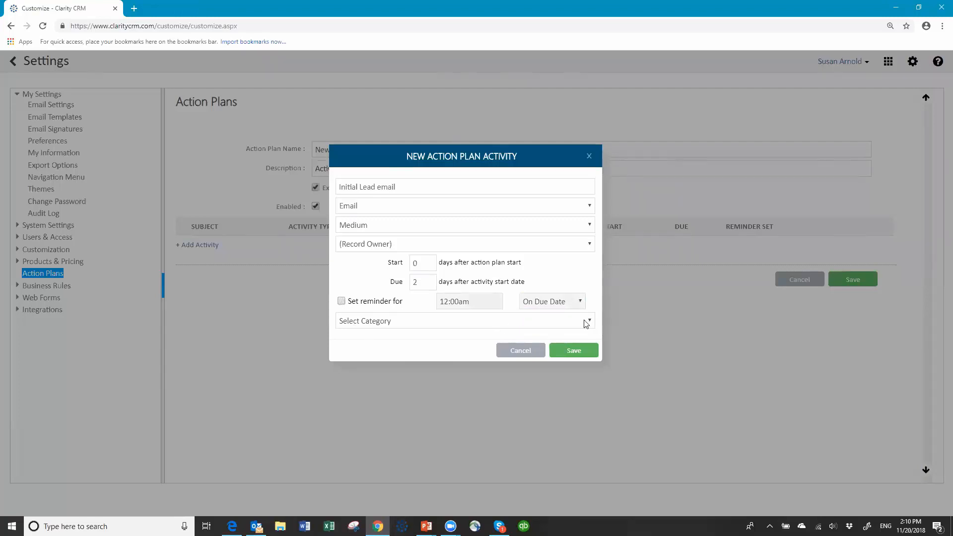
{"action": "left_click", "coordinate": [590, 322]}
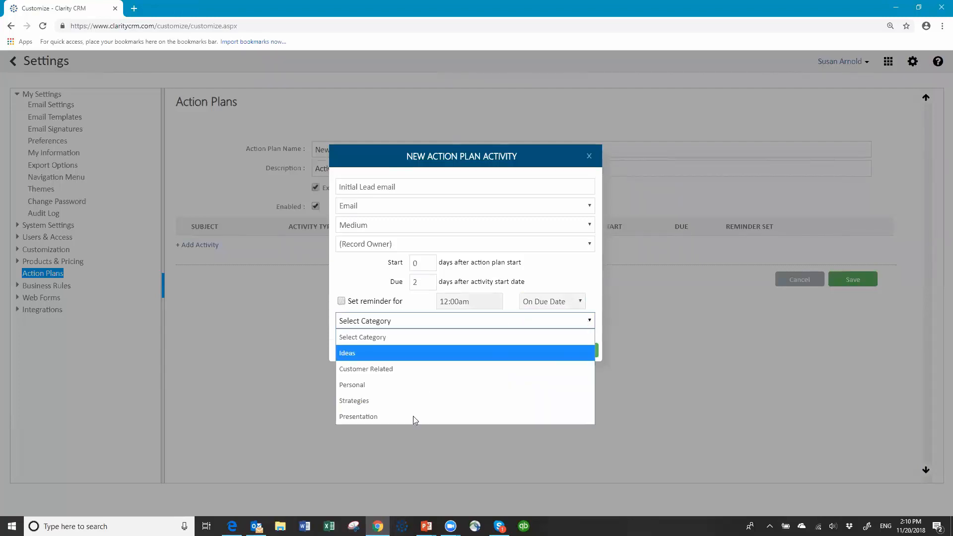
{"action": "left_click", "coordinate": [393, 369]}
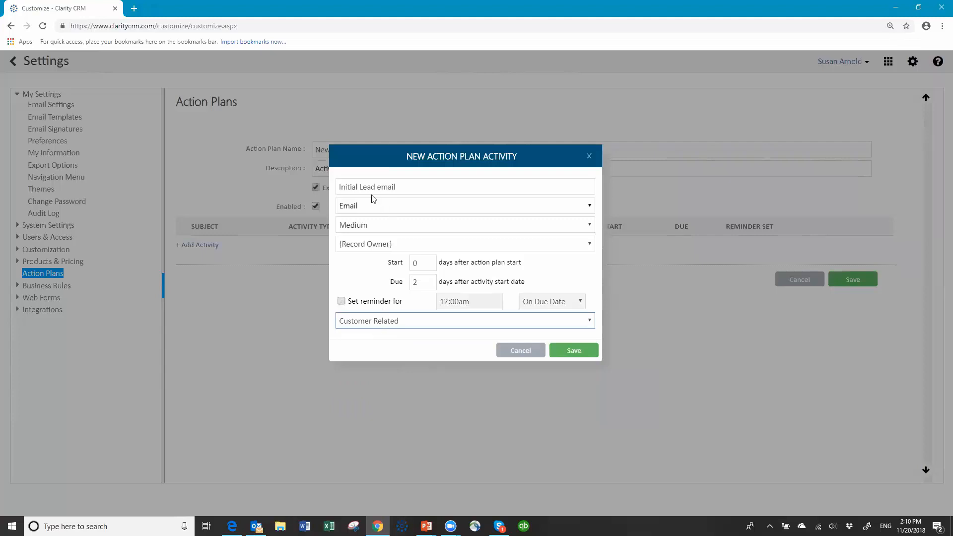
{"action": "left_click", "coordinate": [576, 352]}
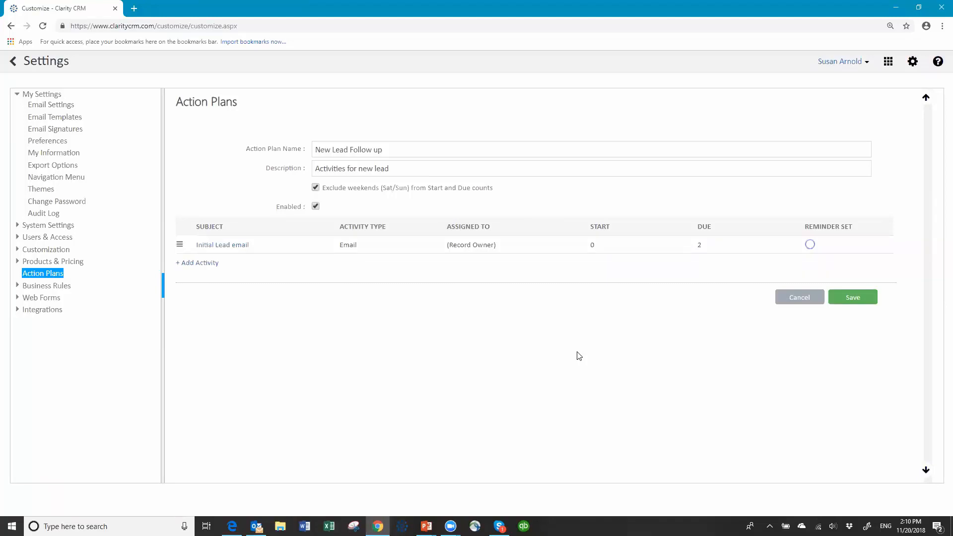
- Add a 'Phone call after initial email' activity assigned to (Record Owner)
{"action": "left_click", "coordinate": [202, 263]}
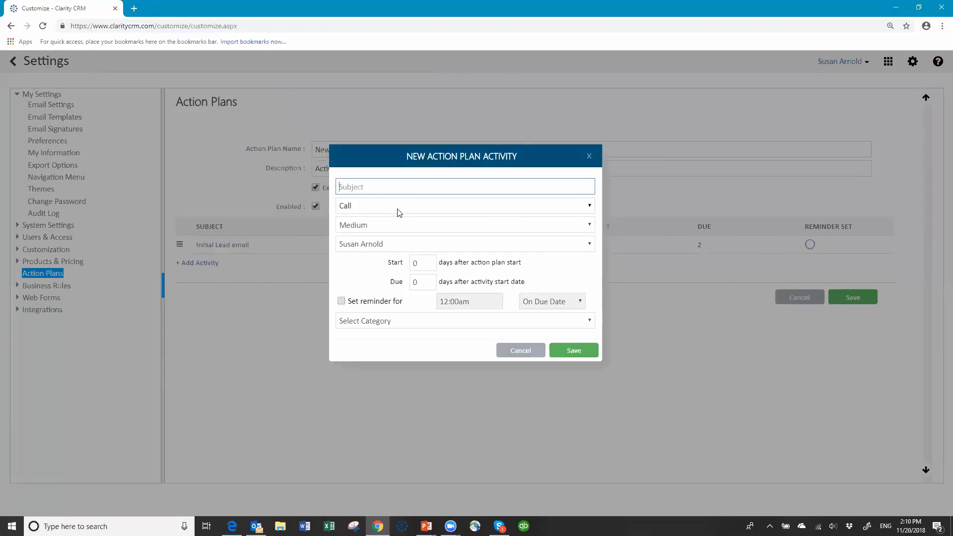
{"action": "type", "text": "Phone call after initial emi"}
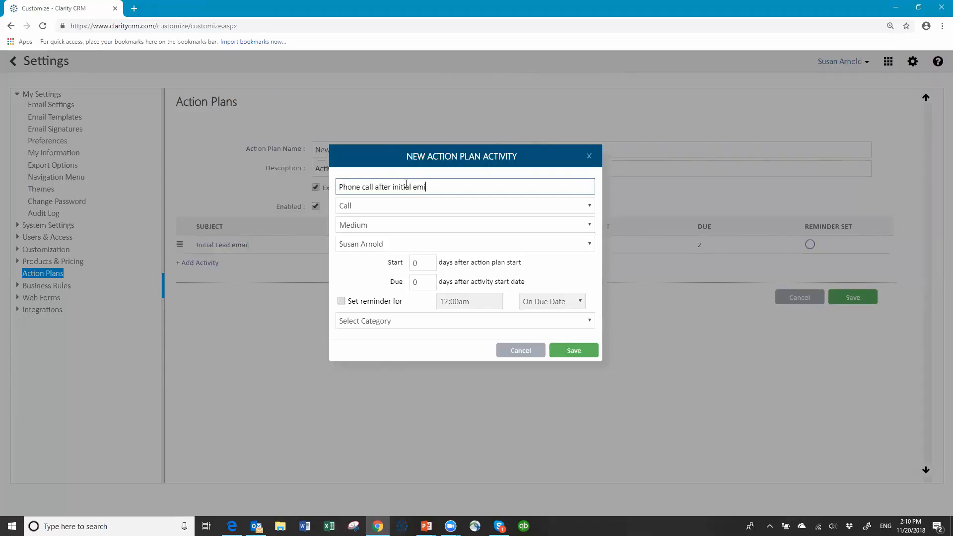
{"action": "type", "text": "ail"}
{"action": "left_click", "coordinate": [432, 244]}
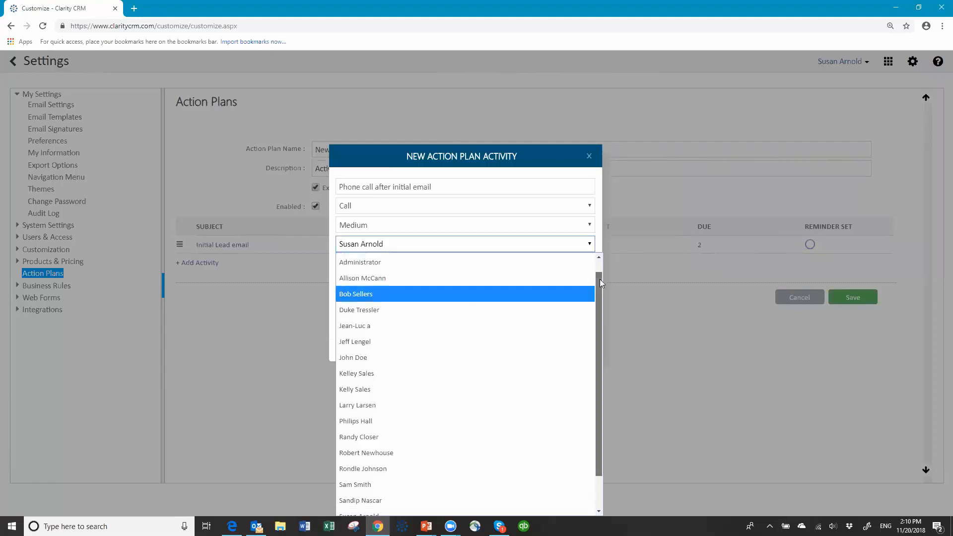
{"action": "scroll", "coordinate": [600, 279], "scroll_direction": "up", "scroll_amount": 1}
{"action": "left_click", "coordinate": [395, 261]}
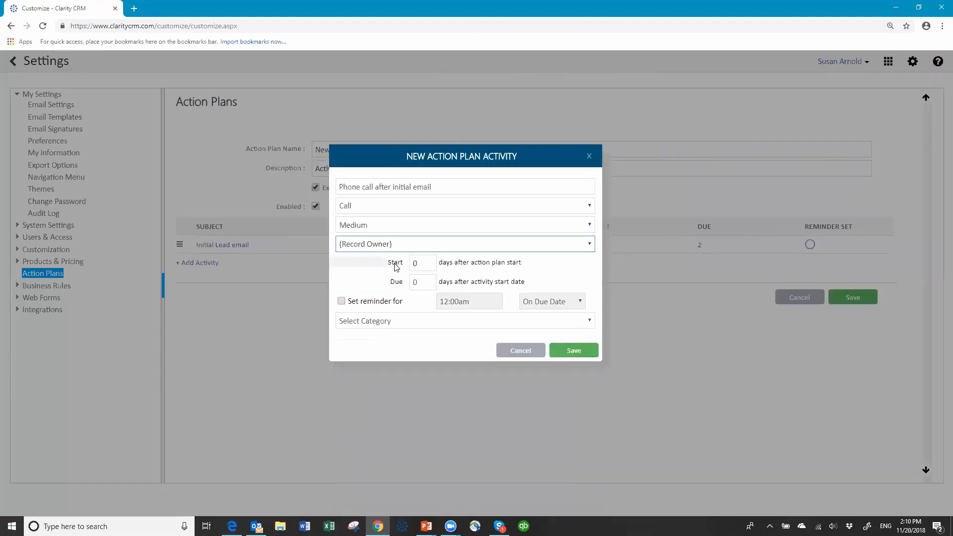
- Set start 3 days, due 5 days, category Customer Related, and save the activity
{"action": "double_click", "coordinate": [427, 262]}
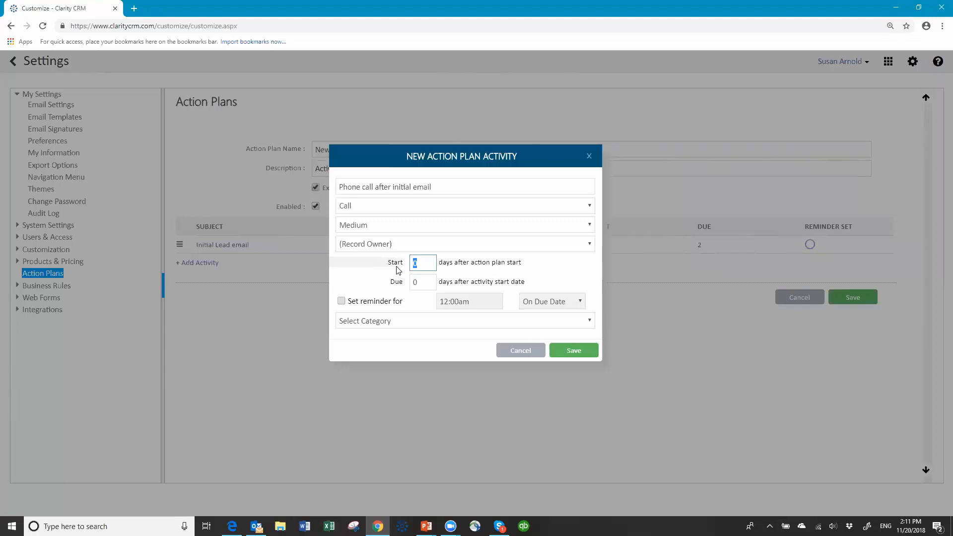
{"action": "type", "text": "2"}
{"action": "key", "text": "Tab"}
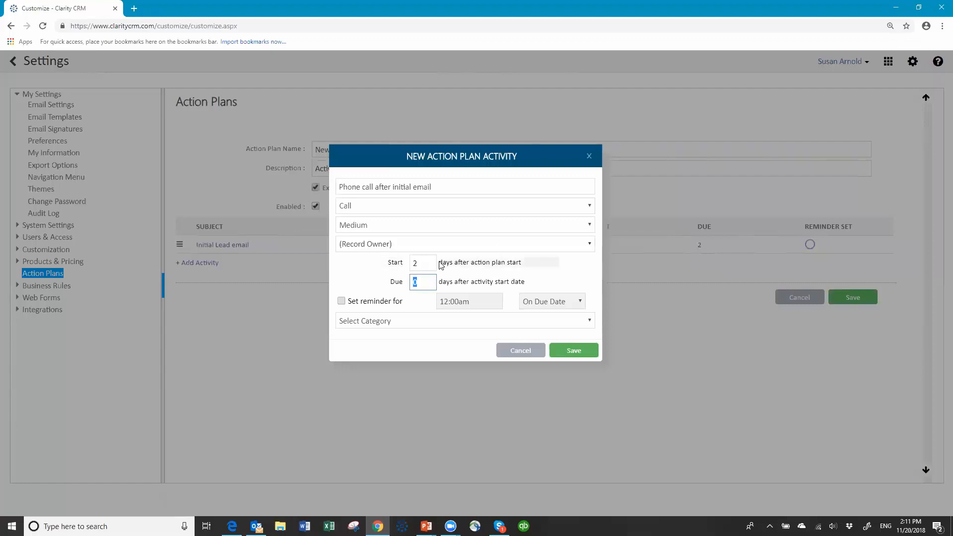
{"action": "left_click", "coordinate": [423, 262]}
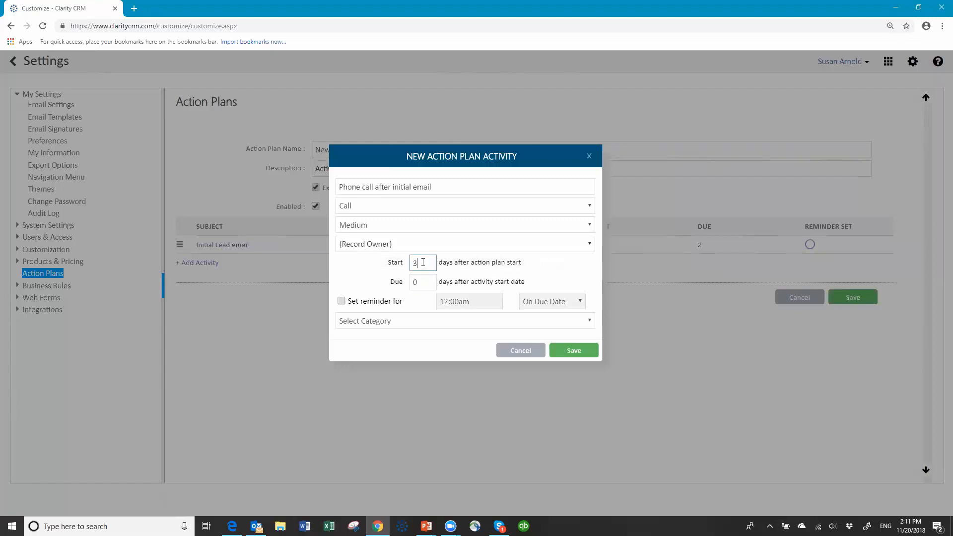
{"action": "key", "text": "Tab"}
{"action": "type", "text": "5"}
{"action": "left_click", "coordinate": [437, 322]}
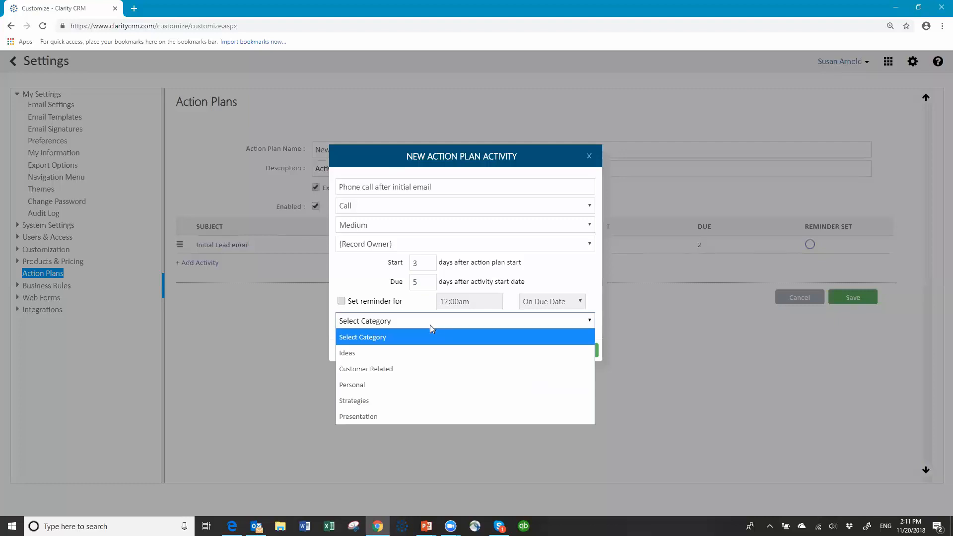
{"action": "left_click", "coordinate": [389, 370]}
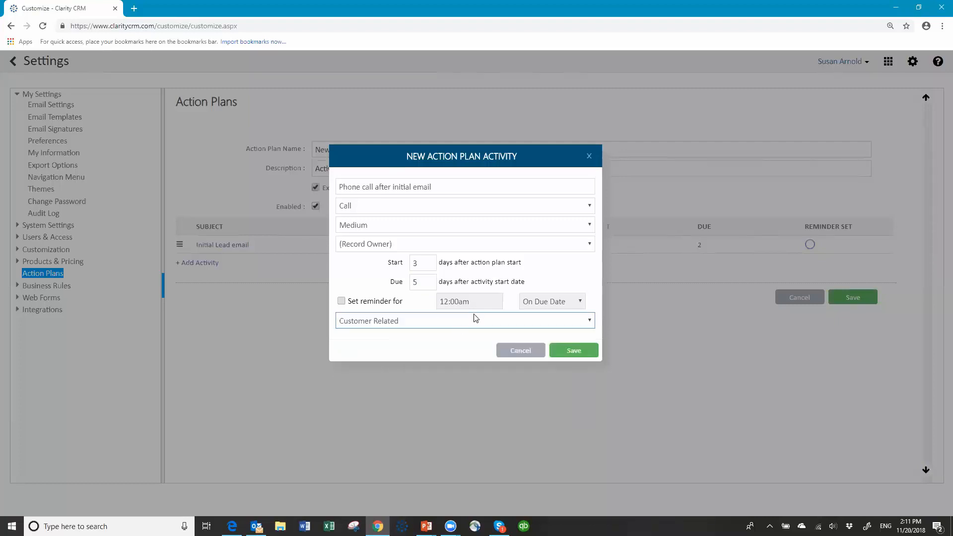
{"action": "left_click", "coordinate": [569, 351]}
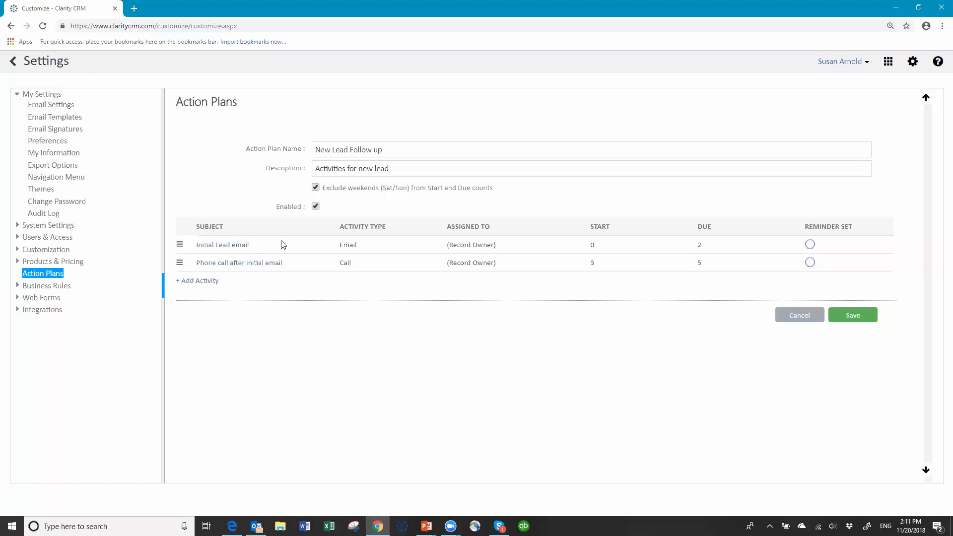
- Add a 'Send second email' Email activity assigned to (Record Owner)
{"action": "left_click", "coordinate": [187, 282]}
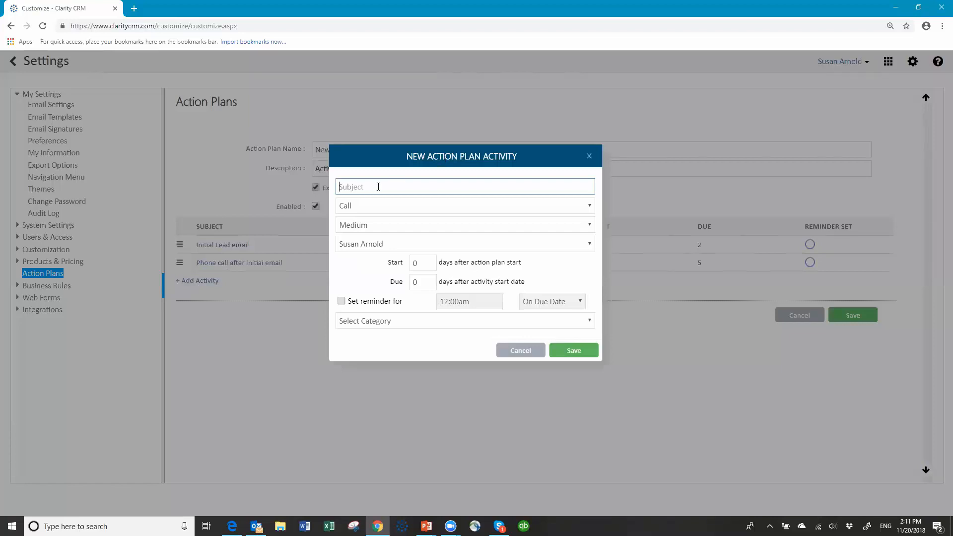
{"action": "type", "text": "Send second email"}
{"action": "left_click", "coordinate": [357, 209]}
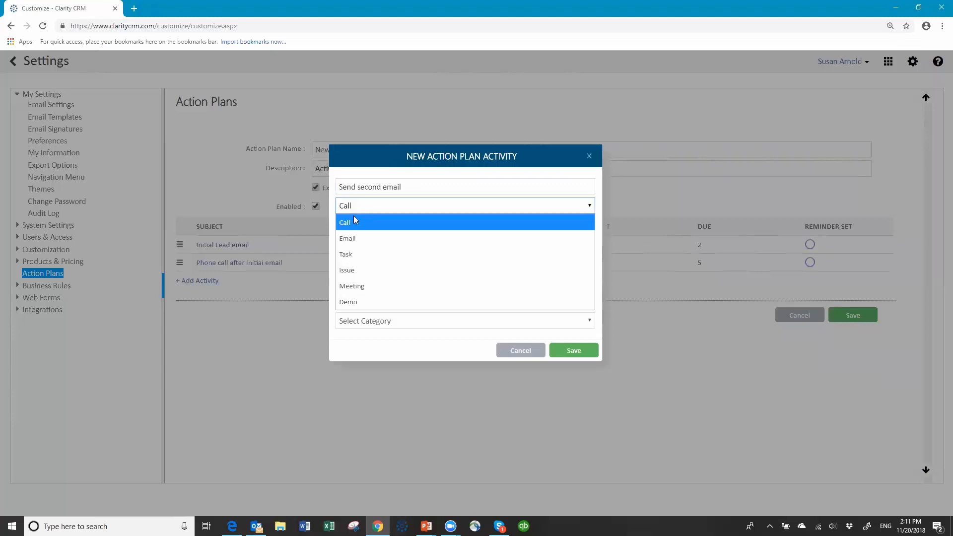
{"action": "left_click", "coordinate": [351, 238]}
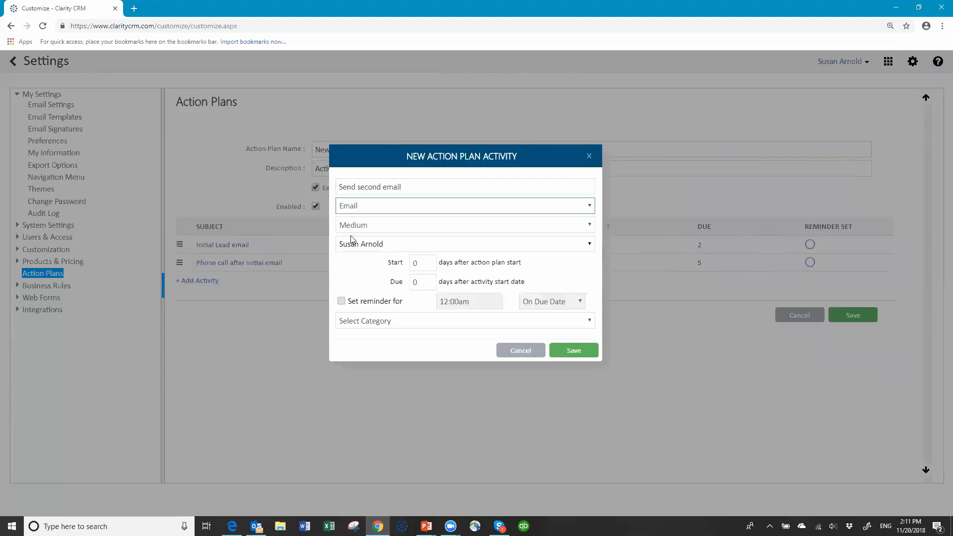
{"action": "left_click", "coordinate": [396, 247]}
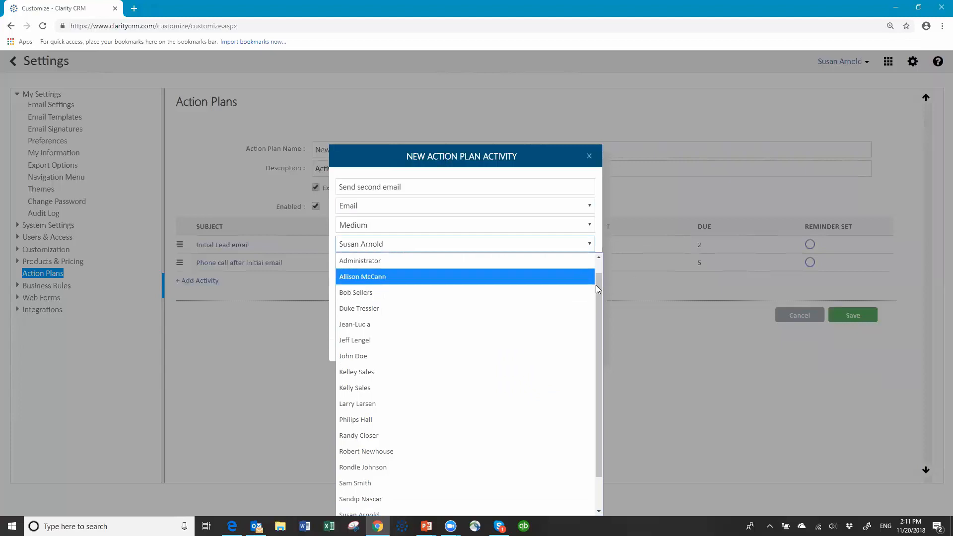
{"action": "scroll", "coordinate": [602, 260], "scroll_direction": "up", "scroll_amount": 1}
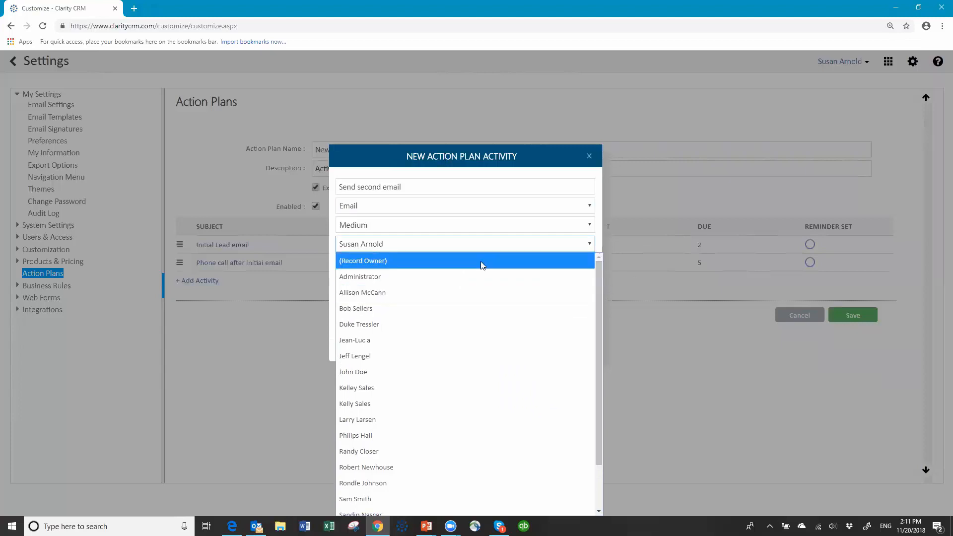
{"action": "left_click", "coordinate": [436, 261]}
- Set start 7, due 10, category Customer Related, then save the activity and the plan
{"action": "left_click", "coordinate": [419, 267]}
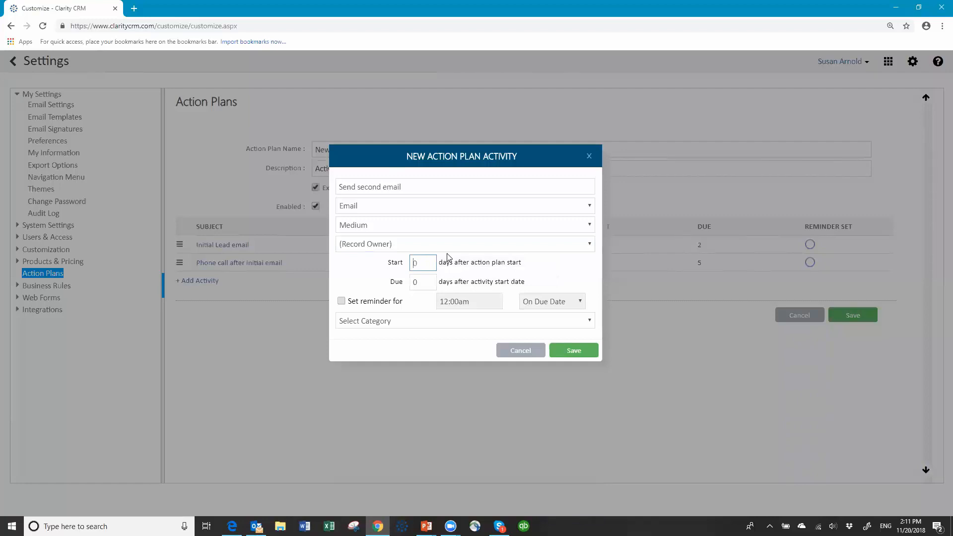
{"action": "key", "text": "Tab"}
{"action": "type", "text": "10"}
{"action": "left_click", "coordinate": [444, 321]}
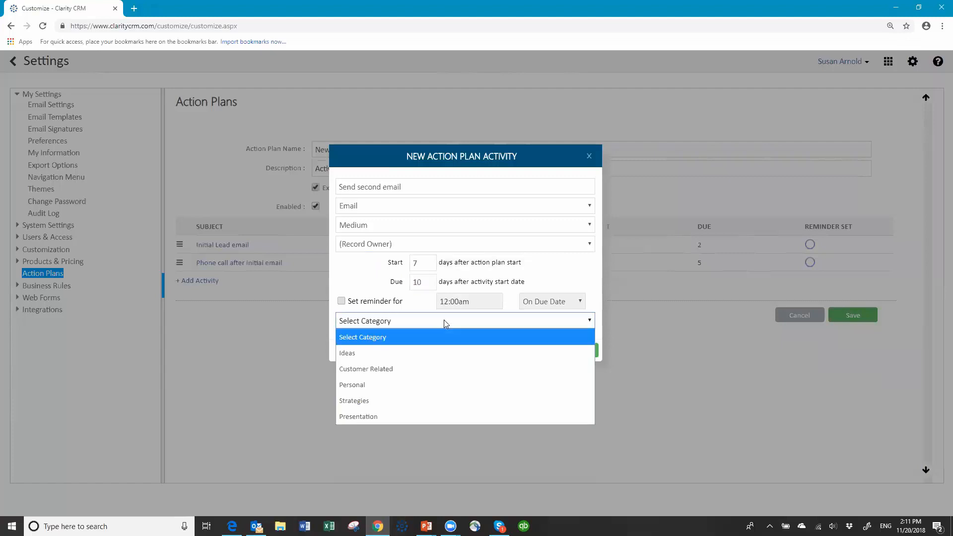
{"action": "left_click", "coordinate": [404, 370]}
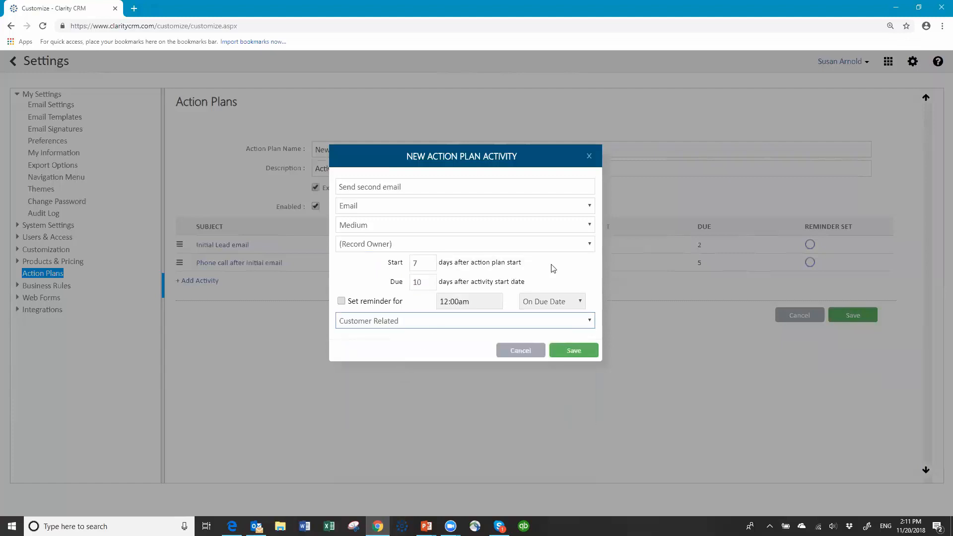
{"action": "left_click", "coordinate": [571, 350]}
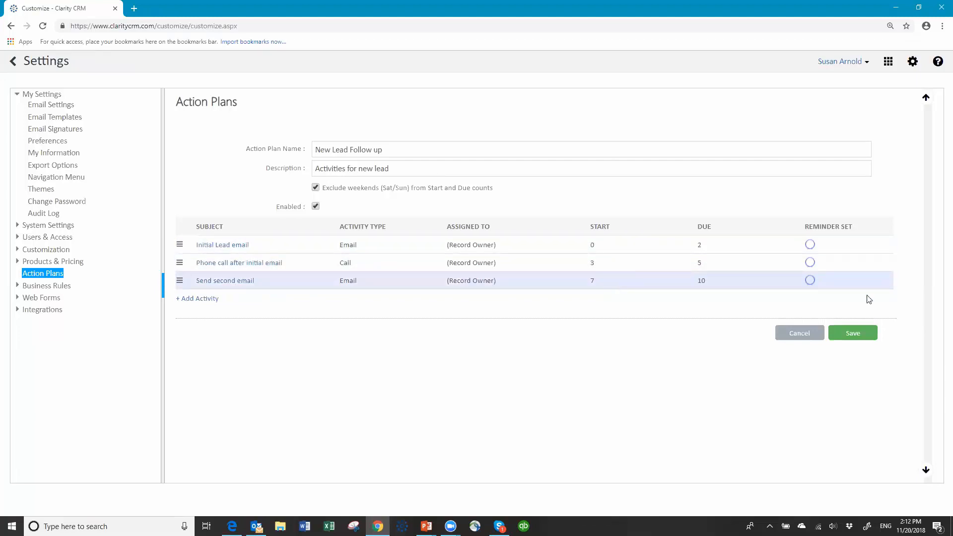
{"action": "left_click", "coordinate": [858, 339]}
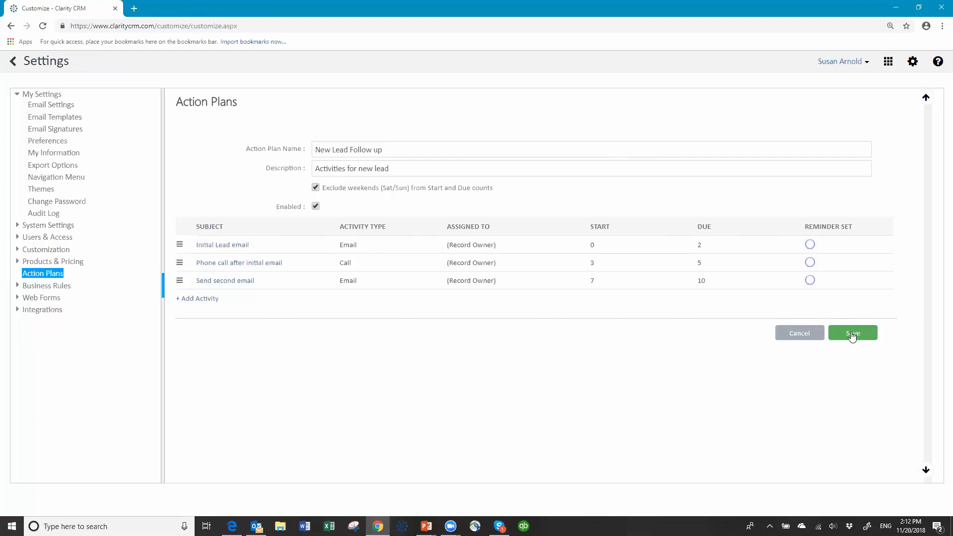
- Dismiss the Duplicate Name warning and cancel back to the four-plan Action Plans list
{"action": "left_click", "coordinate": [851, 333]}
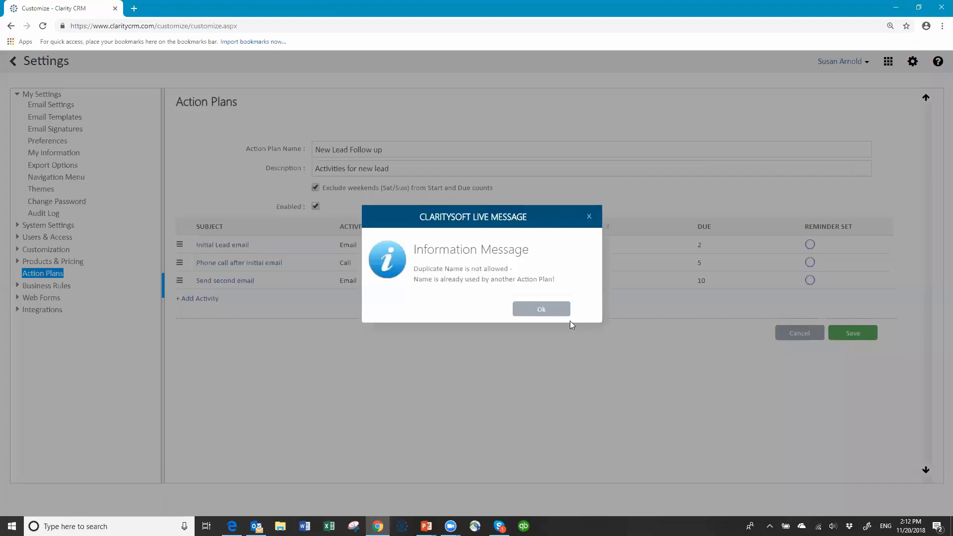
{"action": "left_click", "coordinate": [549, 311]}
{"action": "left_click", "coordinate": [796, 333]}
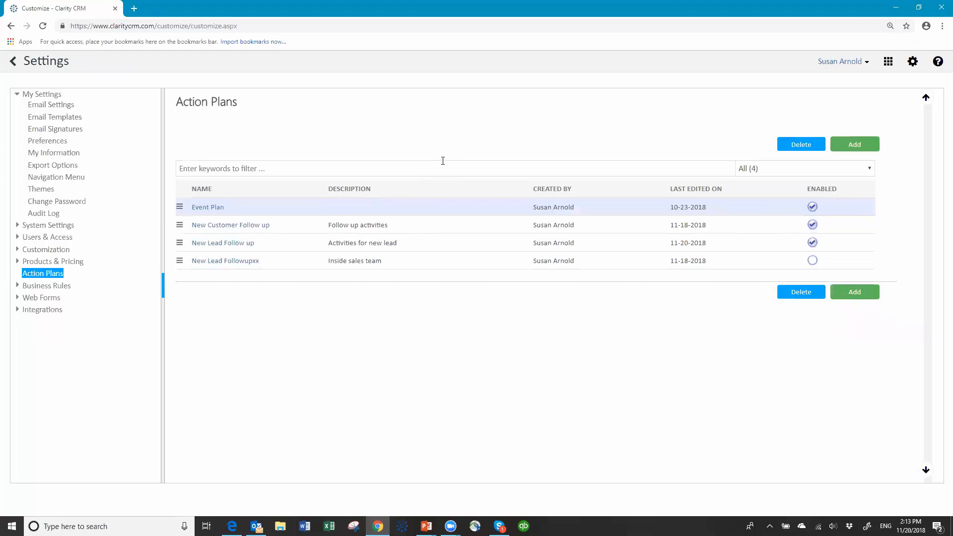
- Log out, then sign back in with the user name, password and database name
{"action": "left_click", "coordinate": [867, 62]}
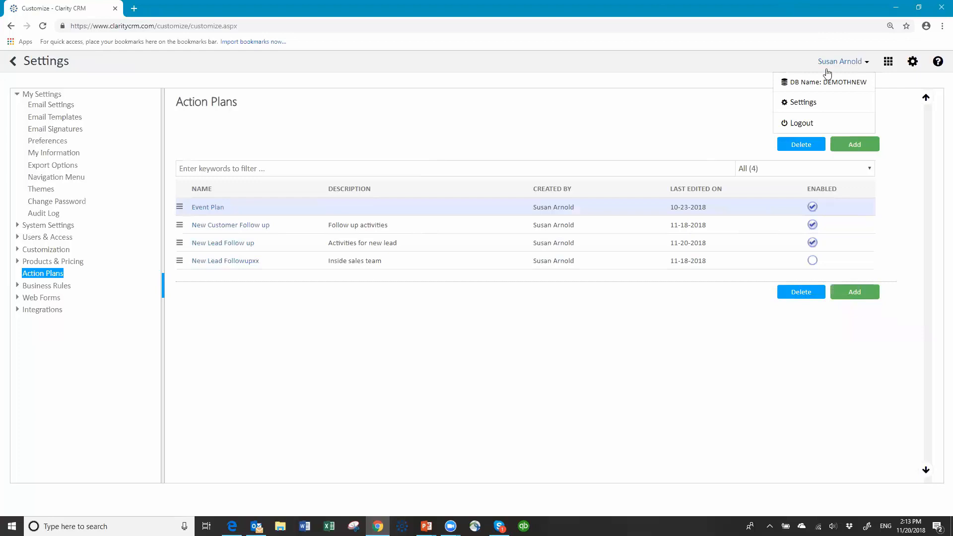
{"action": "left_click", "coordinate": [801, 123]}
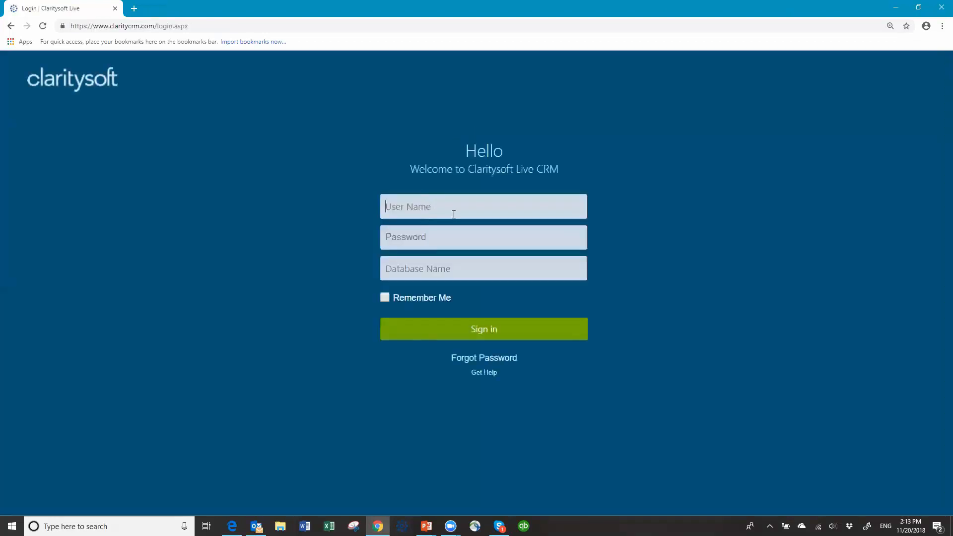
{"action": "type", "text": "susan"}
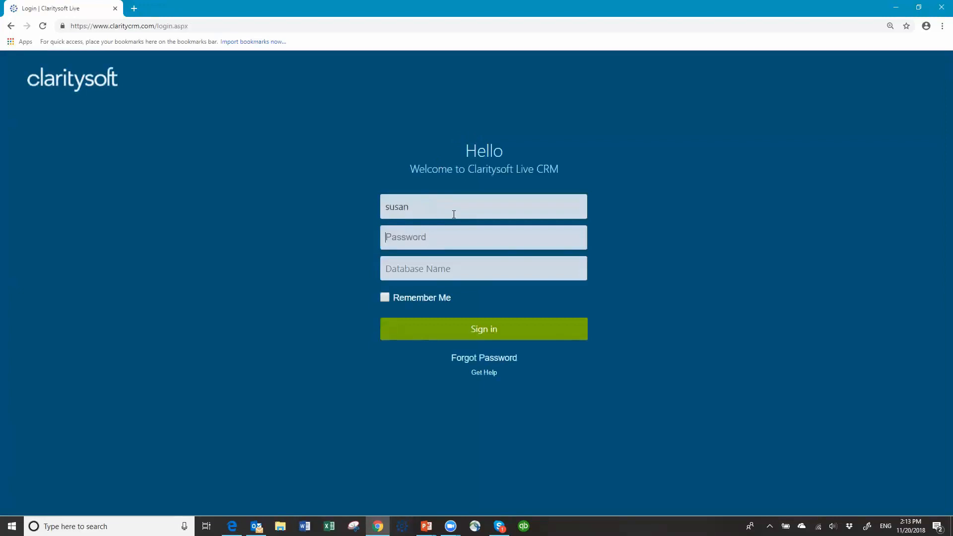
{"action": "type", "text": "•••••••demoth"}
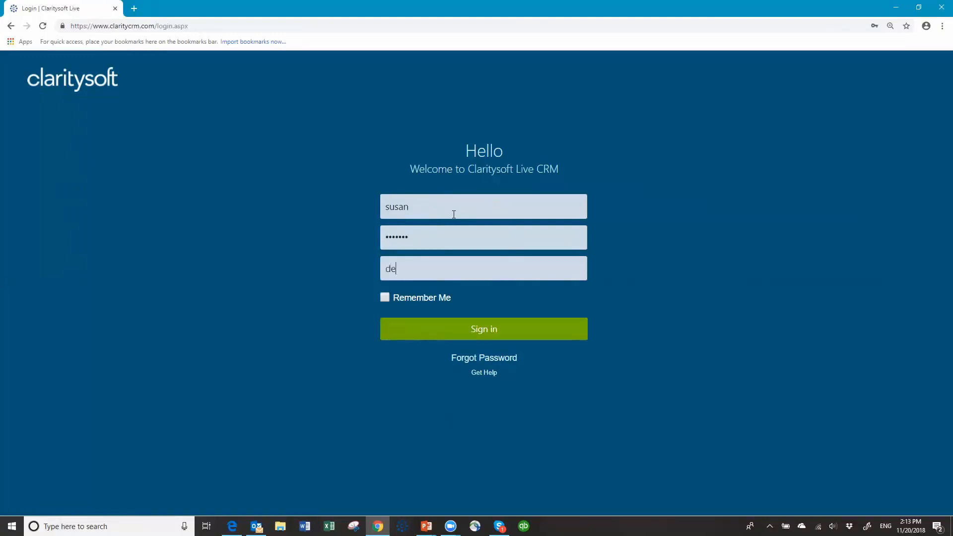
{"action": "type", "text": "new"}
{"action": "key", "text": "Return"}
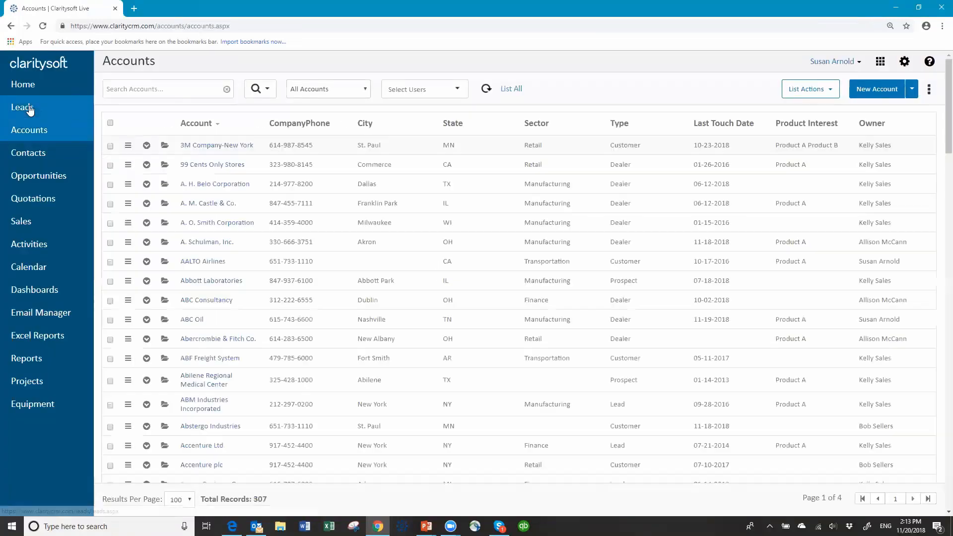
- Filter the Leads list to leads owned by the logged-in user
{"action": "left_click", "coordinate": [29, 109]}
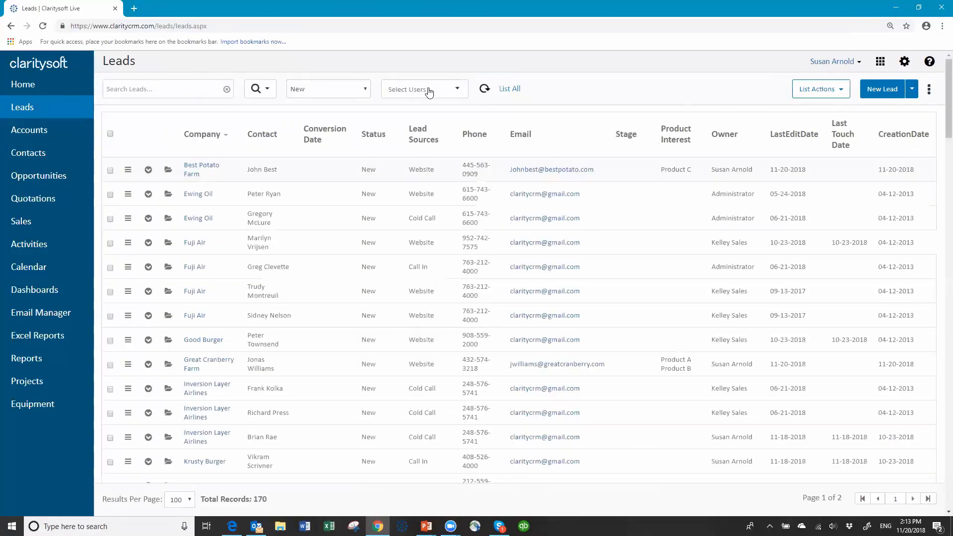
{"action": "left_click", "coordinate": [460, 91]}
{"action": "left_click_drag", "start_coordinate": [496, 166], "coordinate": [495, 214]}
{"action": "left_click", "coordinate": [387, 203]}
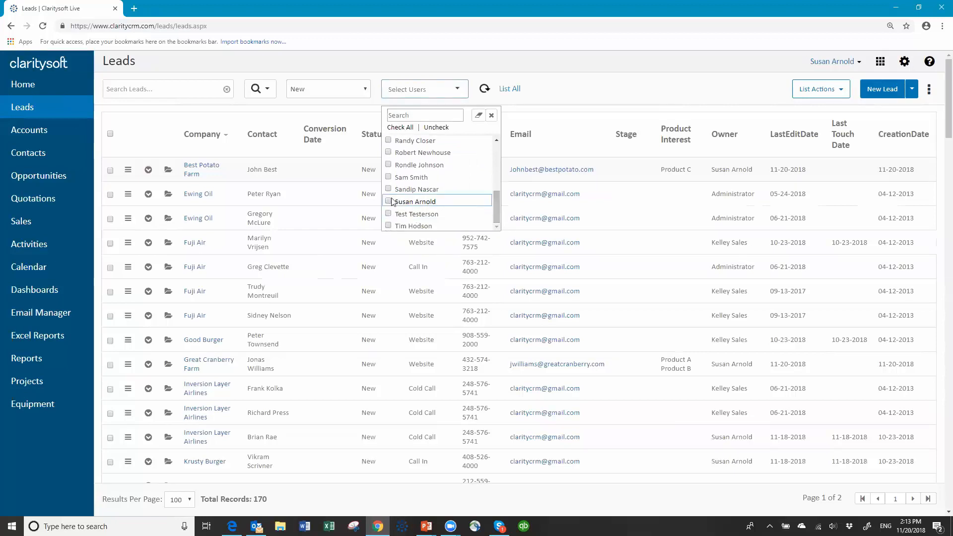
{"action": "left_click", "coordinate": [496, 76]}
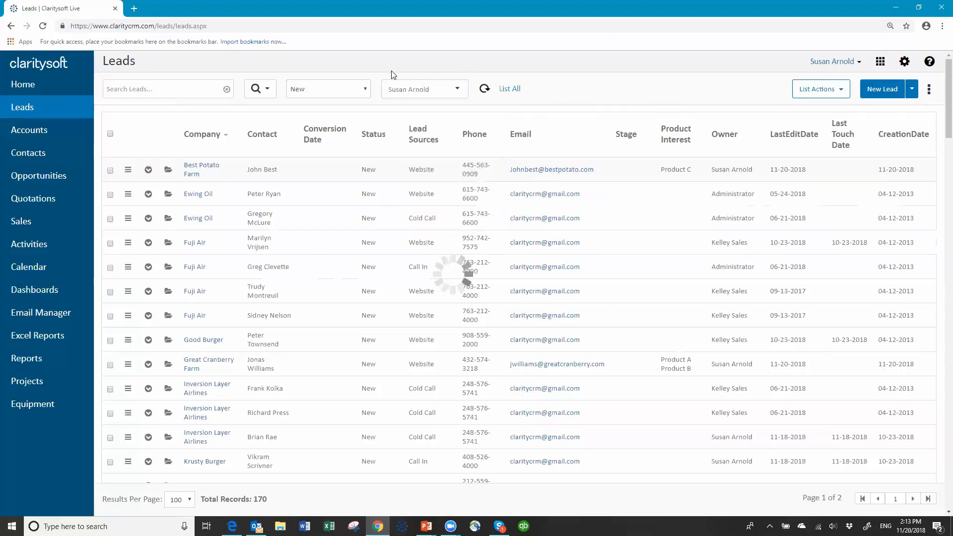
- Run an Advanced Search with Time Filter CreationDate, This Day, leaving three leads
{"action": "left_click", "coordinate": [268, 89]}
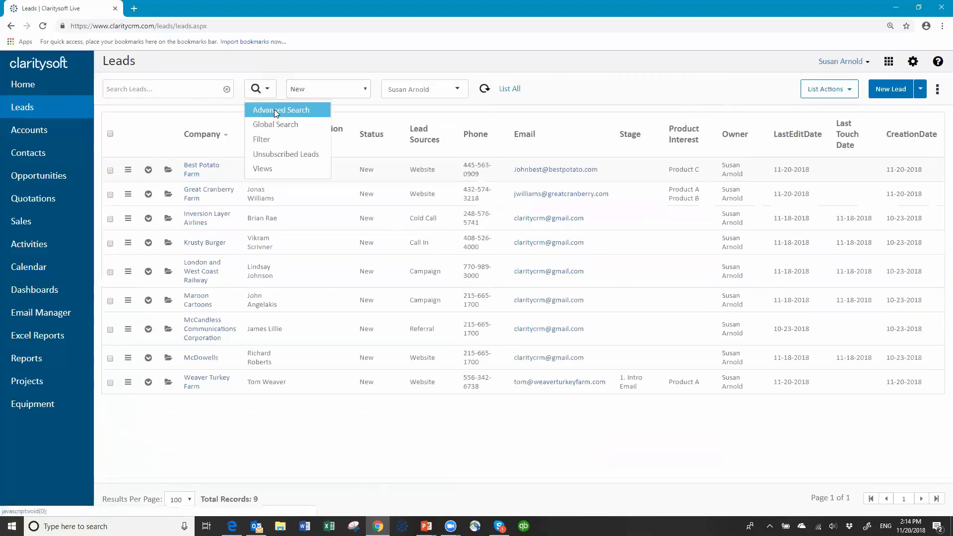
{"action": "left_click", "coordinate": [275, 110]}
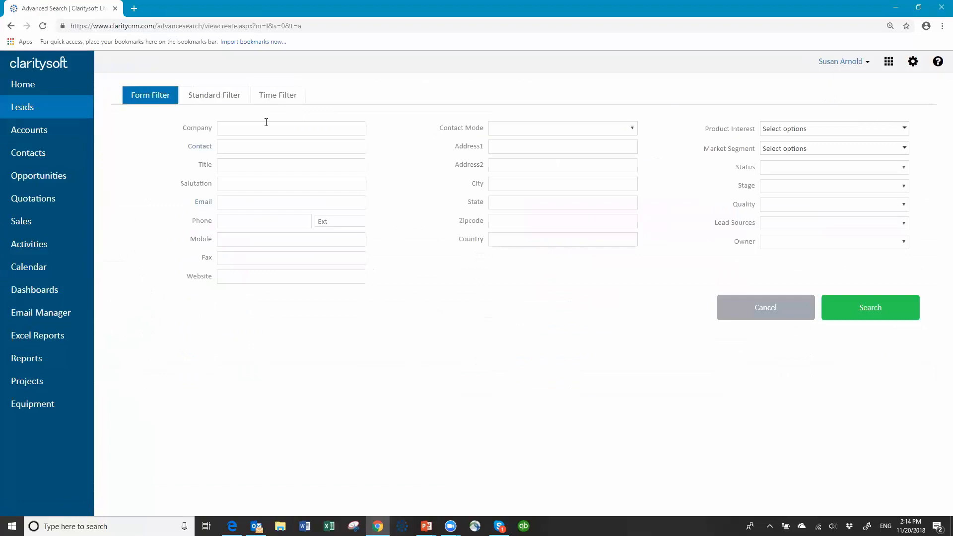
{"action": "left_click", "coordinate": [277, 95]}
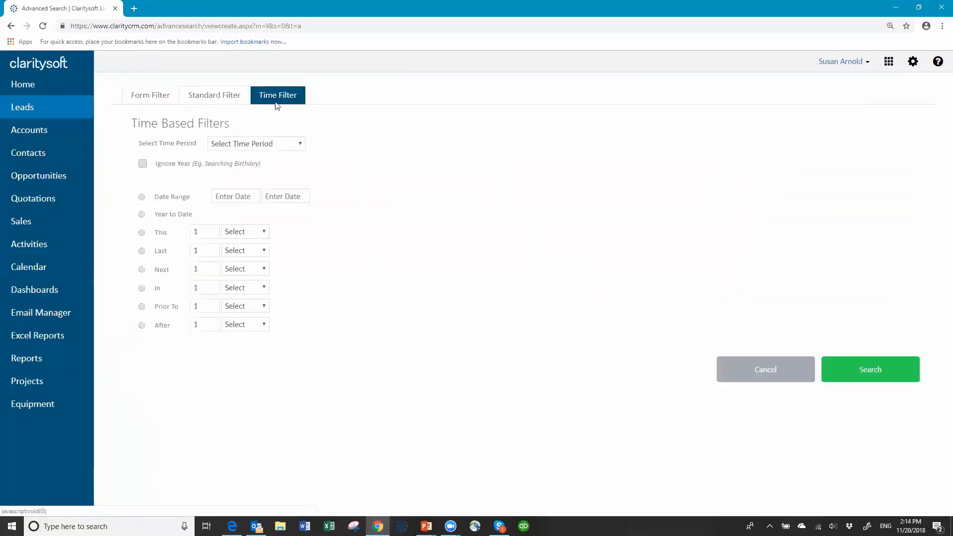
{"action": "left_click", "coordinate": [290, 145]}
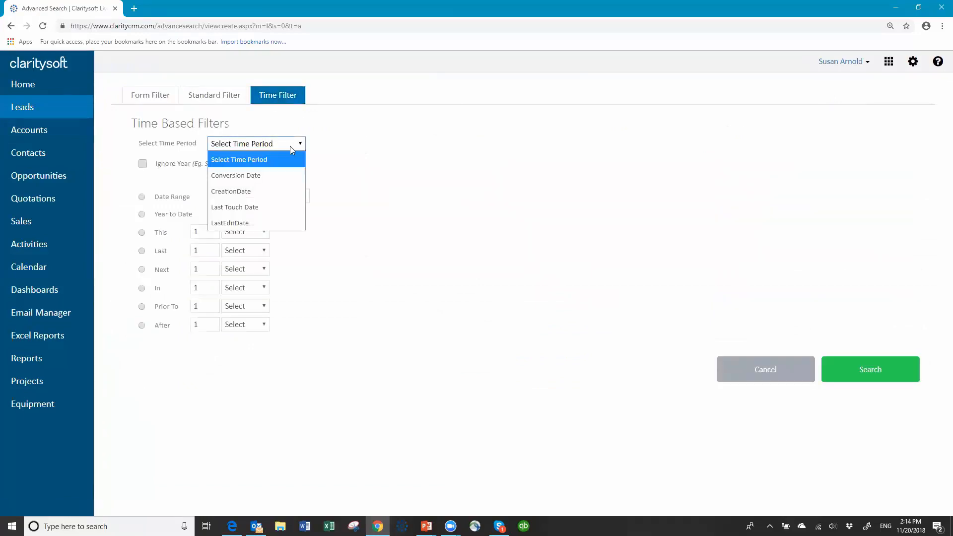
{"action": "left_click", "coordinate": [257, 192]}
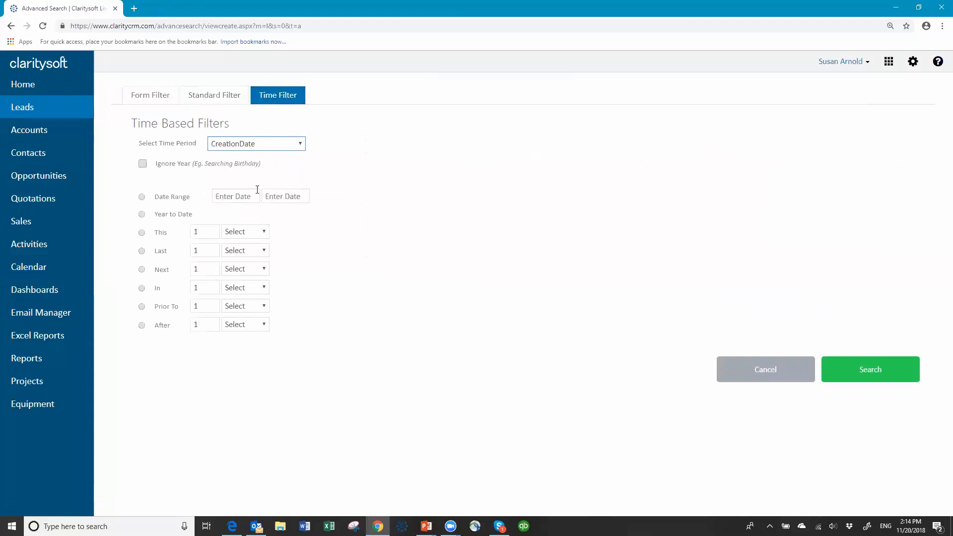
{"action": "left_click", "coordinate": [141, 233]}
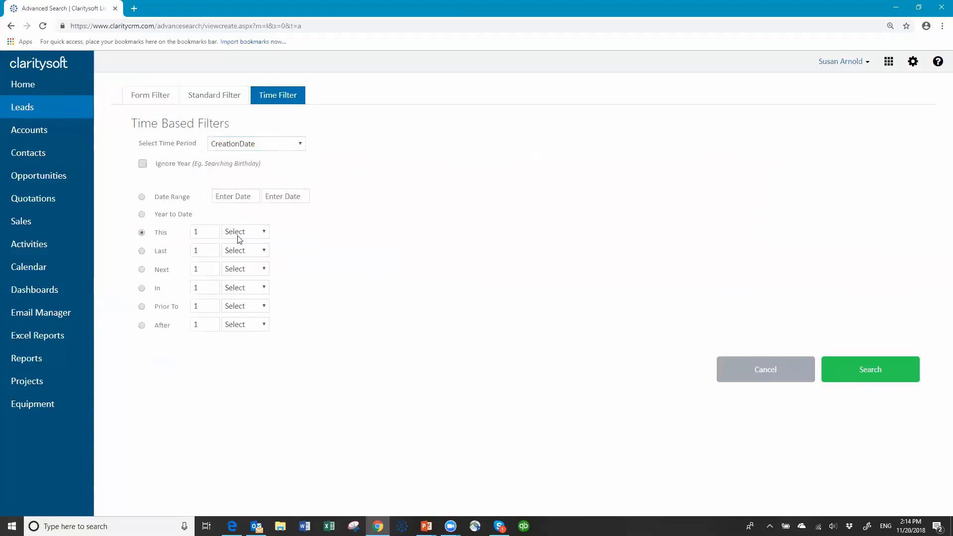
{"action": "left_click", "coordinate": [265, 232]}
{"action": "left_click", "coordinate": [250, 261]}
{"action": "left_click", "coordinate": [861, 374]}
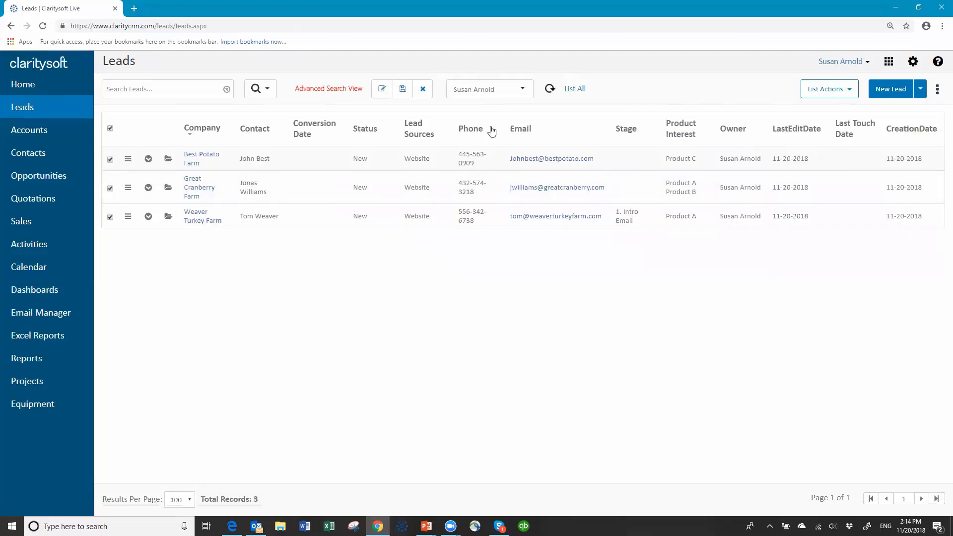
- Apply the 'New Lead Follow up' action plan to the three checked leads
{"action": "left_click", "coordinate": [850, 94]}
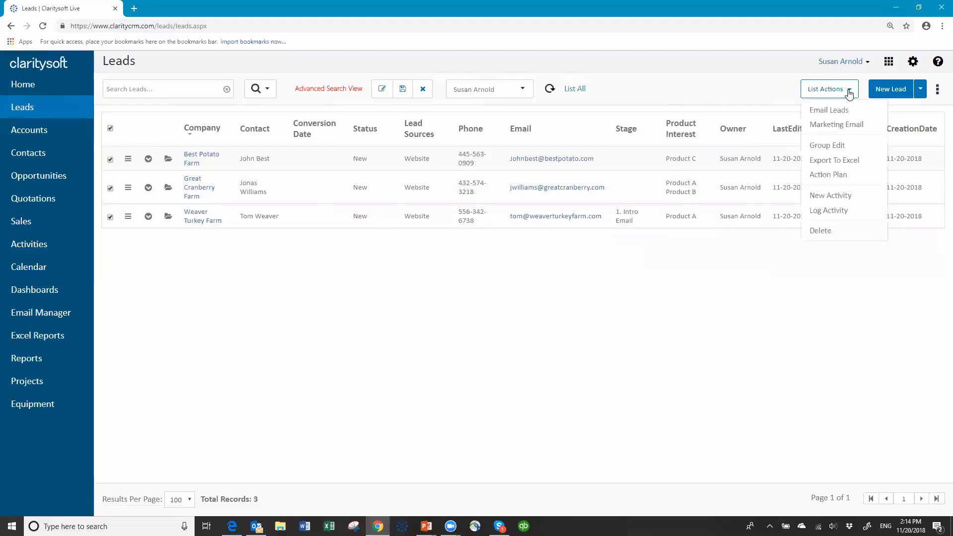
{"action": "left_click", "coordinate": [824, 175]}
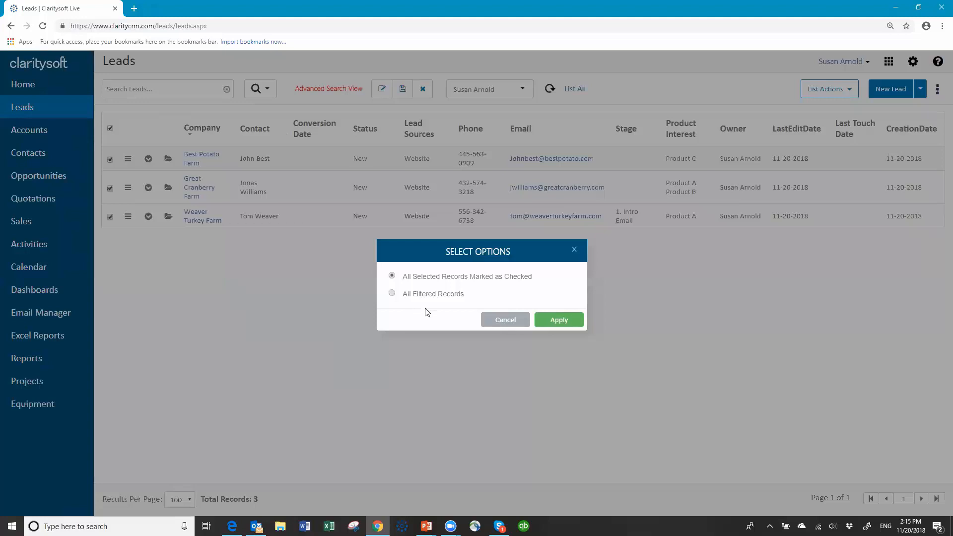
{"action": "left_click", "coordinate": [562, 321]}
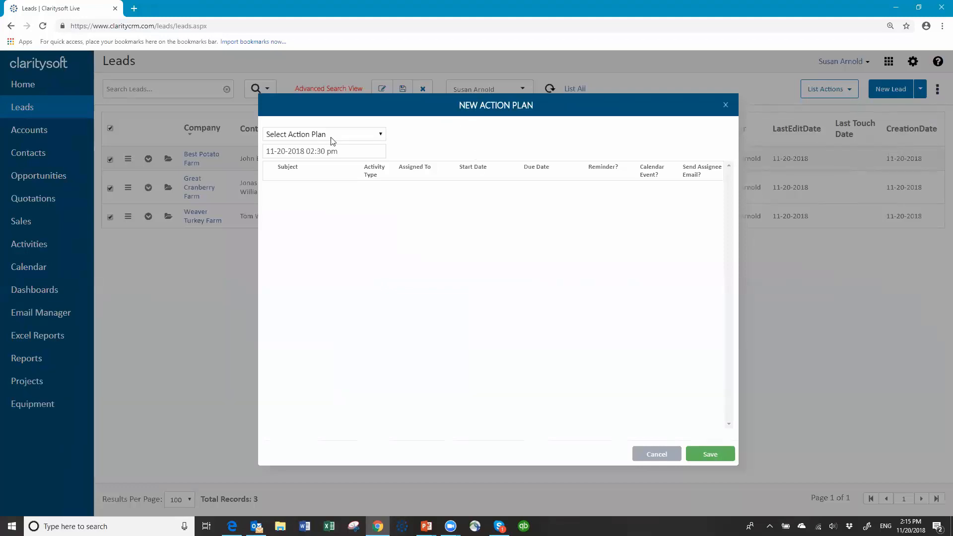
{"action": "left_click", "coordinate": [382, 135]}
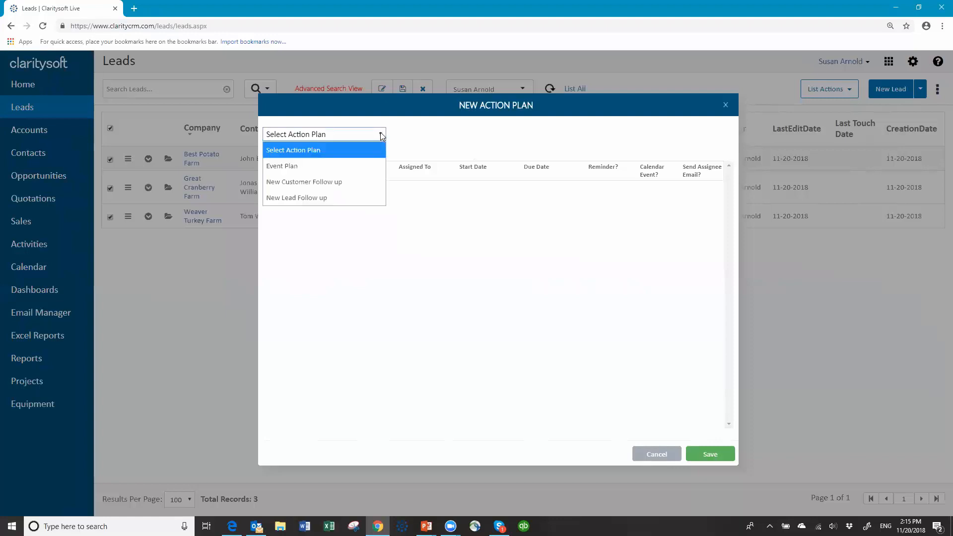
{"action": "left_click", "coordinate": [324, 201]}
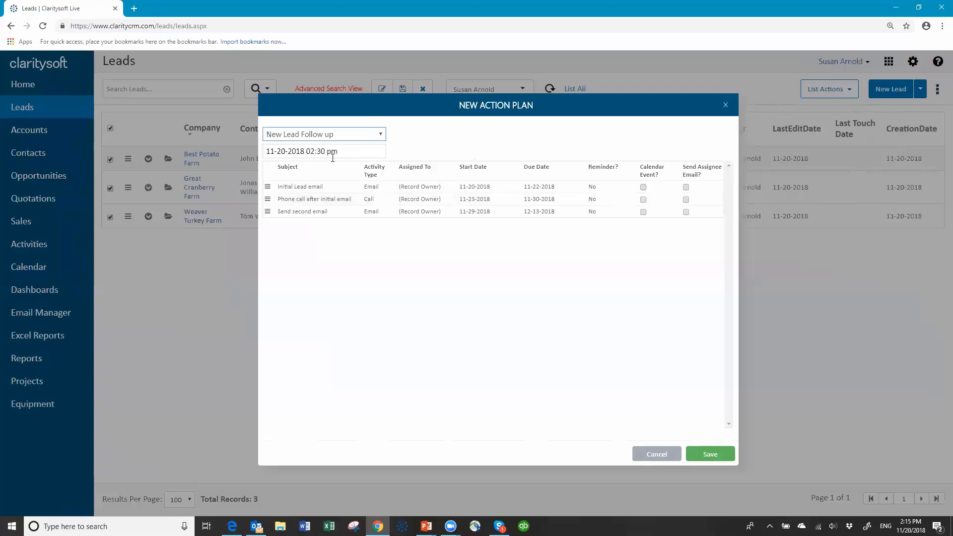
{"action": "left_click", "coordinate": [356, 154]}
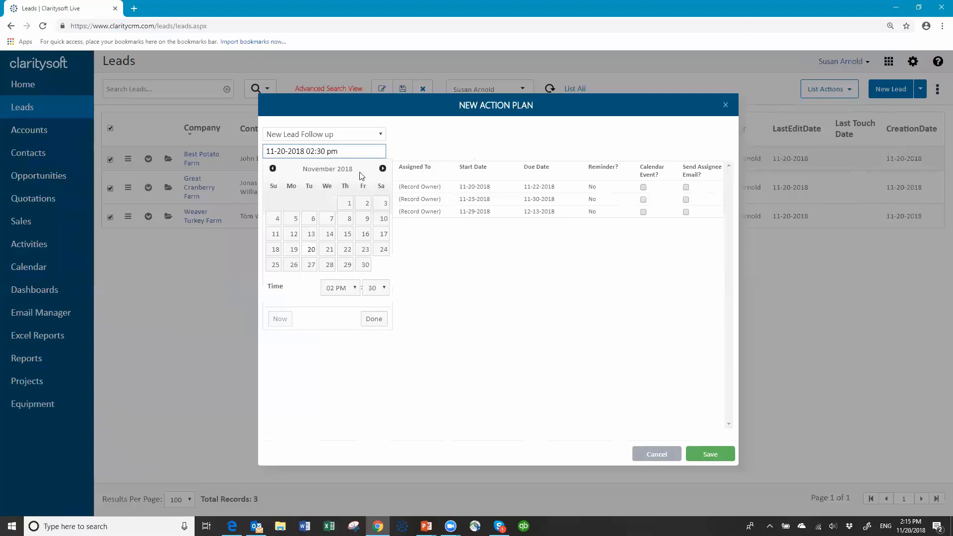
- Set the action plan start date to 11-26-2018 and make the first activity a calendar event
{"action": "left_click", "coordinate": [295, 268]}
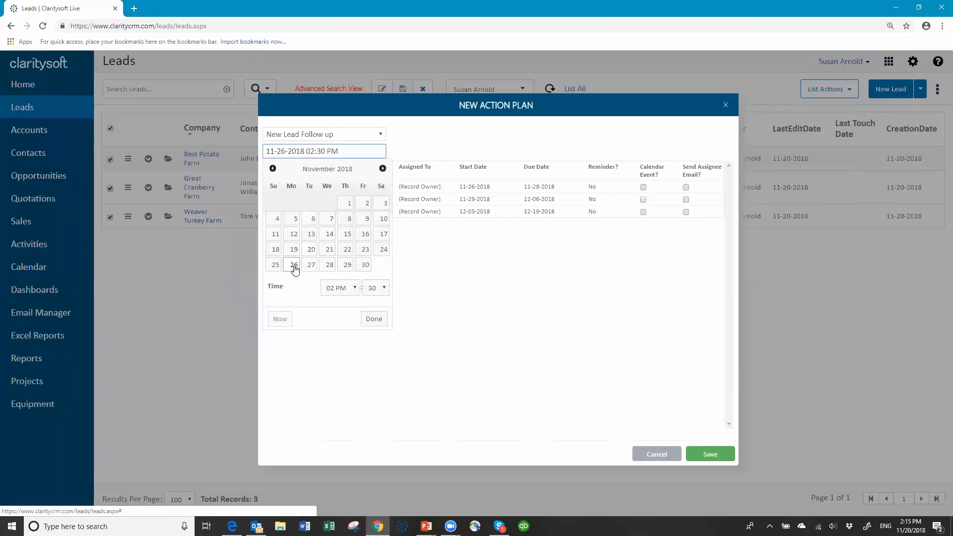
{"action": "left_click", "coordinate": [445, 147]}
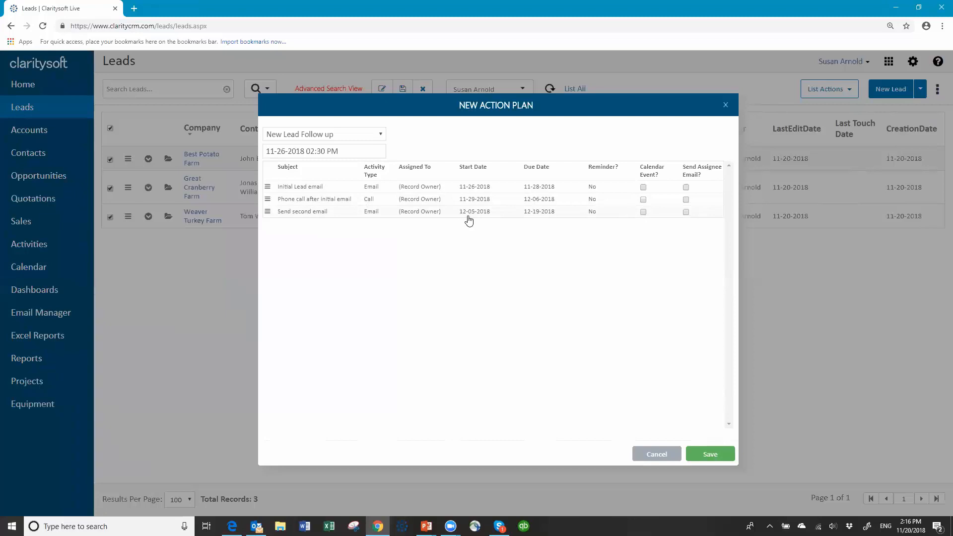
{"action": "left_click", "coordinate": [375, 151]}
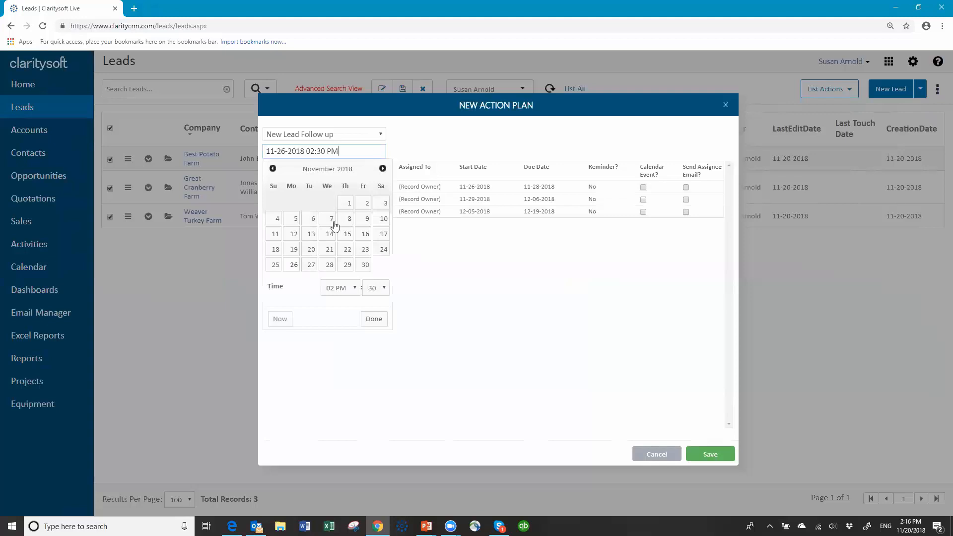
{"action": "left_click", "coordinate": [311, 250]}
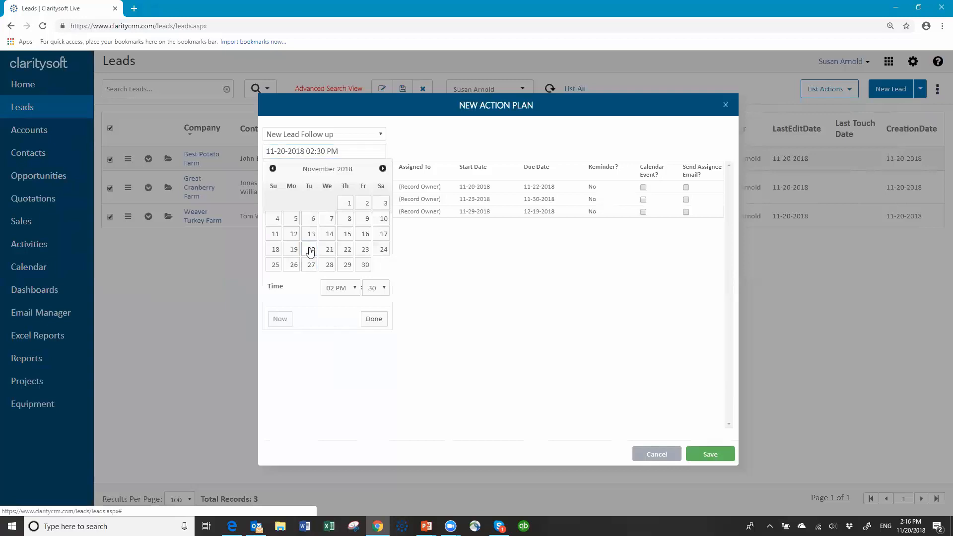
{"action": "left_click", "coordinate": [375, 320]}
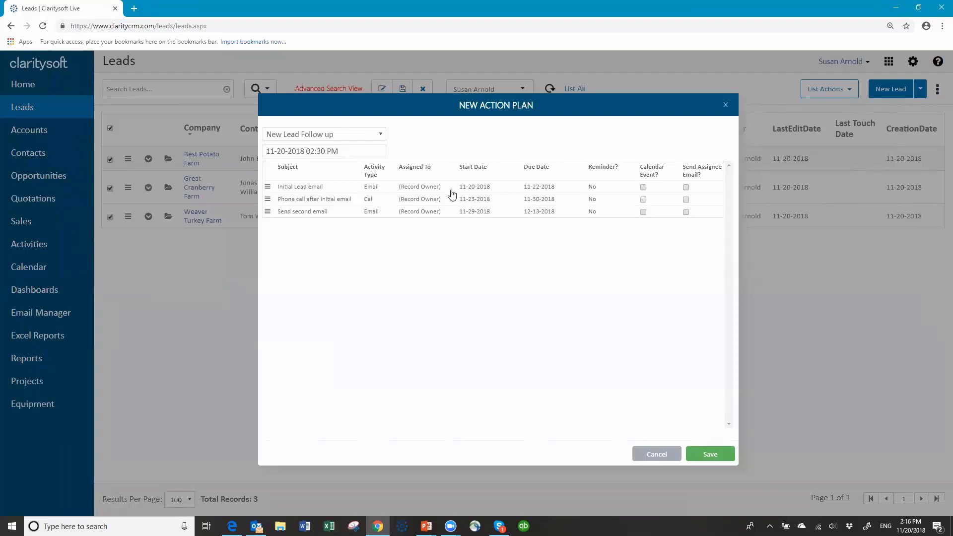
{"action": "left_click", "coordinate": [358, 152]}
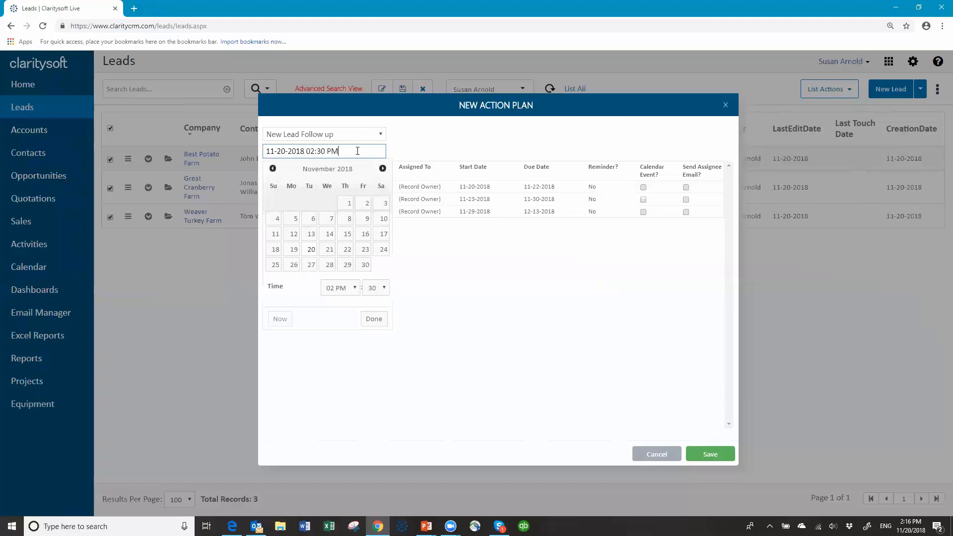
{"action": "left_click", "coordinate": [293, 267]}
{"action": "left_click", "coordinate": [375, 321]}
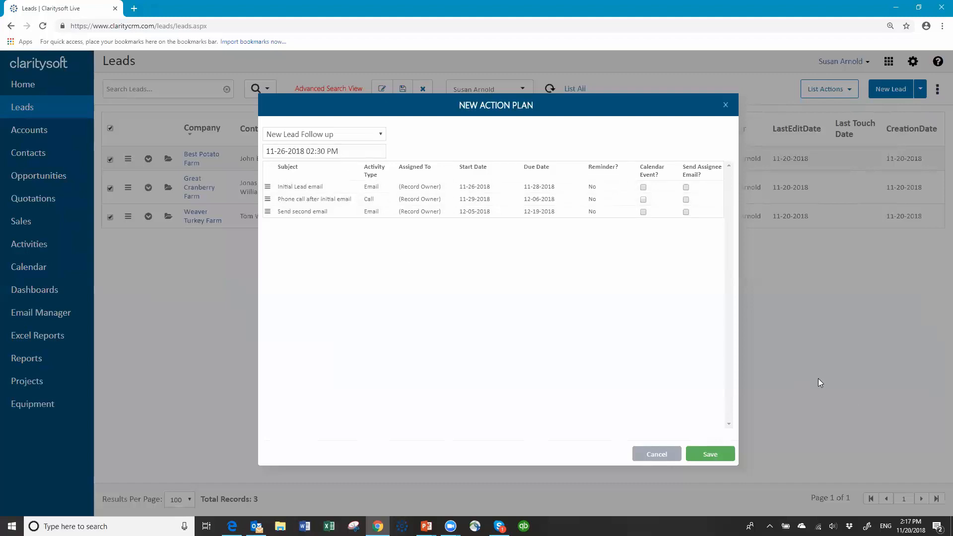
{"action": "left_click", "coordinate": [644, 187]}
- Make the second activity a calendar event, save the action plan, and uncheck all leads
{"action": "left_click", "coordinate": [644, 199]}
{"action": "left_click", "coordinate": [710, 455]}
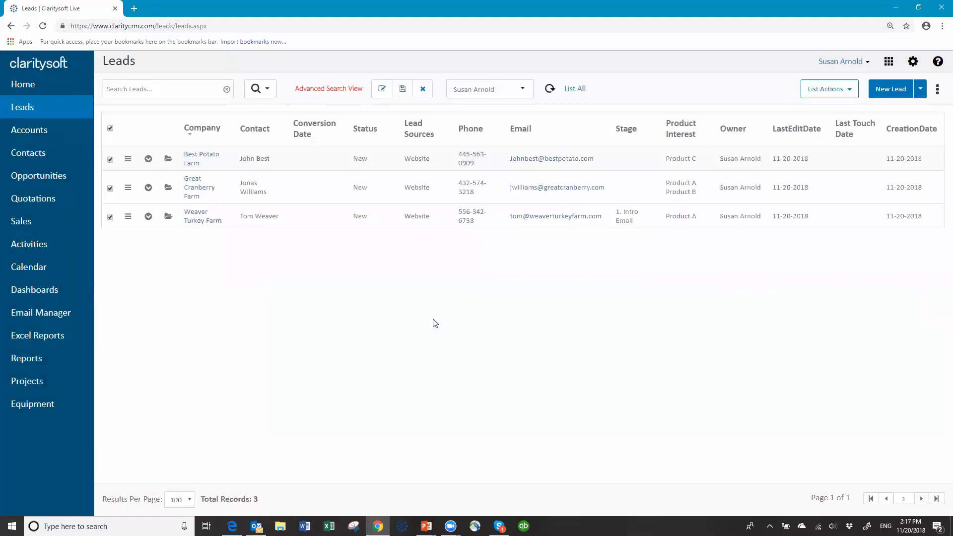
{"action": "left_click", "coordinate": [110, 128]}
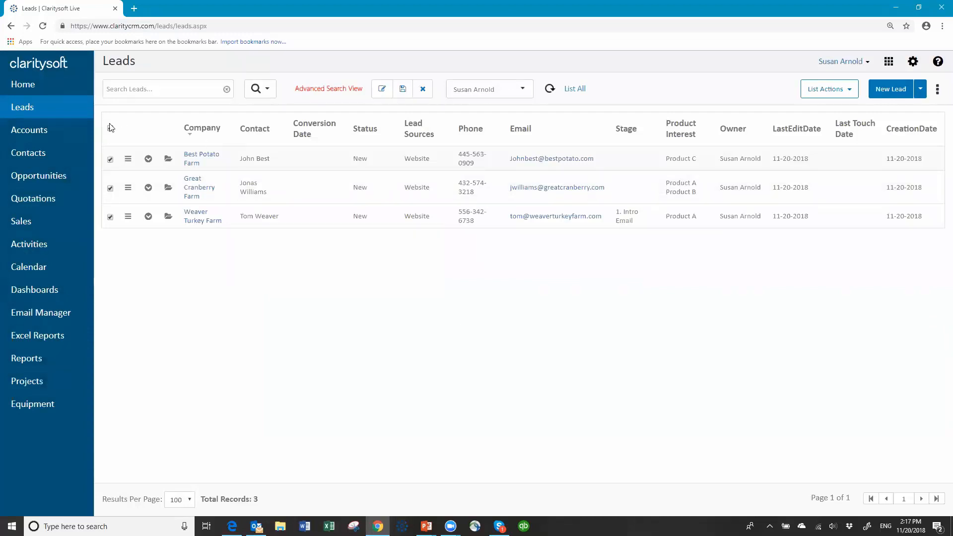
- Review open activities for Best Potato, Great Cranberry and Weaver Turkey Farm, then go to Activities
{"action": "left_click", "coordinate": [148, 160]}
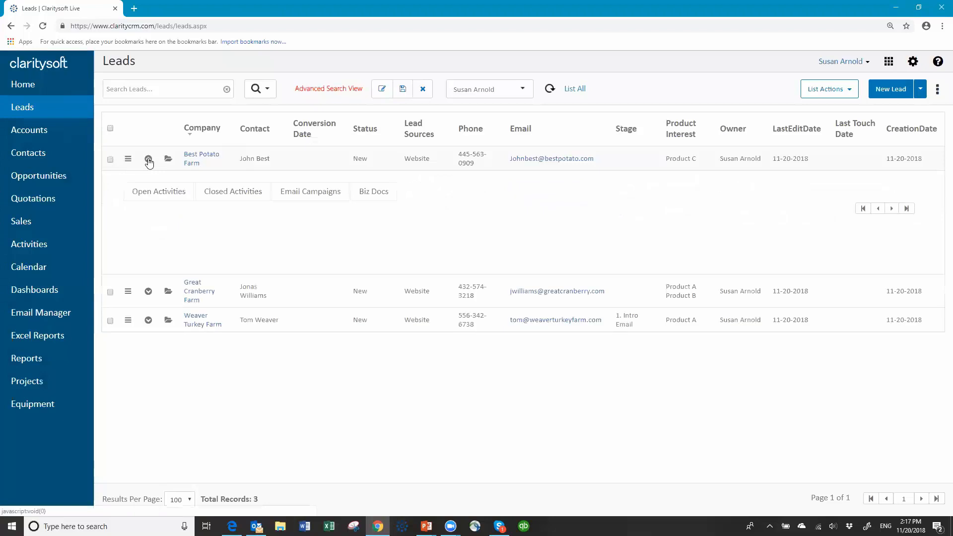
{"action": "left_click", "coordinate": [161, 198]}
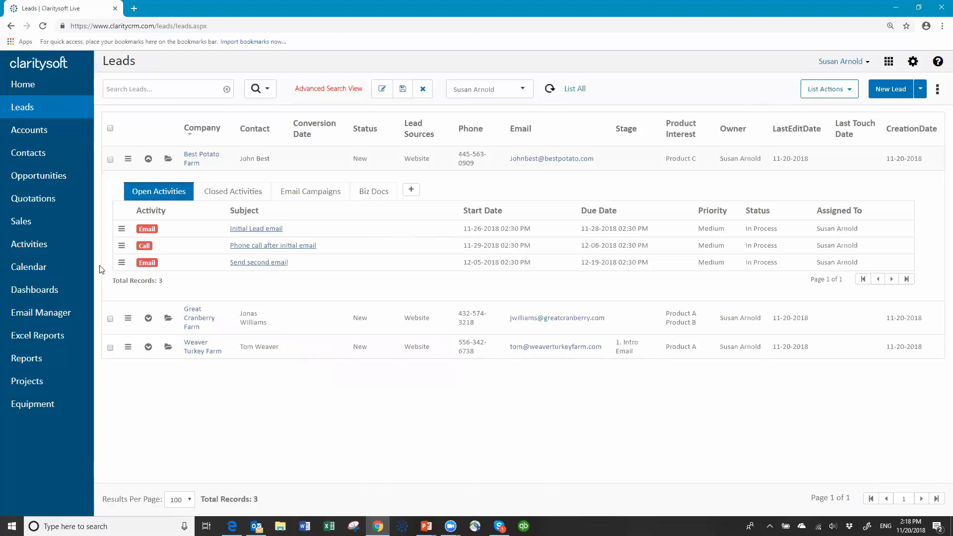
{"action": "left_click", "coordinate": [148, 319]}
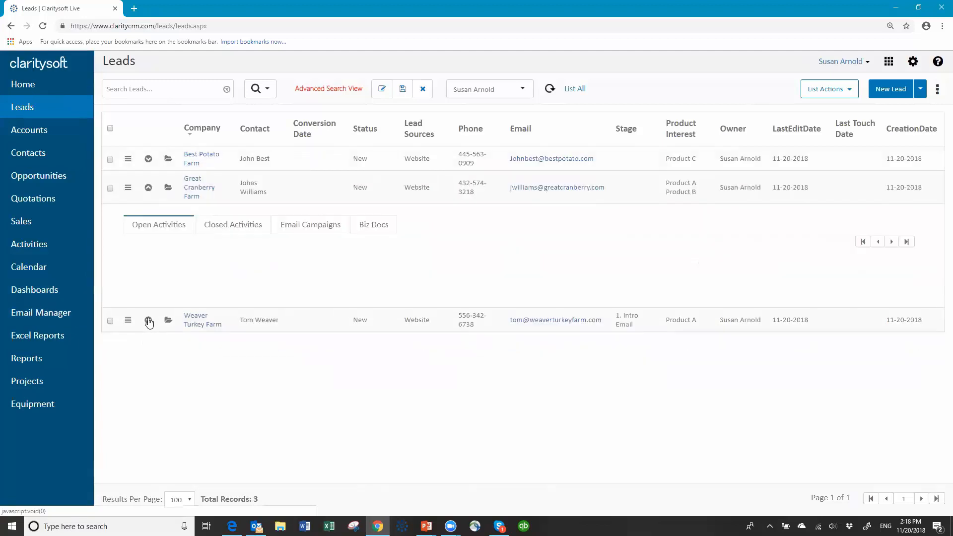
{"action": "left_click", "coordinate": [173, 226]}
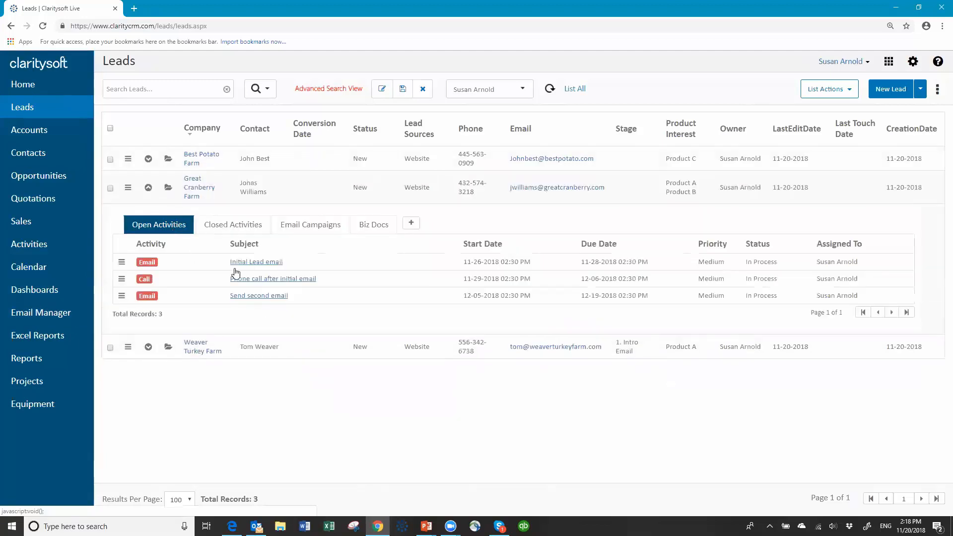
{"action": "left_click", "coordinate": [148, 188]}
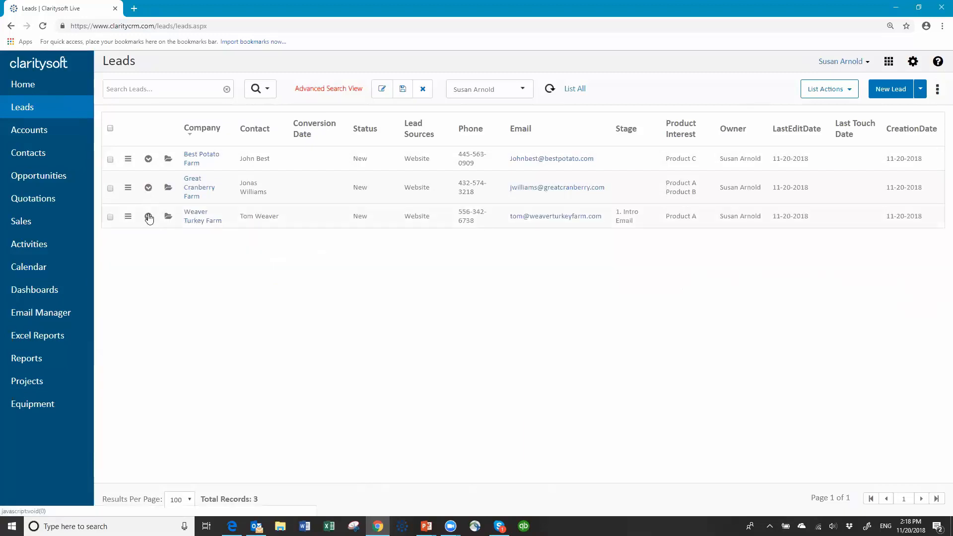
{"action": "left_click", "coordinate": [148, 216]}
{"action": "left_click", "coordinate": [154, 250]}
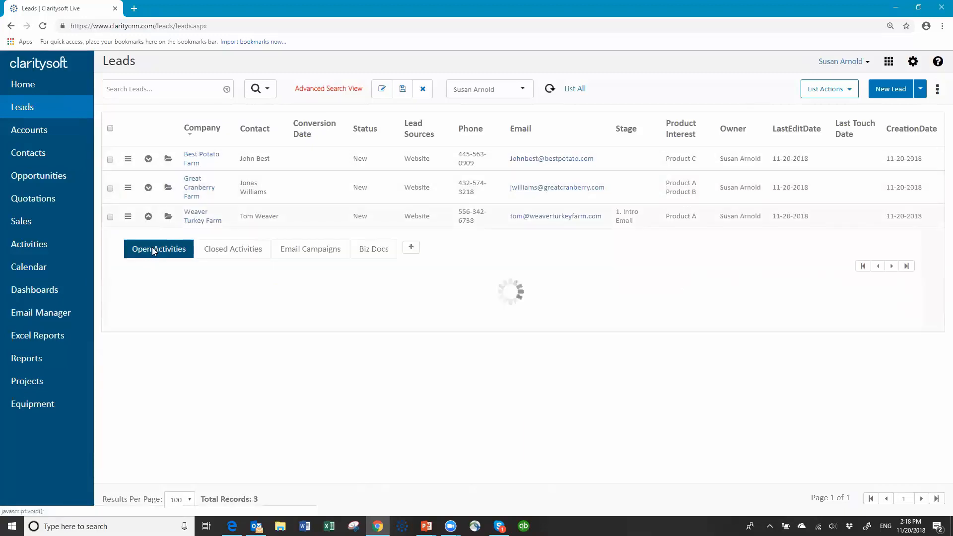
{"action": "left_click", "coordinate": [148, 219]}
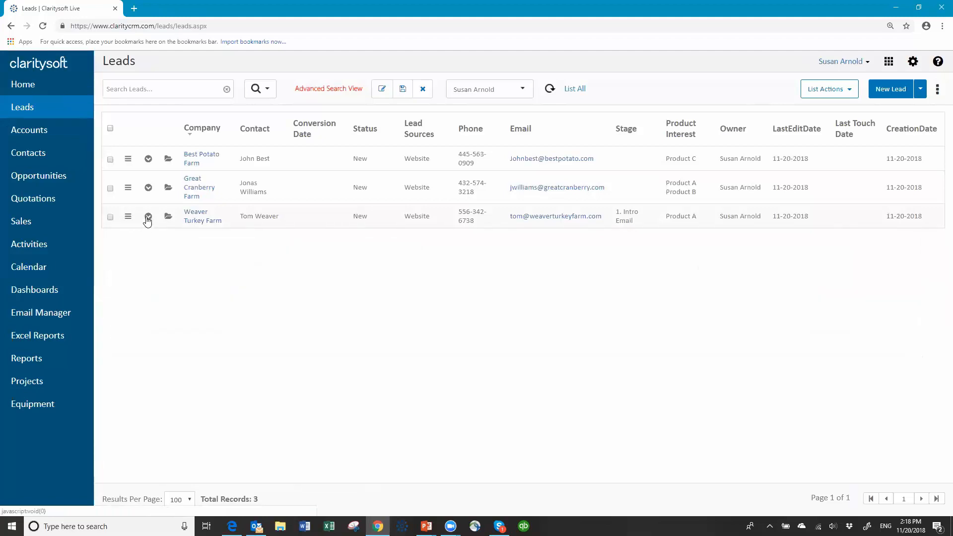
{"action": "left_click", "coordinate": [31, 244]}
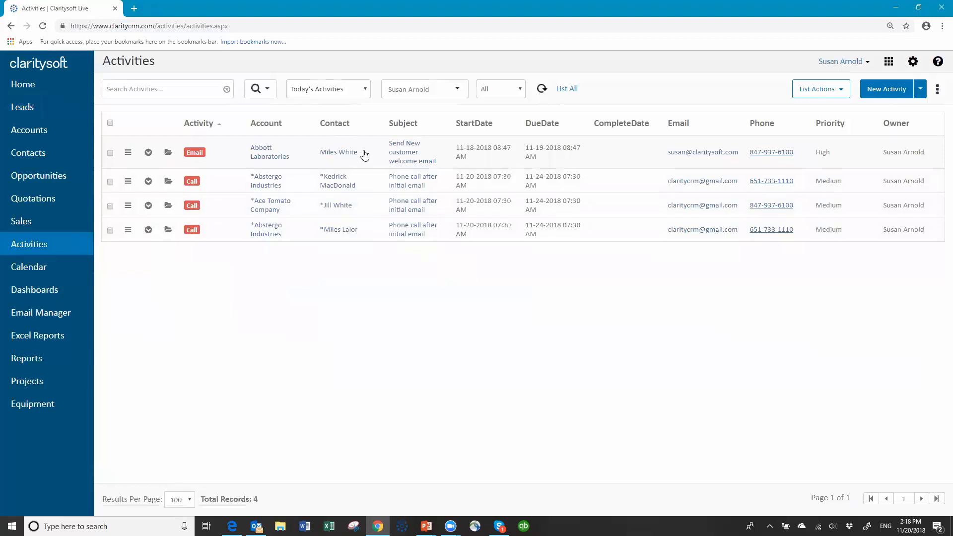
- Switch the Activities view from Today's Activities to Future Activities
{"action": "left_click", "coordinate": [367, 91]}
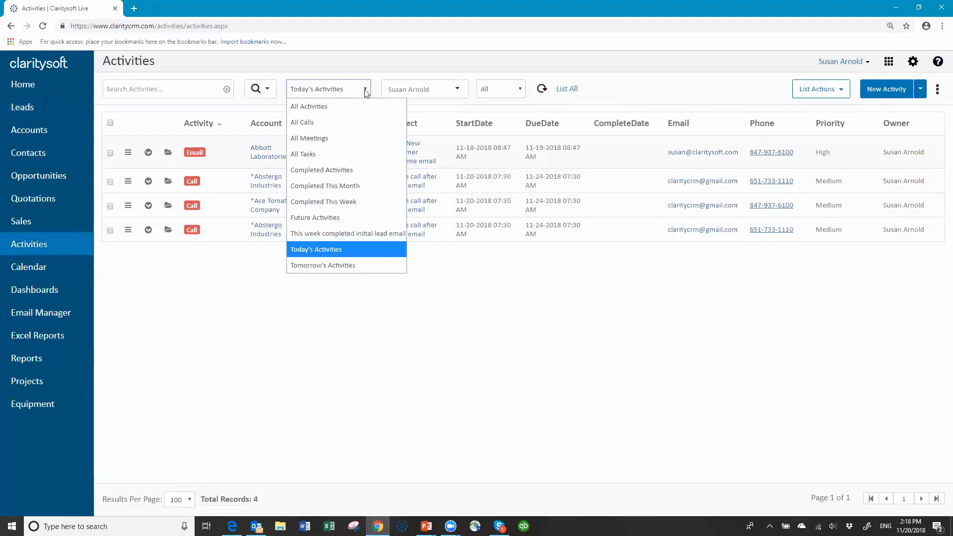
{"action": "left_click", "coordinate": [330, 222]}
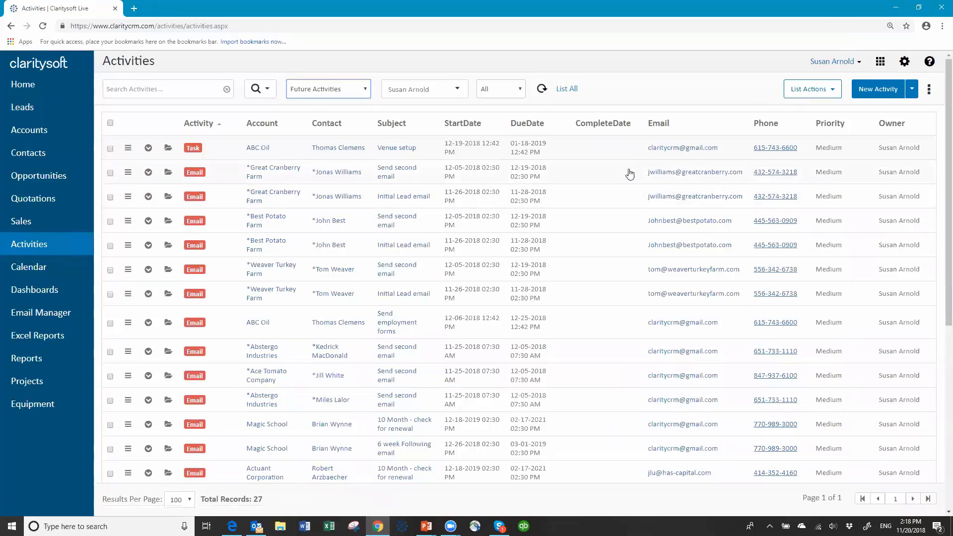
- Sort the future activities by StartDate, then go to the Accounts list
{"action": "left_click", "coordinate": [467, 125]}
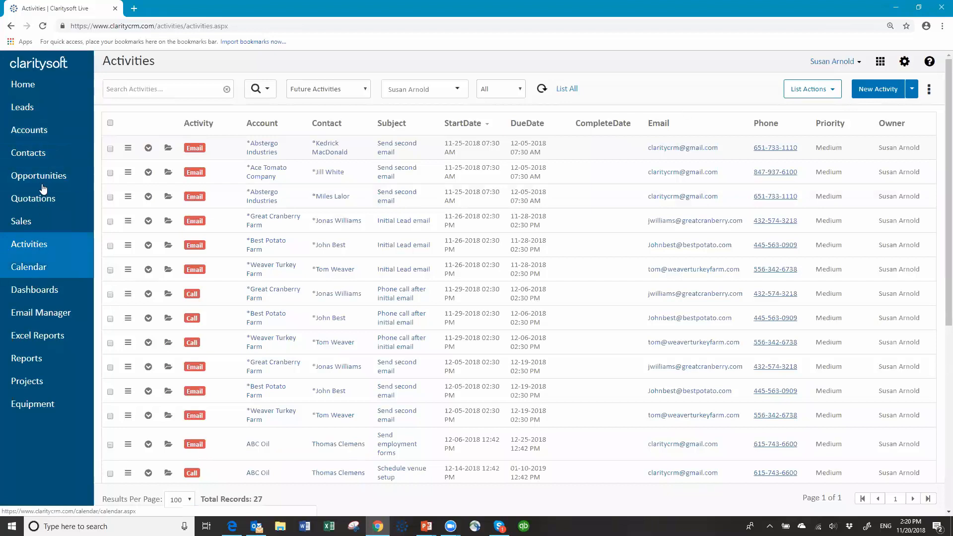
{"action": "left_click", "coordinate": [41, 131]}
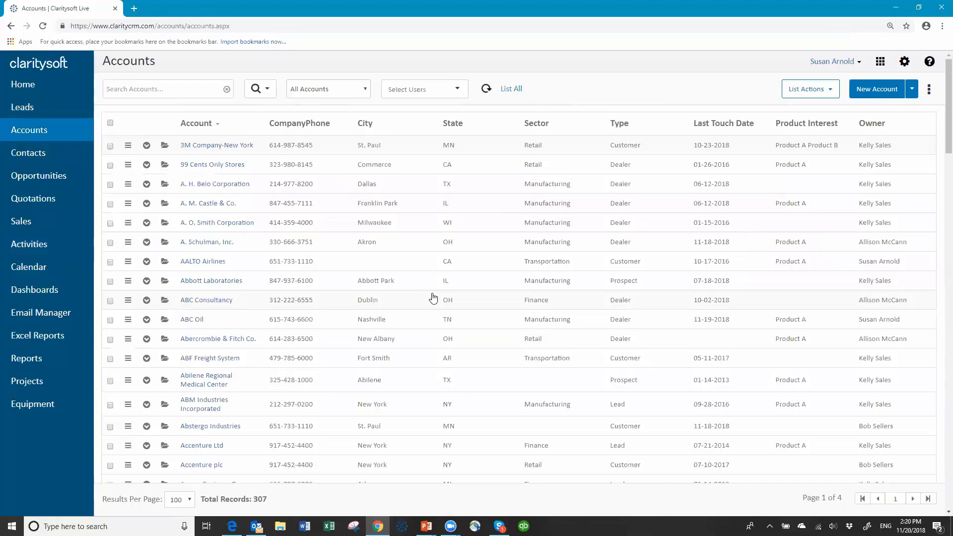
- Open Action Plans in settings and review New Customer Follow up, closing it unchanged
{"action": "left_click", "coordinate": [905, 62]}
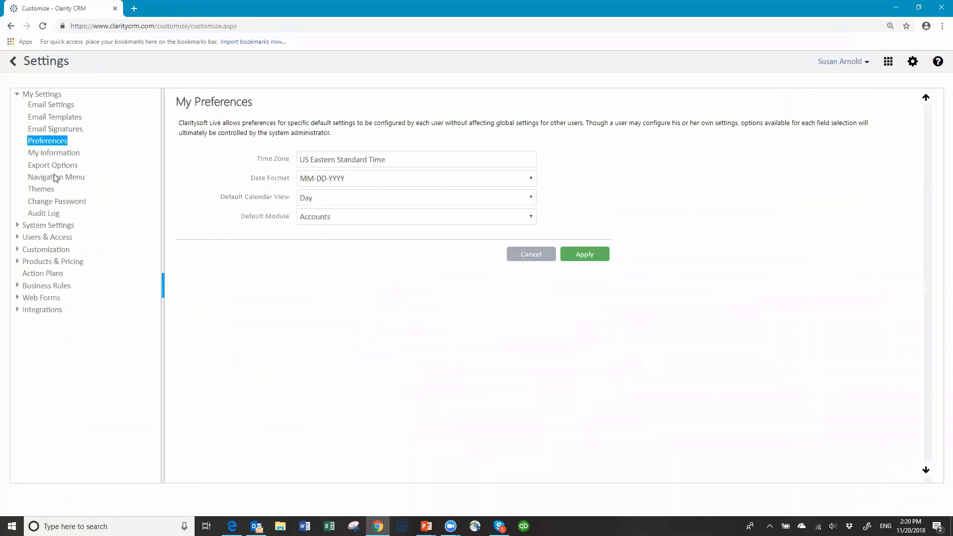
{"action": "left_click", "coordinate": [41, 275]}
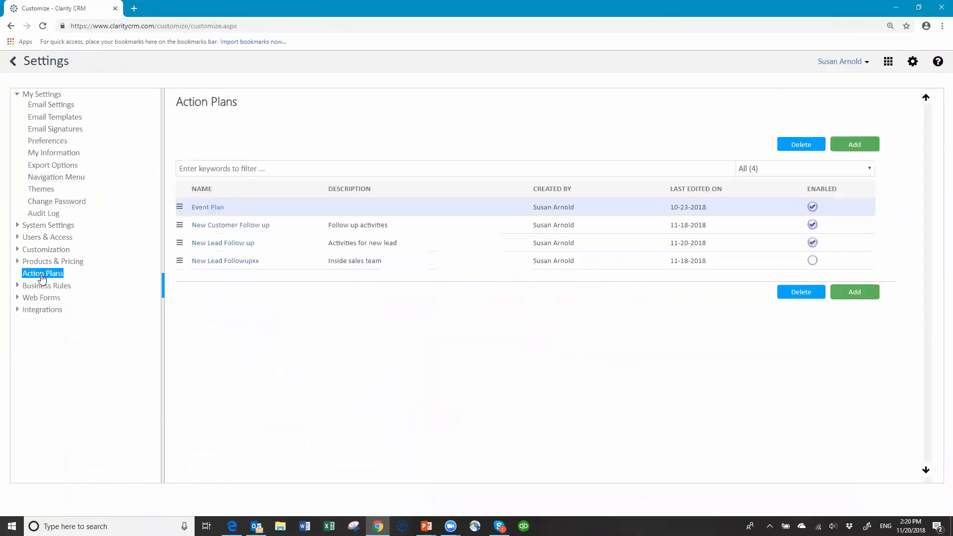
{"action": "left_click", "coordinate": [240, 226]}
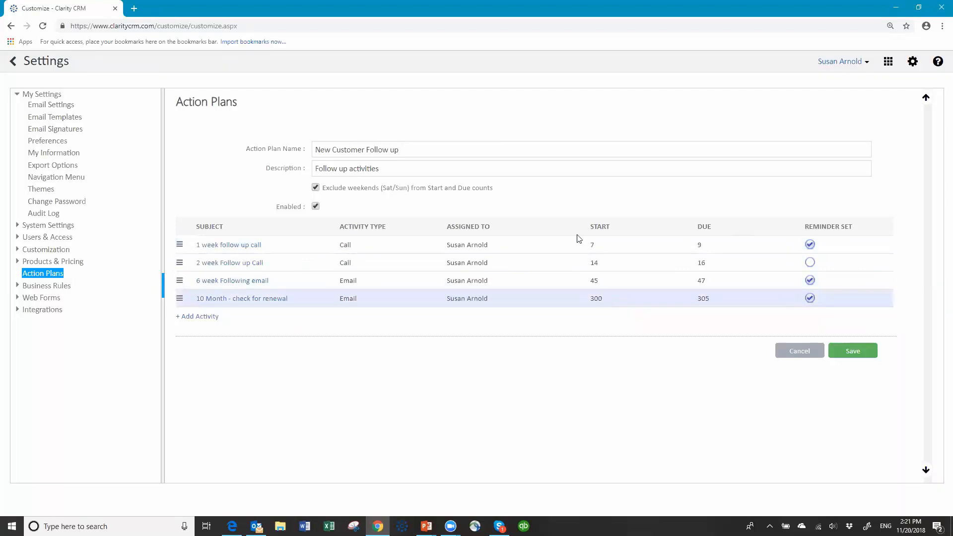
{"action": "left_click", "coordinate": [798, 353]}
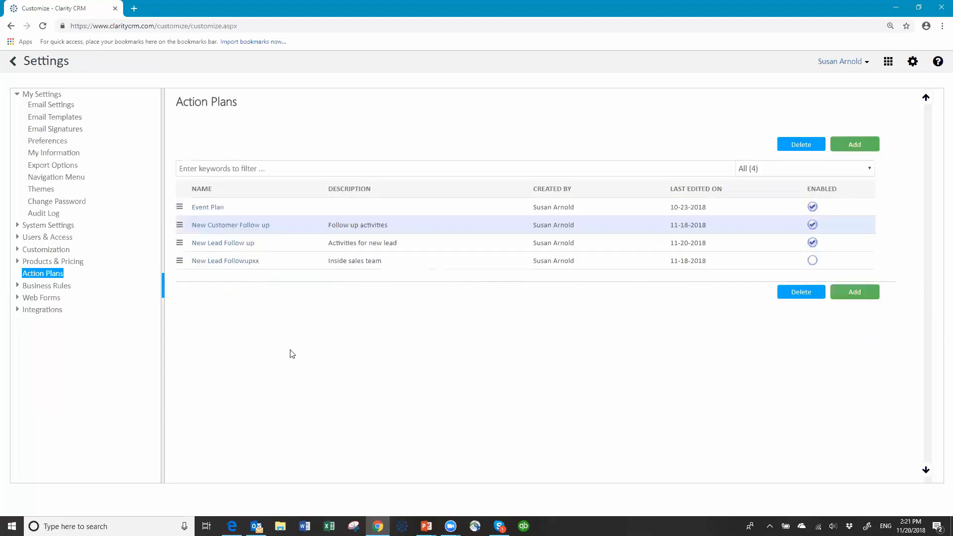
- Review the Event Plan's five activities, then leave settings for the Accounts list
{"action": "left_click", "coordinate": [208, 207]}
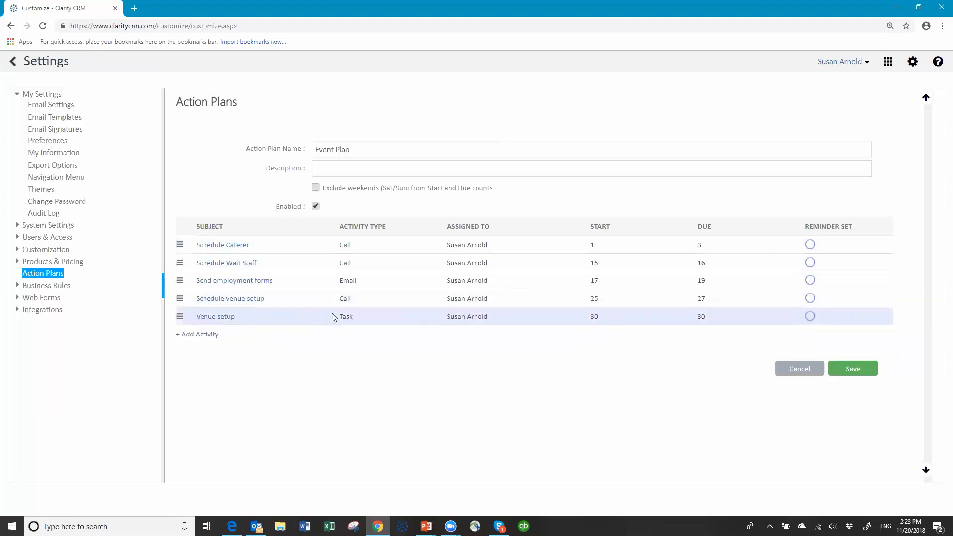
{"action": "left_click", "coordinate": [15, 62]}
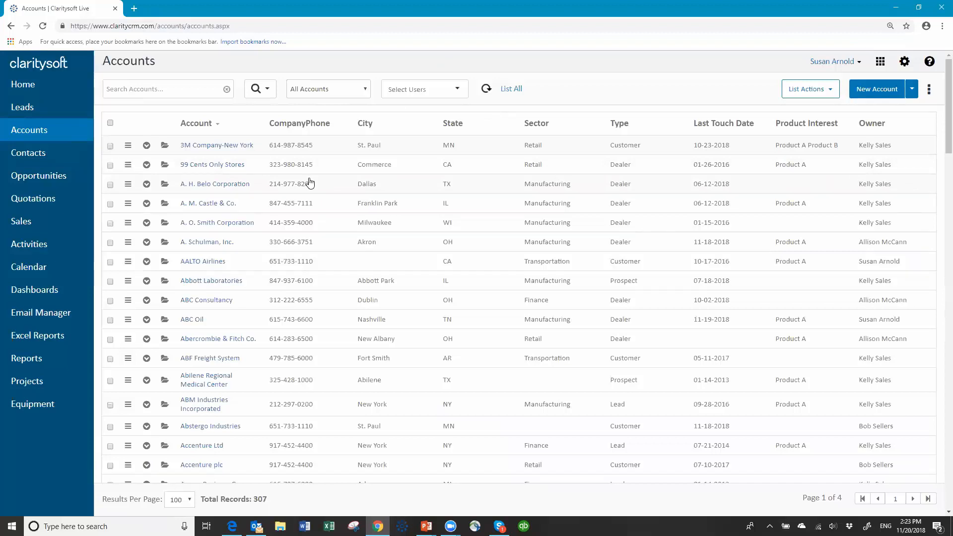
- Switch the Accounts list from All Accounts to the user's saved Prospects view
{"action": "left_click", "coordinate": [366, 90]}
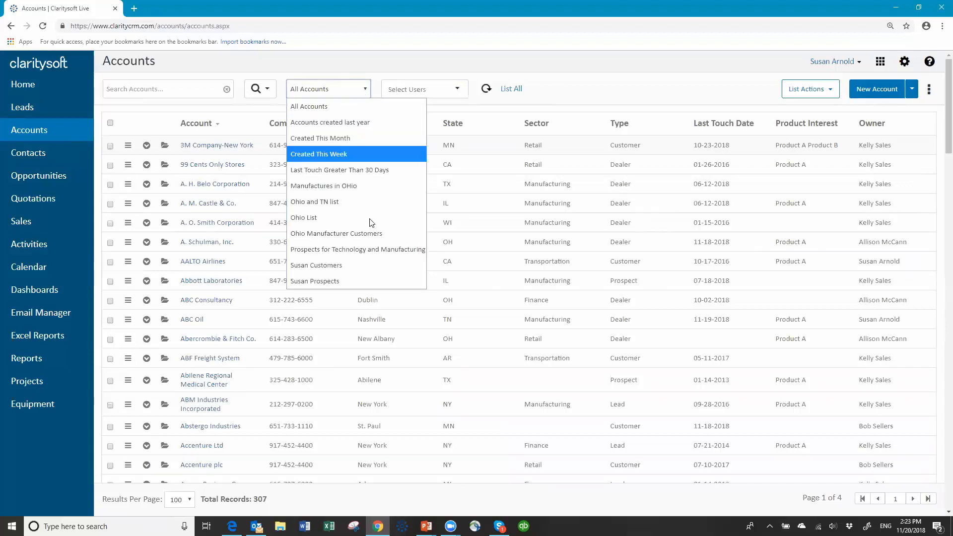
{"action": "left_click", "coordinate": [364, 281]}
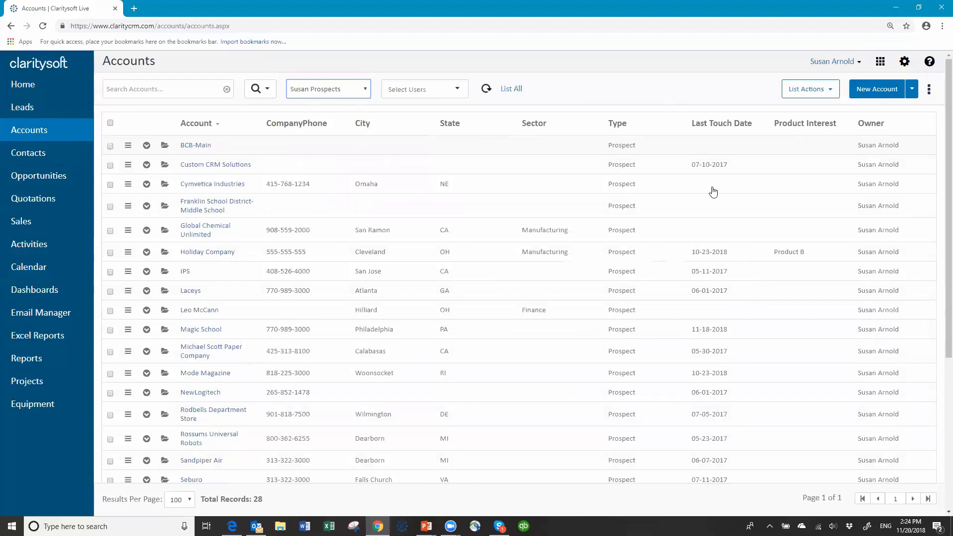
- Sort by last touch date, newest first, and check Holiday Company, Mode Magazine and Tuesday Company
{"action": "left_click", "coordinate": [716, 124]}
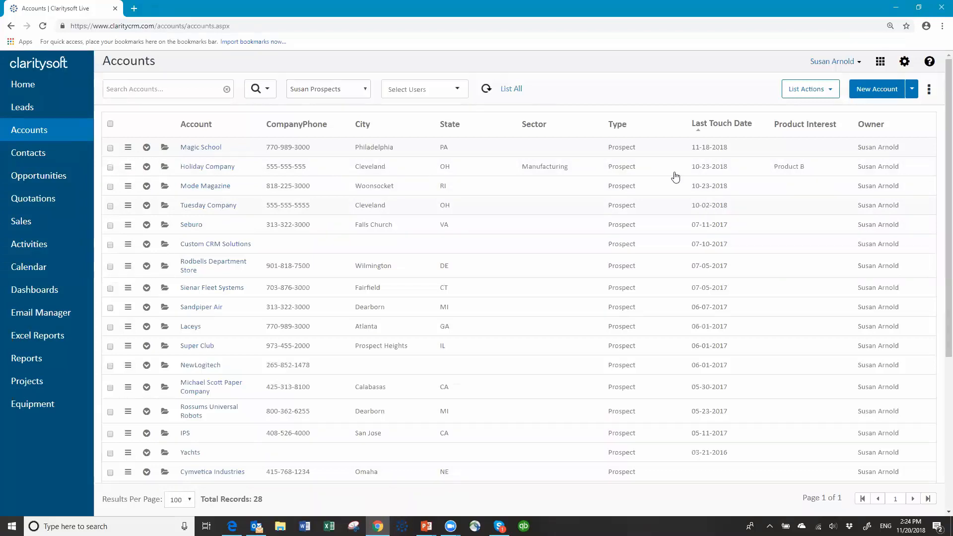
{"action": "left_click", "coordinate": [110, 168]}
{"action": "left_click", "coordinate": [111, 187]}
{"action": "left_click", "coordinate": [112, 207]}
{"action": "left_click", "coordinate": [831, 94]}
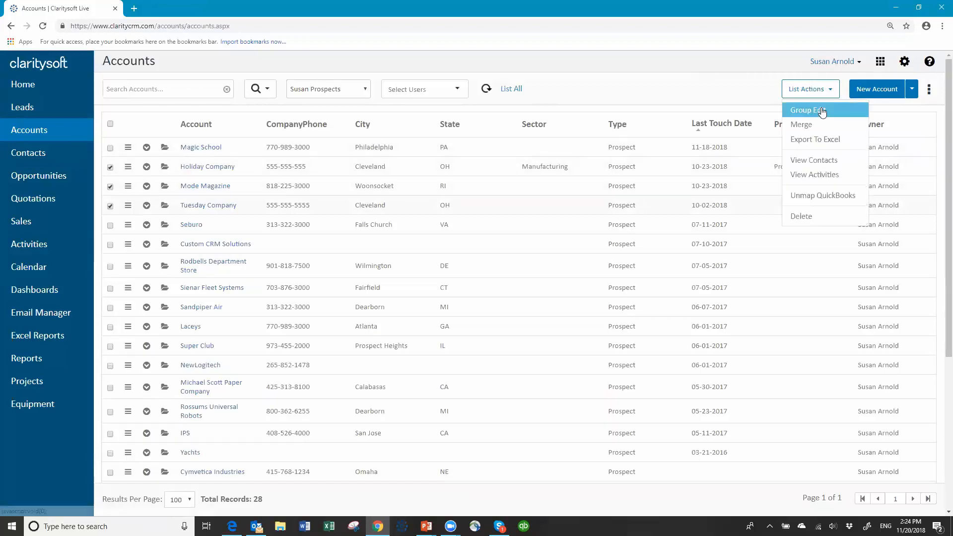
- Group edit the three checked accounts, changing their Type from Prospect to Customer
{"action": "left_click", "coordinate": [819, 108]}
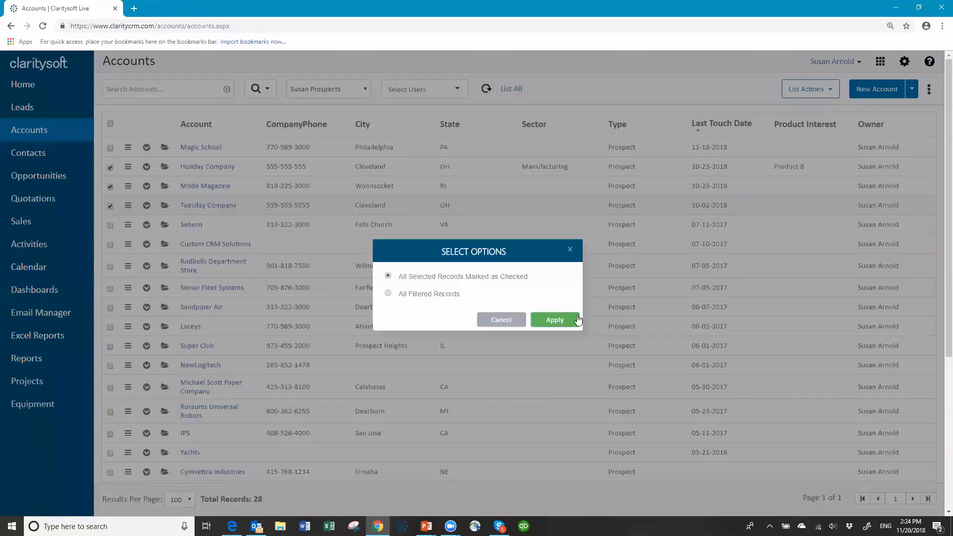
{"action": "left_click", "coordinate": [555, 320]}
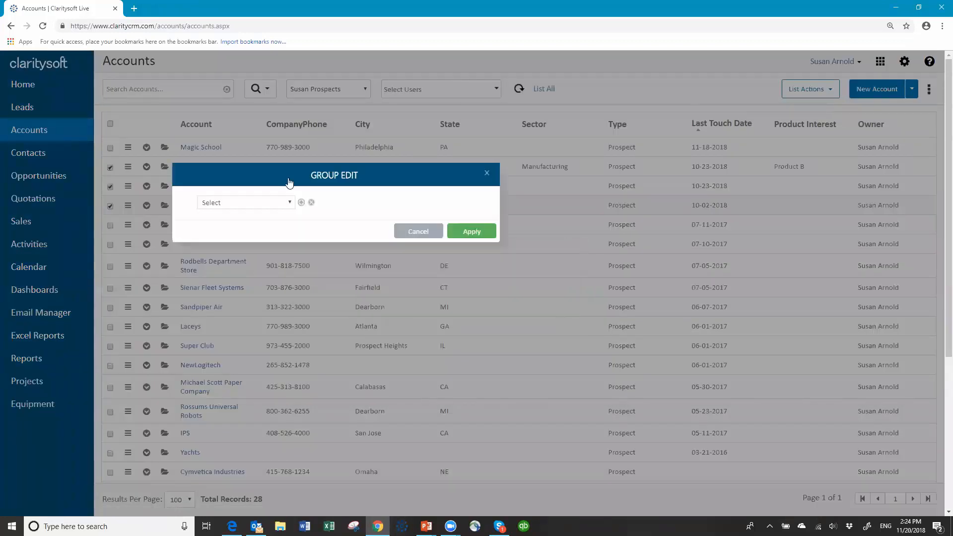
{"action": "left_click", "coordinate": [290, 204]}
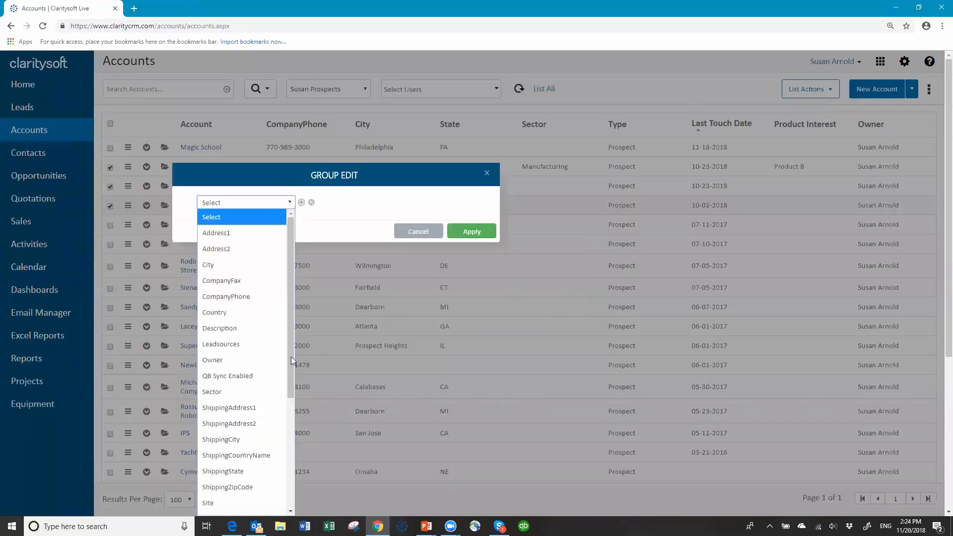
{"action": "left_click_drag", "start_coordinate": [293, 367], "coordinate": [284, 441]}
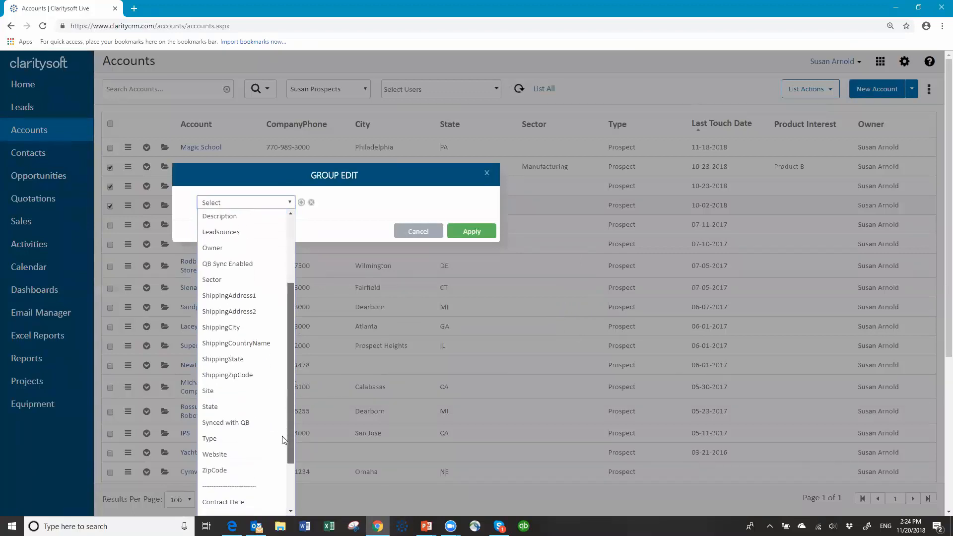
{"action": "left_click", "coordinate": [223, 435]}
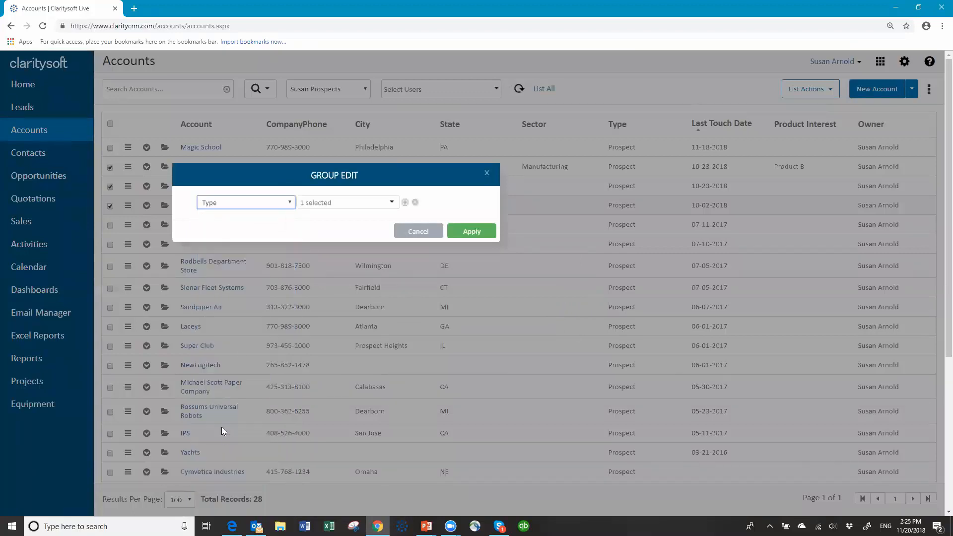
{"action": "left_click", "coordinate": [392, 203]}
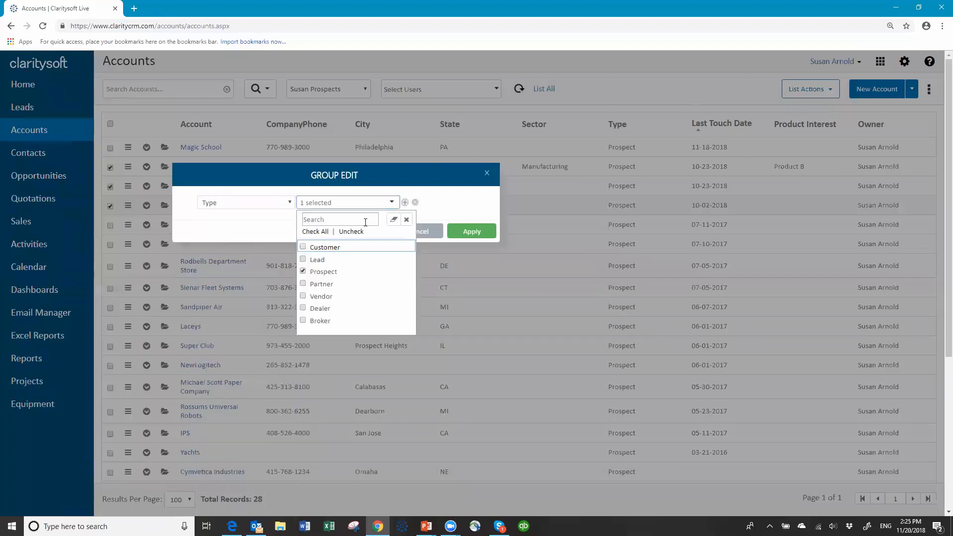
{"action": "left_click", "coordinate": [303, 273]}
{"action": "left_click", "coordinate": [303, 248]}
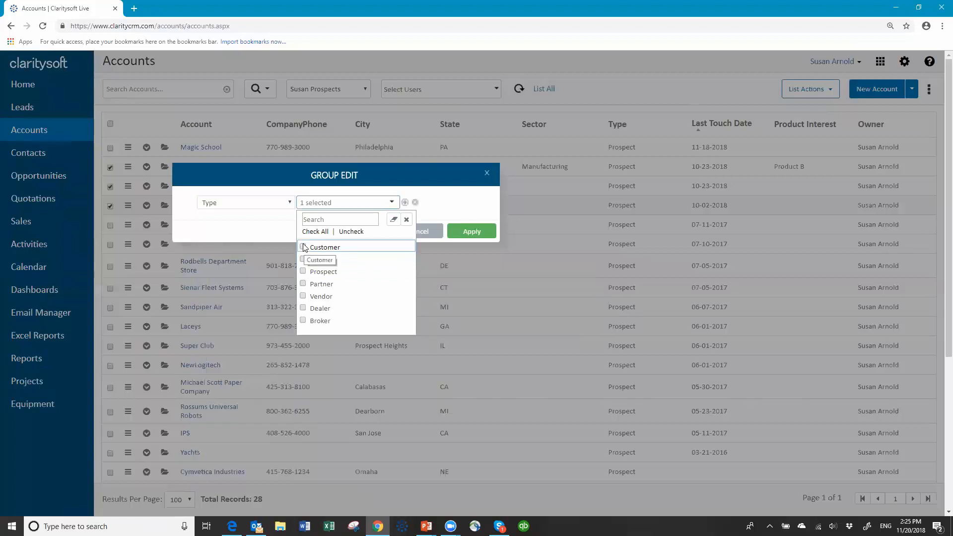
{"action": "left_click", "coordinate": [477, 235]}
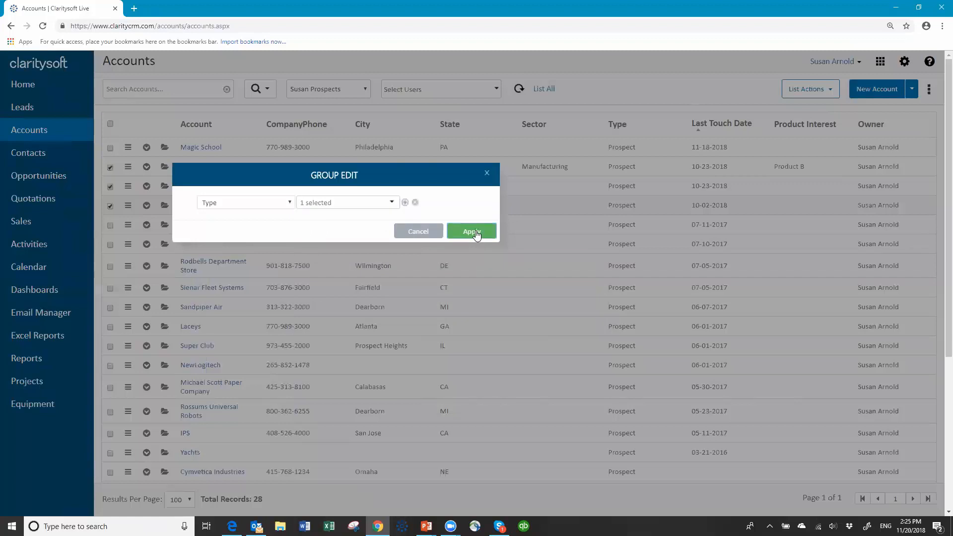
{"action": "left_click", "coordinate": [475, 230]}
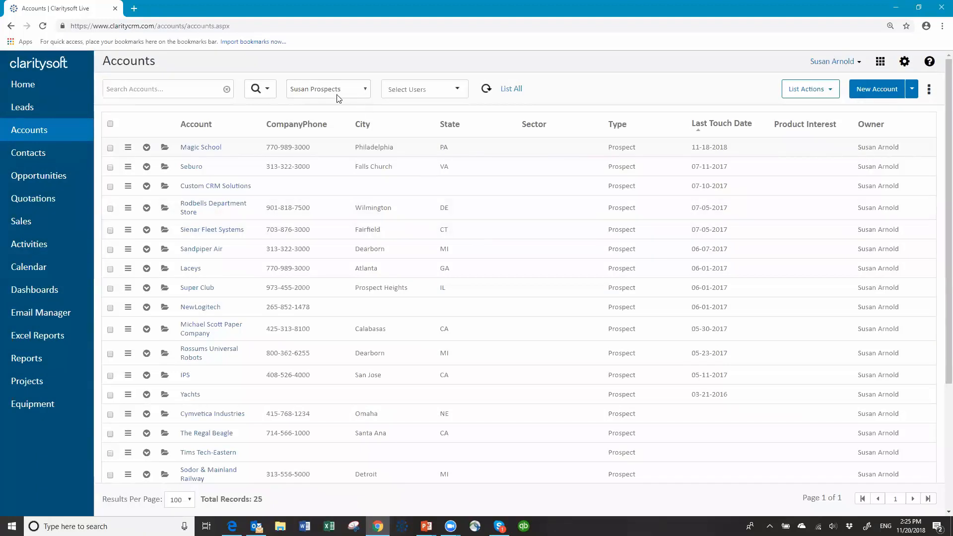
- Switch to the user's Customers view, check Holiday Company and Mode Magazine, and view their contacts
{"action": "left_click", "coordinate": [366, 92]}
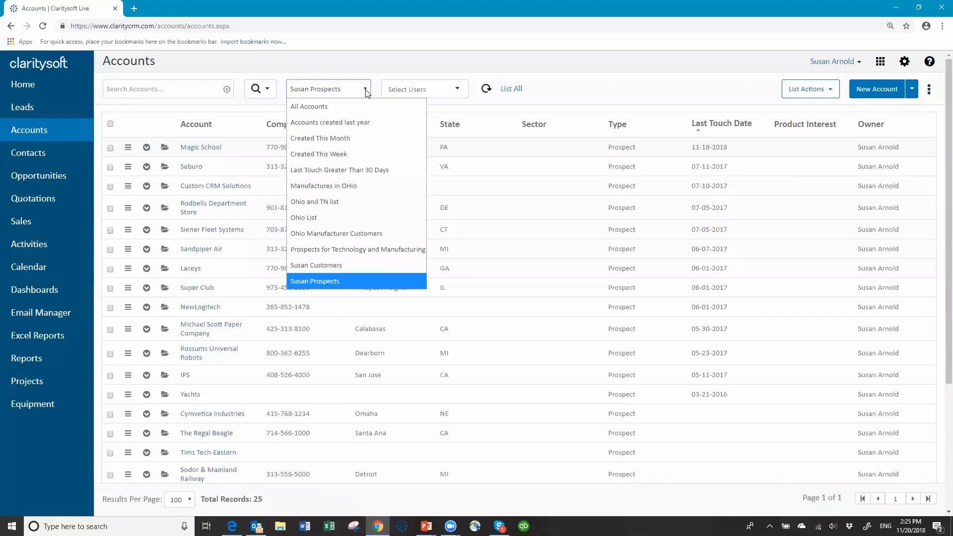
{"action": "left_click", "coordinate": [343, 271]}
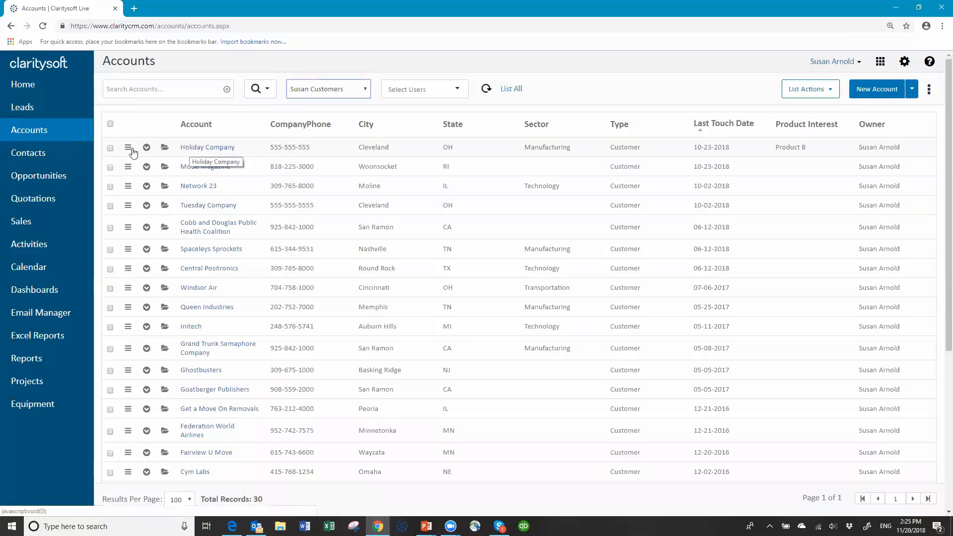
{"action": "left_click", "coordinate": [109, 148]}
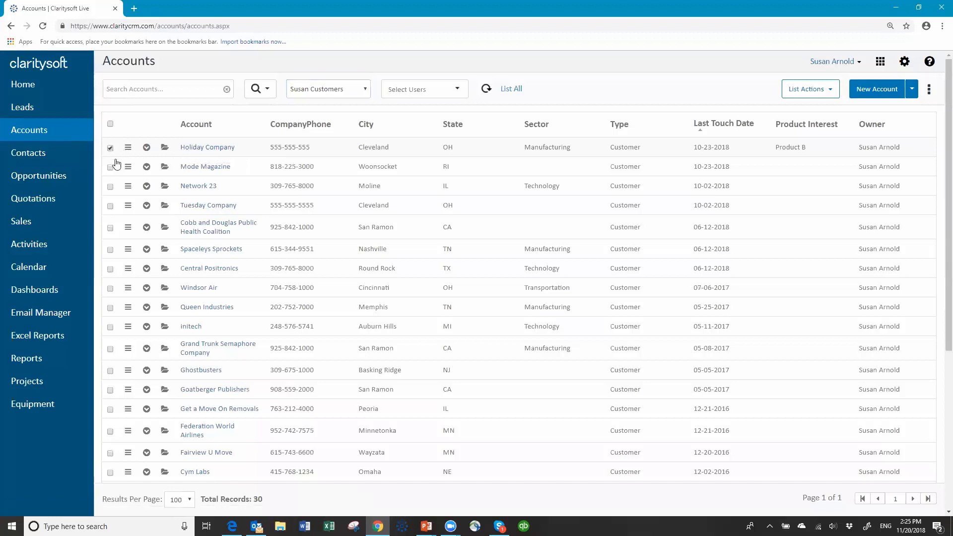
{"action": "left_click", "coordinate": [111, 169]}
{"action": "left_click", "coordinate": [834, 94]}
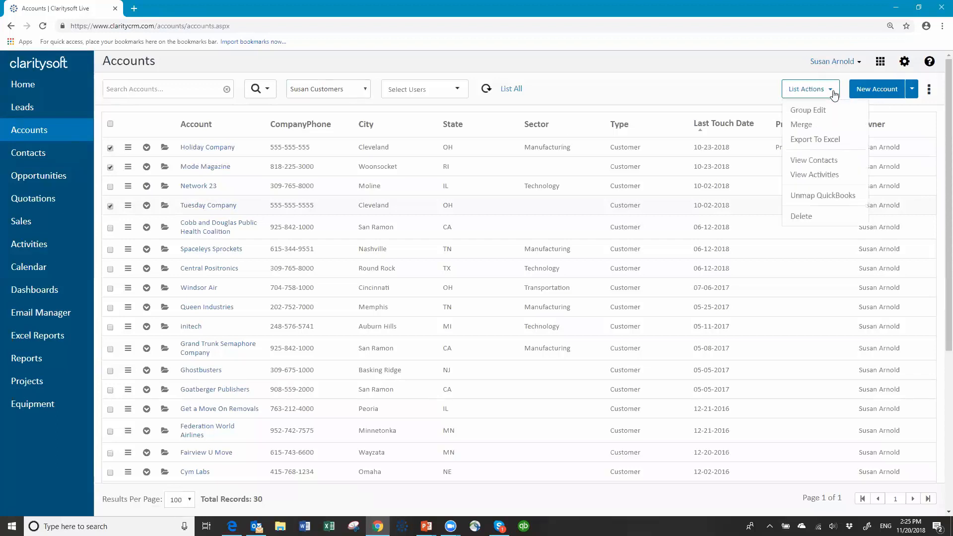
{"action": "left_click", "coordinate": [818, 165]}
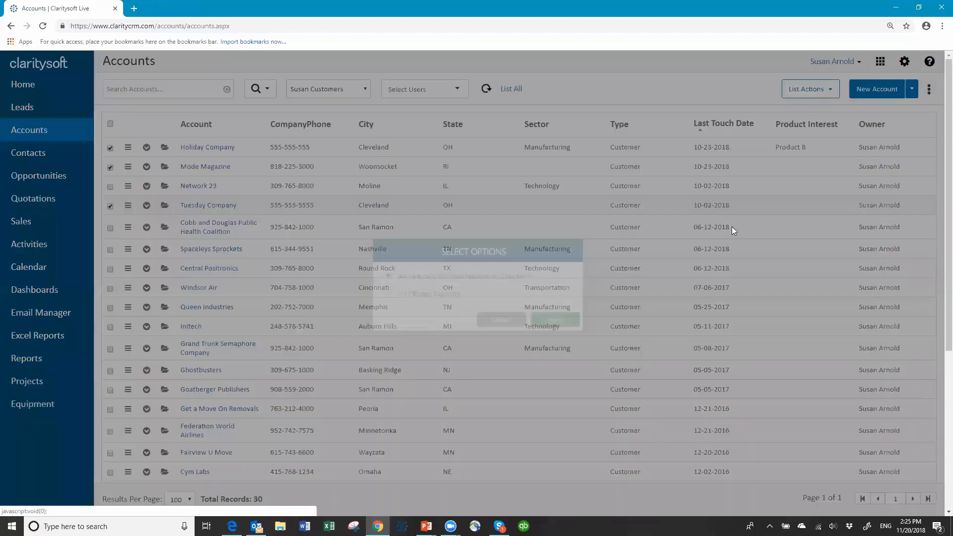
- List the three contacts of the checked accounts, select them all, and open List Actions
{"action": "left_click", "coordinate": [560, 321]}
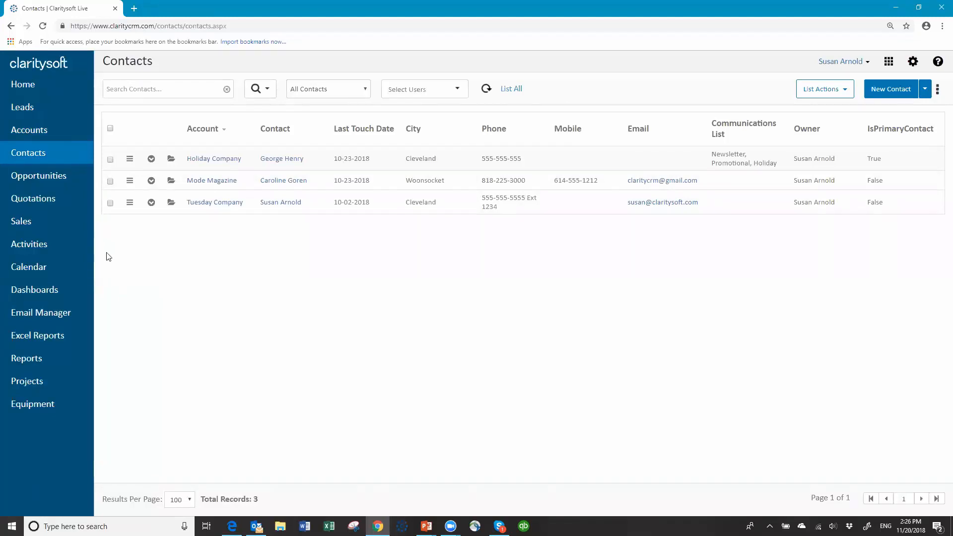
{"action": "left_click", "coordinate": [110, 128]}
{"action": "left_click", "coordinate": [849, 94]}
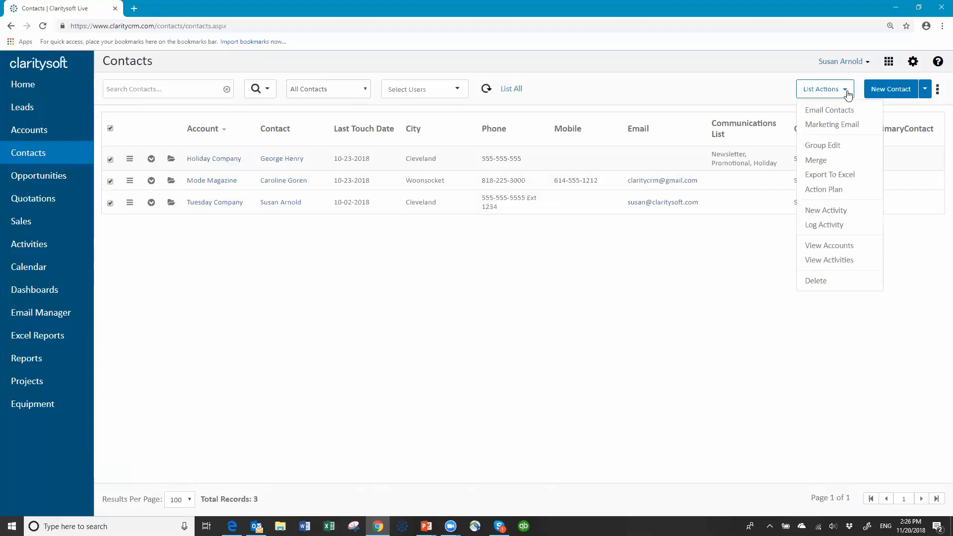
- Apply the 'New Customer Follow up' action plan to the selected contacts, starting Nov 26, 2018, and save
{"action": "left_click", "coordinate": [829, 190]}
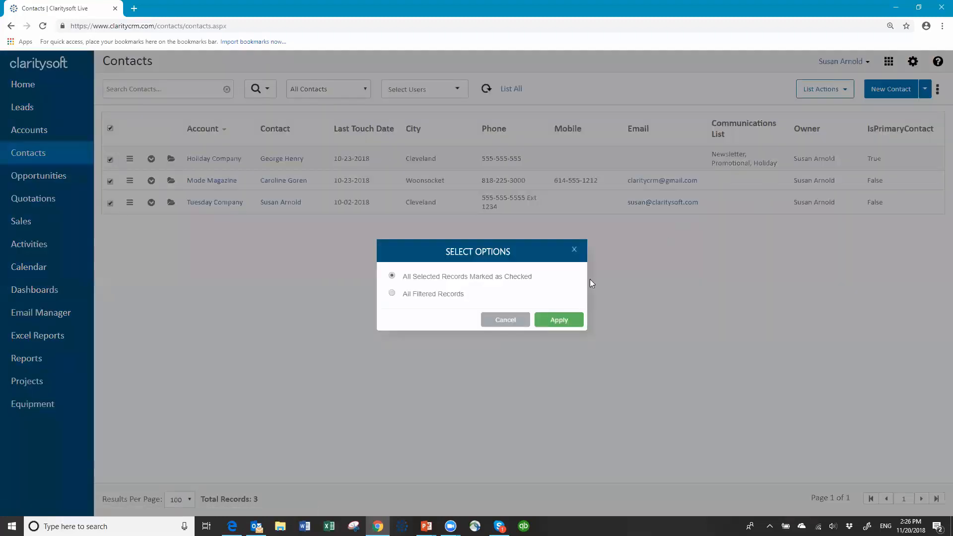
{"action": "left_click", "coordinate": [558, 322]}
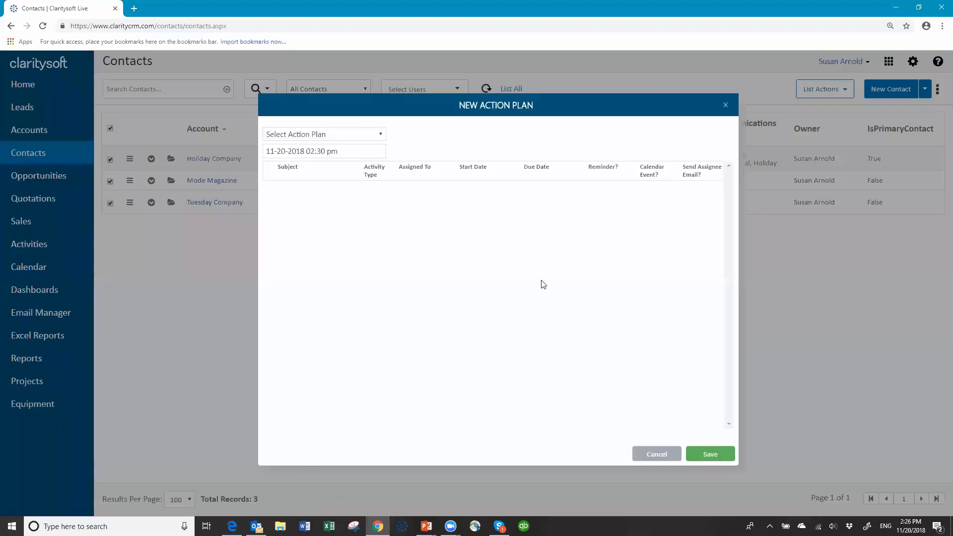
{"action": "left_click", "coordinate": [380, 136]}
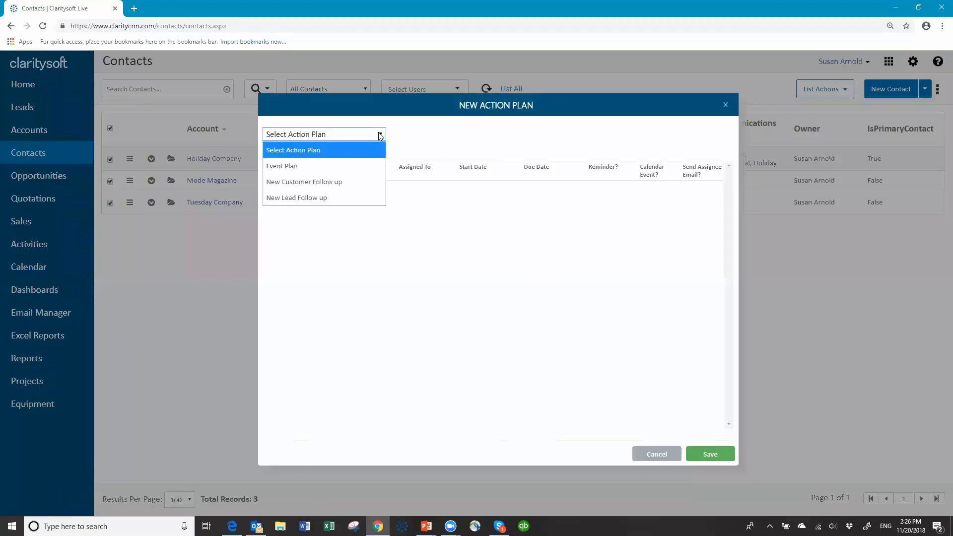
{"action": "left_click", "coordinate": [338, 188]}
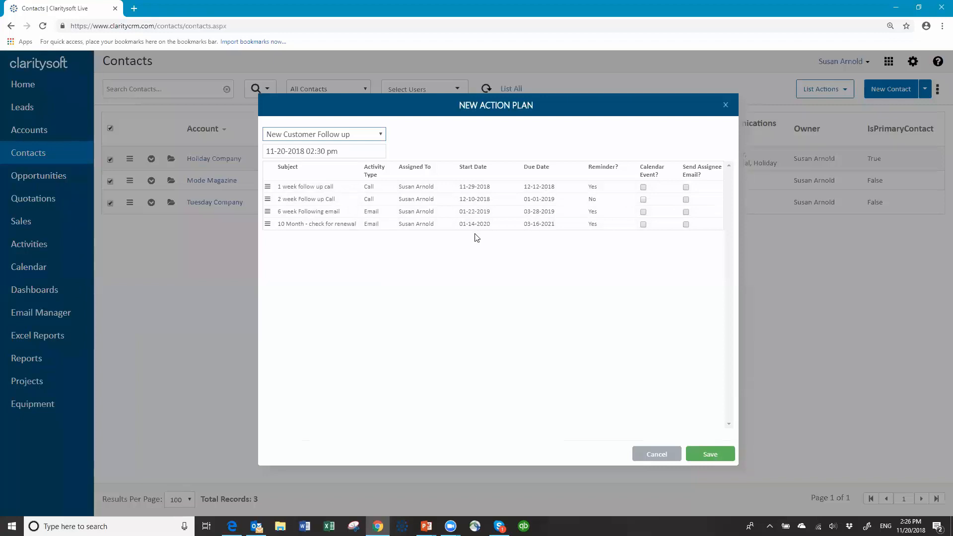
{"action": "left_click", "coordinate": [362, 153]}
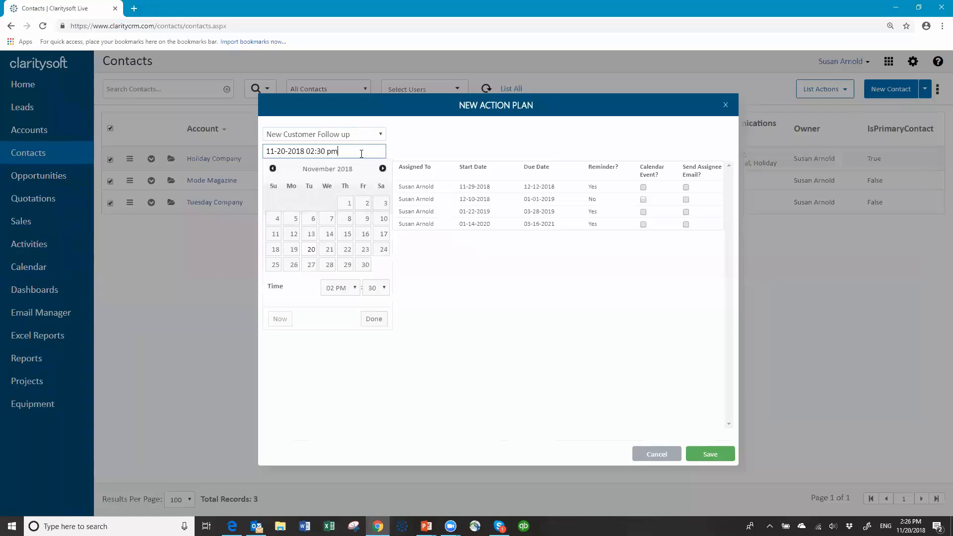
{"action": "left_click", "coordinate": [295, 266]}
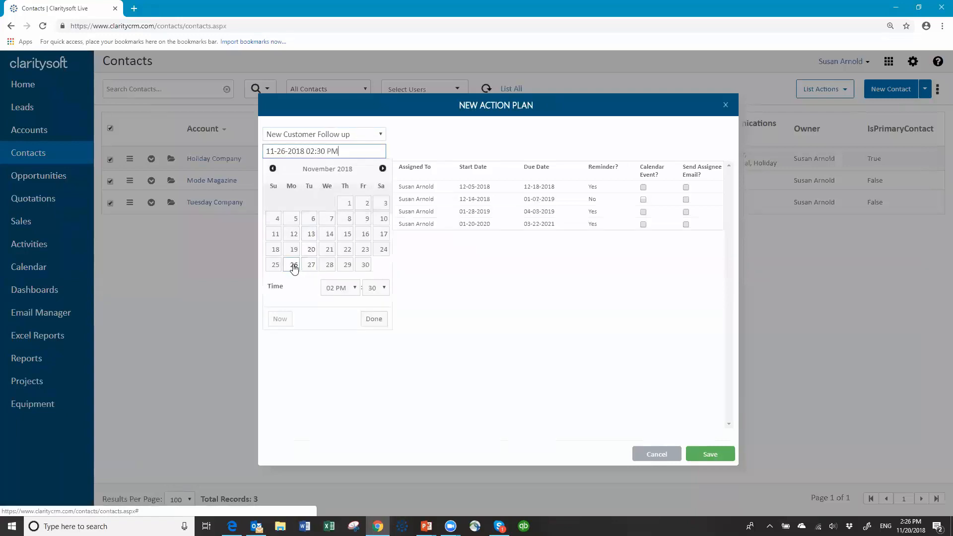
{"action": "left_click", "coordinate": [378, 323]}
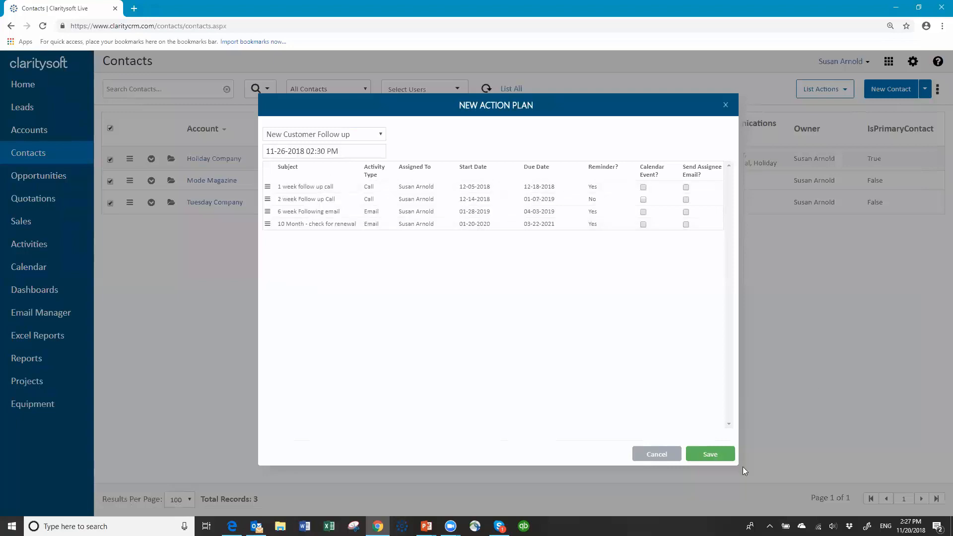
{"action": "left_click", "coordinate": [716, 457]}
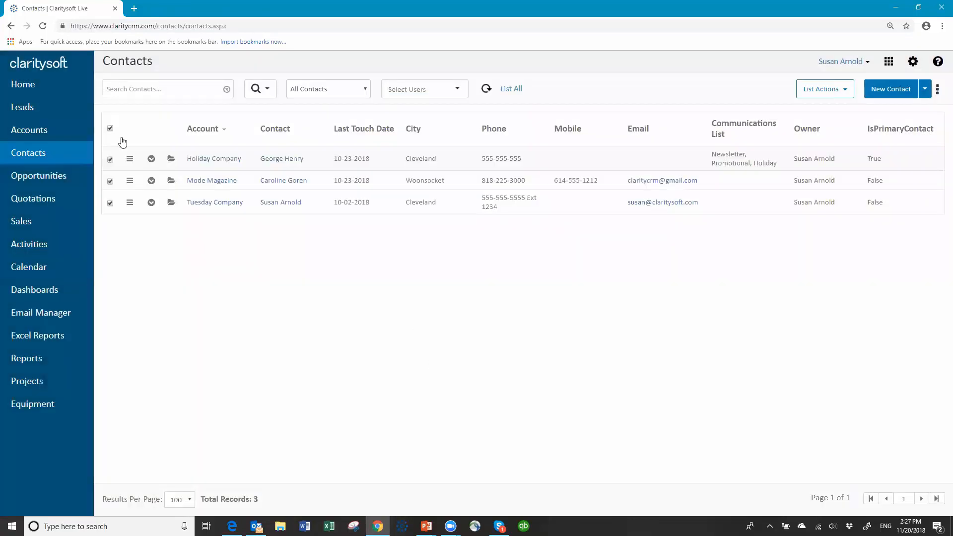
- Check the open activities of Holiday Company and Mode Magazine, then deselect all and list all 386 contacts
{"action": "left_click", "coordinate": [151, 160]}
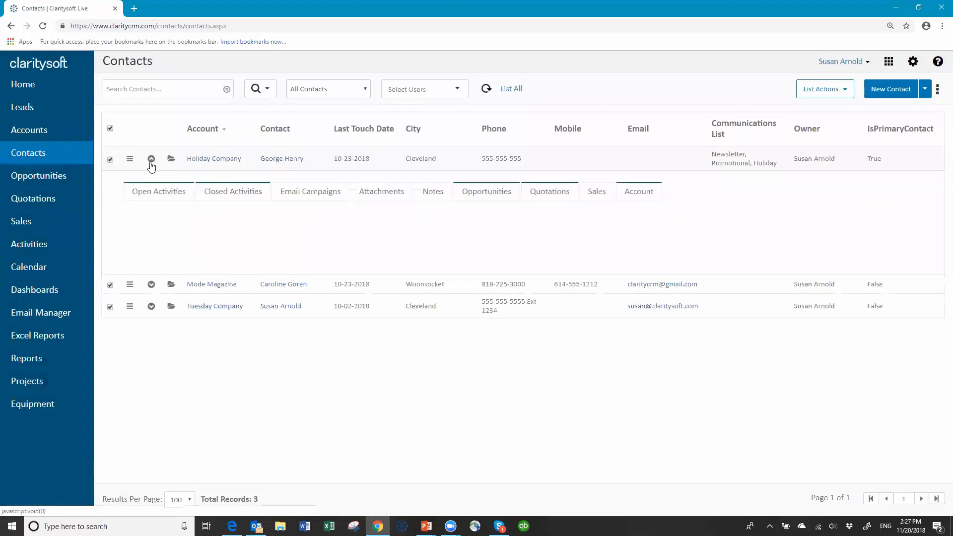
{"action": "left_click", "coordinate": [140, 193]}
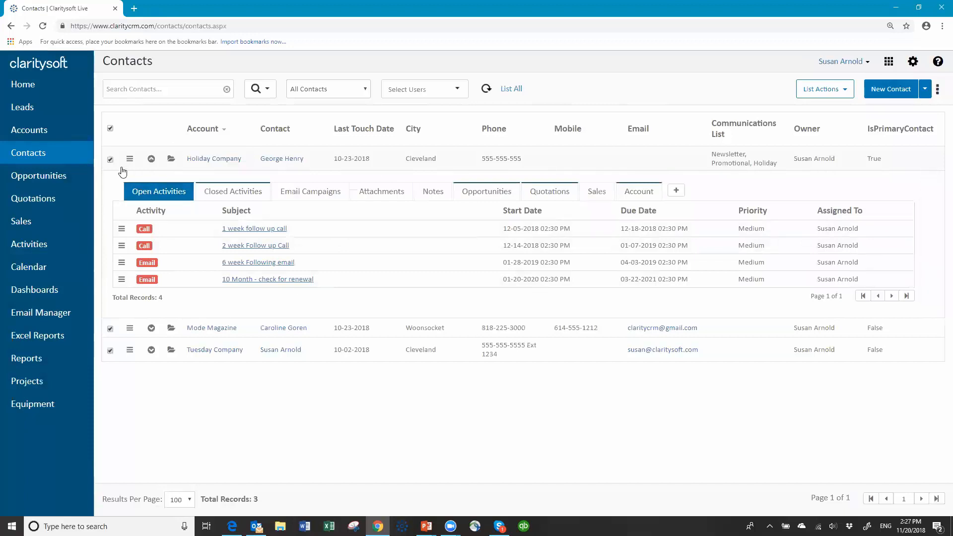
{"action": "left_click", "coordinate": [152, 159]}
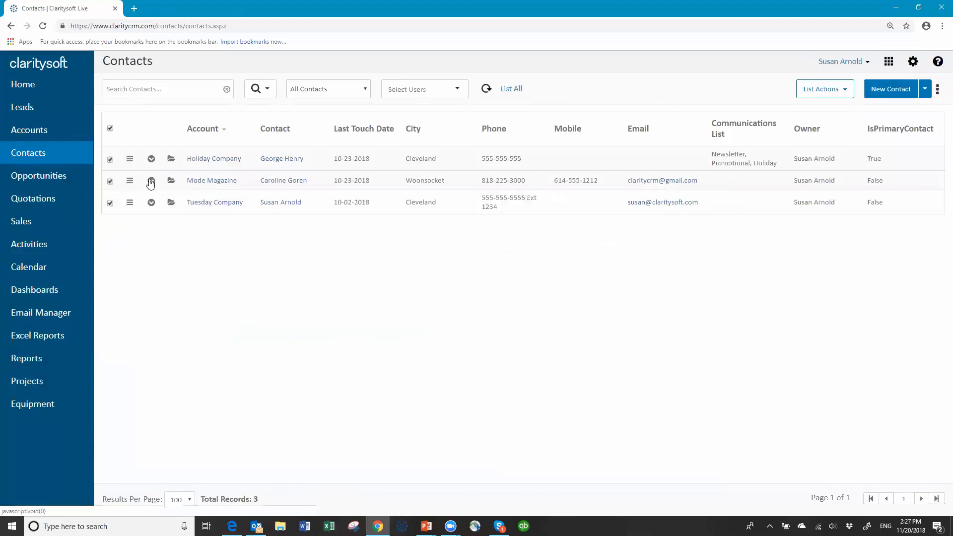
{"action": "left_click", "coordinate": [152, 181]}
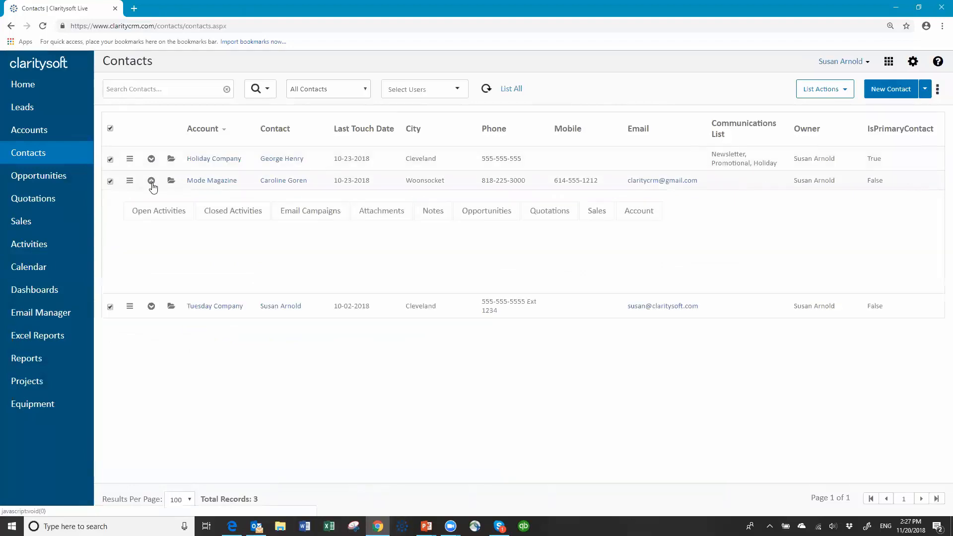
{"action": "left_click", "coordinate": [159, 217]}
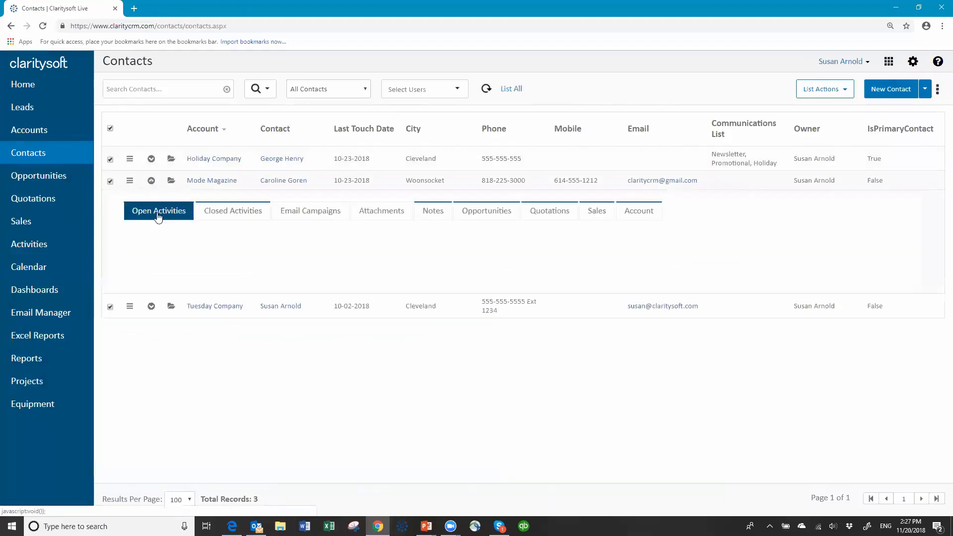
{"action": "left_click", "coordinate": [152, 181]}
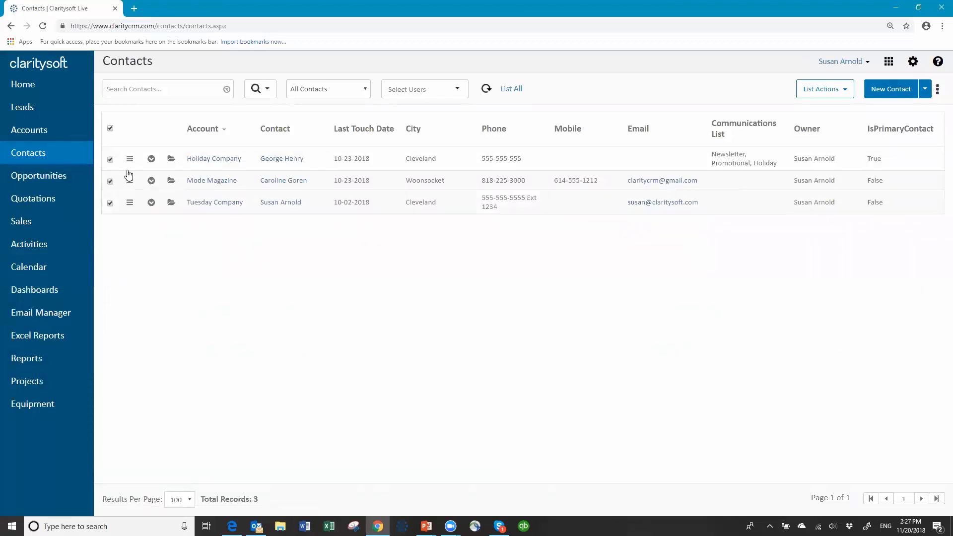
{"action": "left_click", "coordinate": [110, 129]}
{"action": "left_click", "coordinate": [510, 89]}
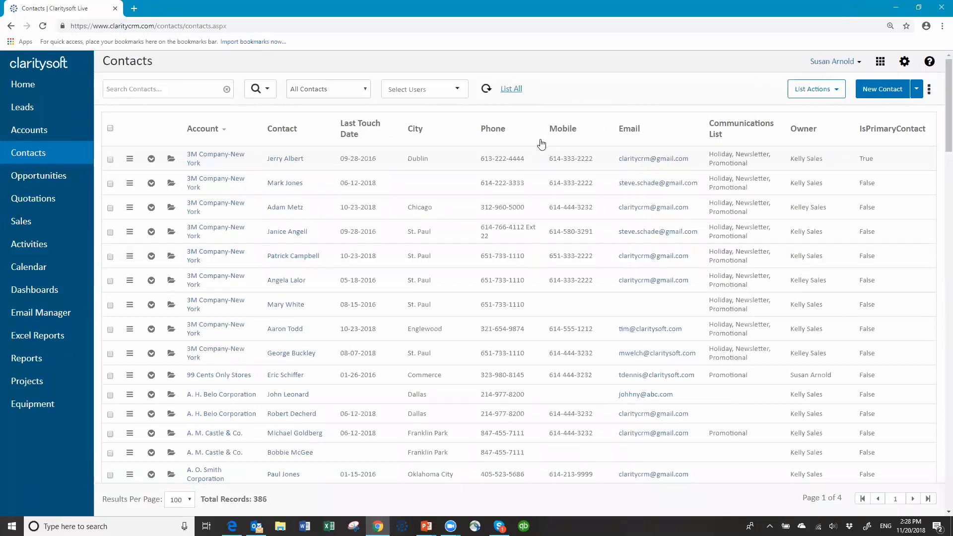
- Go to the Opportunities list (206 records, $8,999,896.25) and scroll through its stages
{"action": "left_click", "coordinate": [38, 180]}
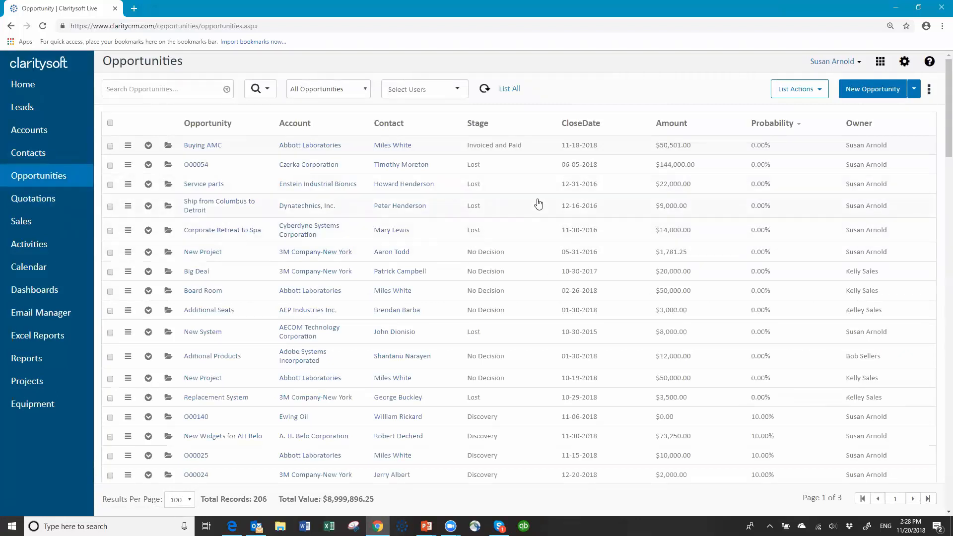
{"action": "scroll", "coordinate": [537, 169], "scroll_direction": "down", "scroll_amount": 7}
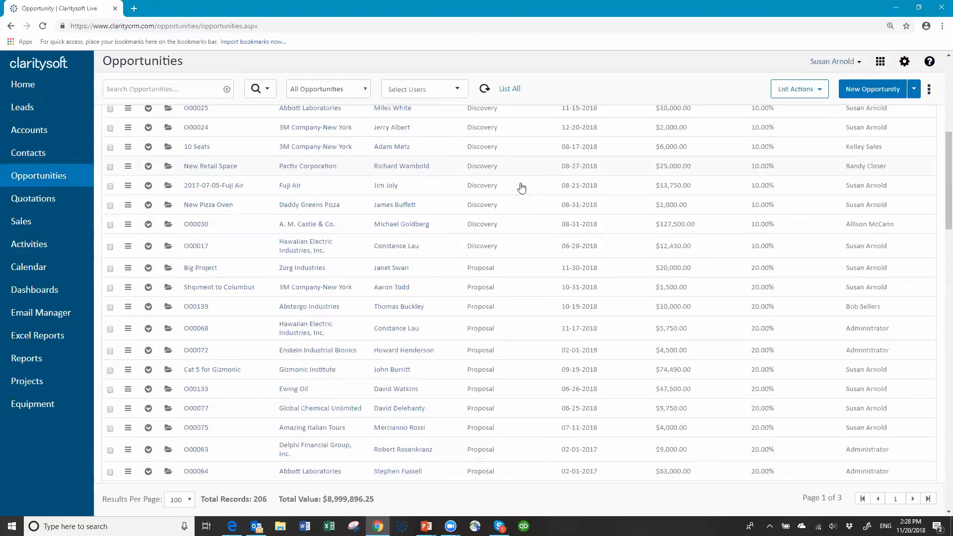
{"action": "scroll", "coordinate": [515, 196], "scroll_direction": "down", "scroll_amount": 2}
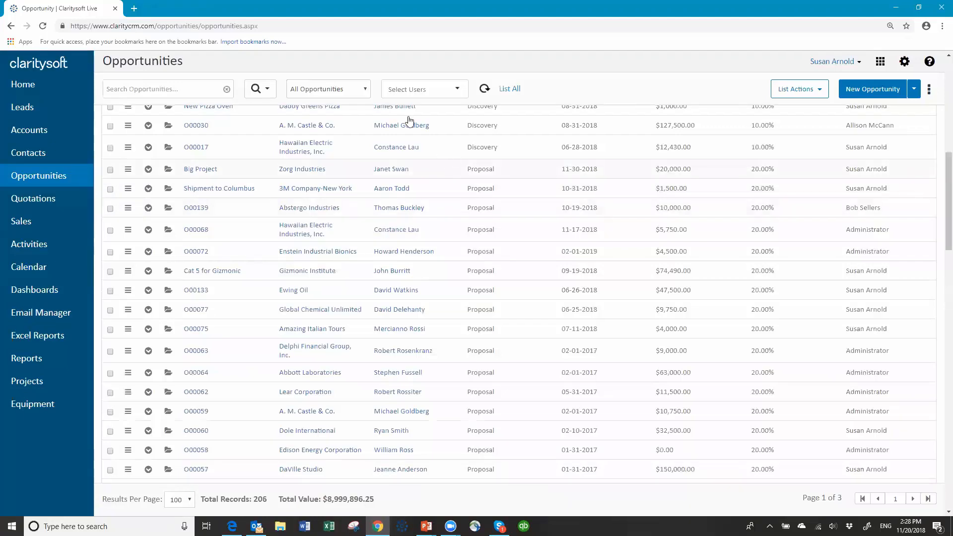
{"action": "scroll", "coordinate": [398, 114], "scroll_direction": "up", "scroll_amount": 6}
- Filter opportunities to Active for This Month and open Buying AMC for editing
{"action": "left_click", "coordinate": [366, 92]}
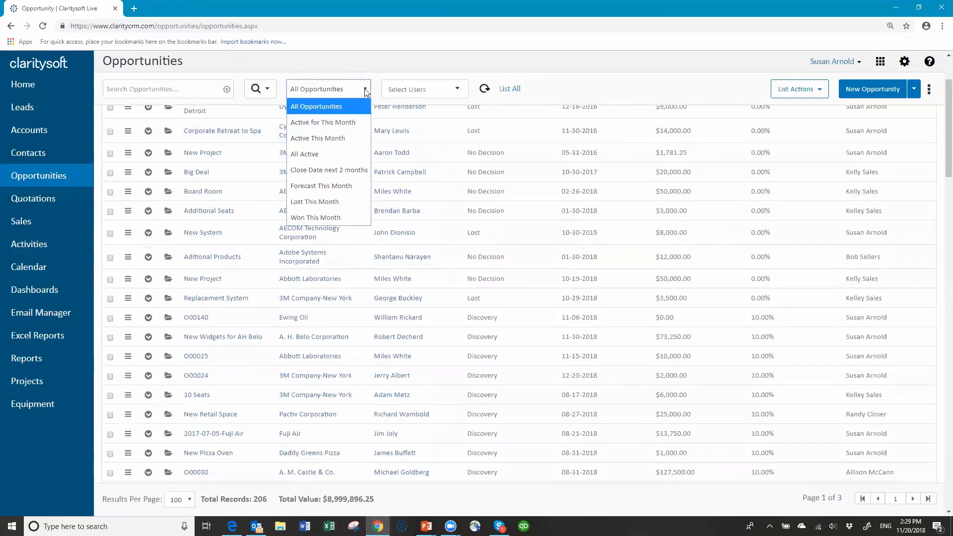
{"action": "left_click", "coordinate": [346, 123]}
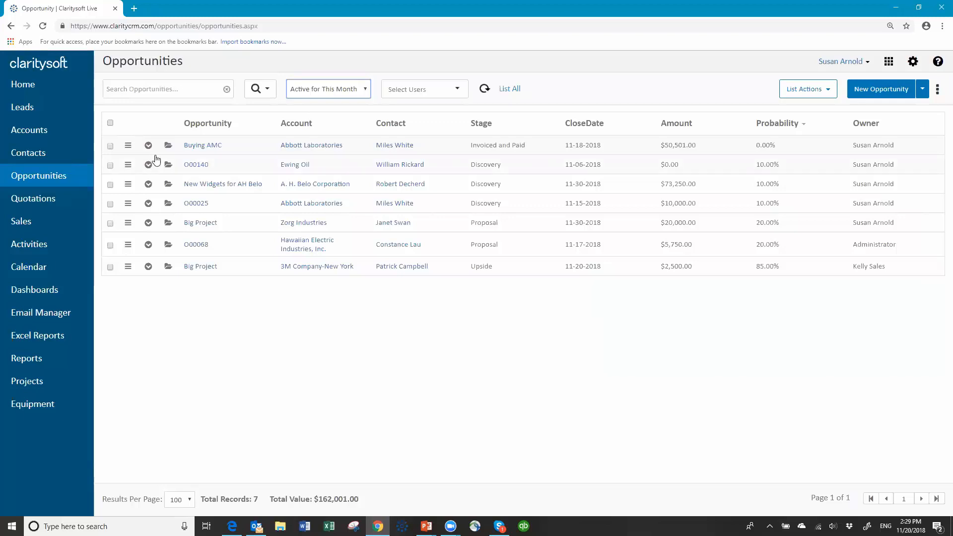
{"action": "left_click", "coordinate": [167, 147]}
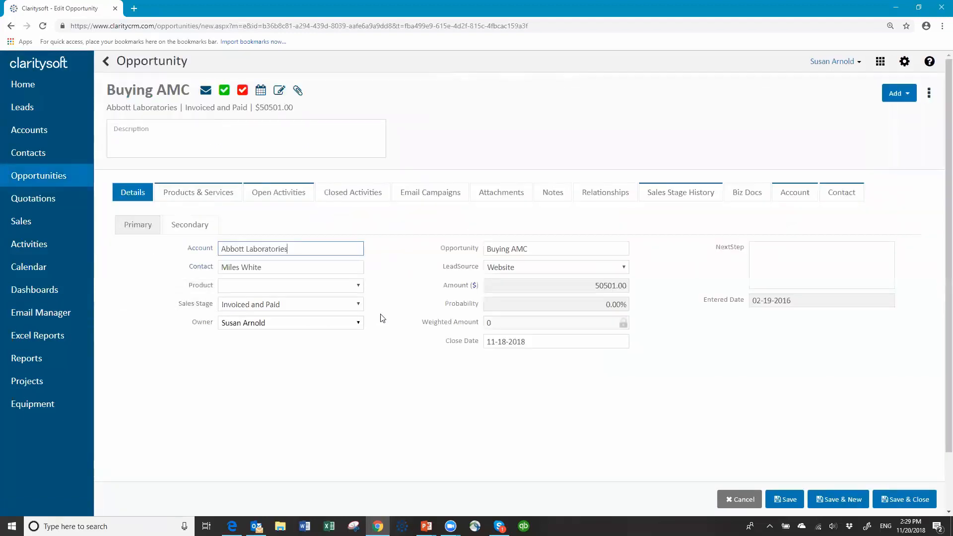
- Browse Buying AMC's sales stage options, cancel without saving, and open Settings
{"action": "left_click", "coordinate": [358, 305]}
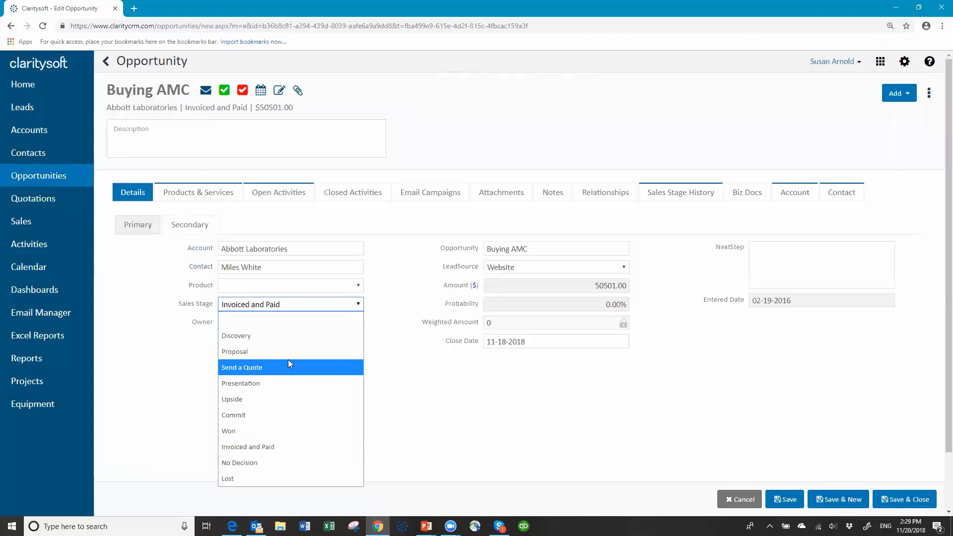
{"action": "key", "text": "Up"}
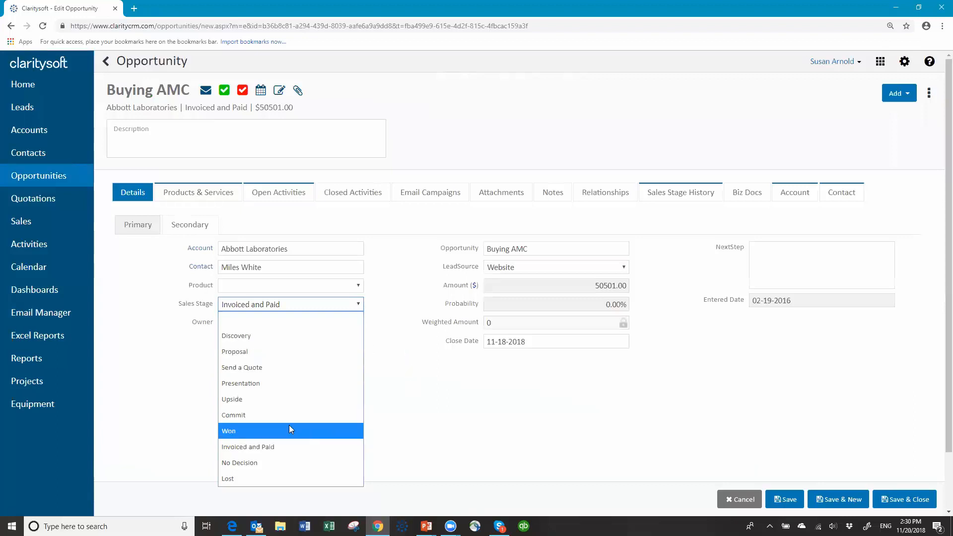
{"action": "left_click", "coordinate": [496, 382]}
{"action": "left_click", "coordinate": [749, 500]}
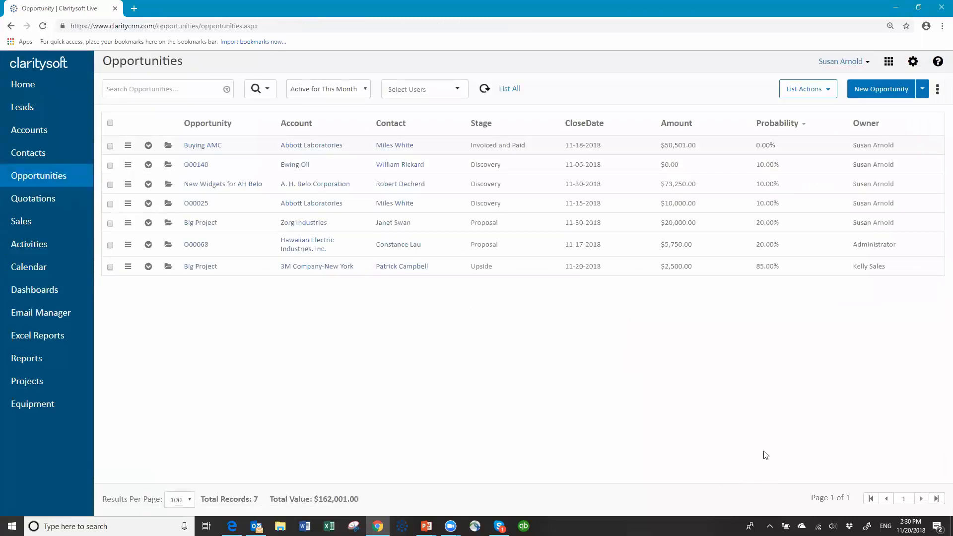
{"action": "left_click", "coordinate": [912, 62]}
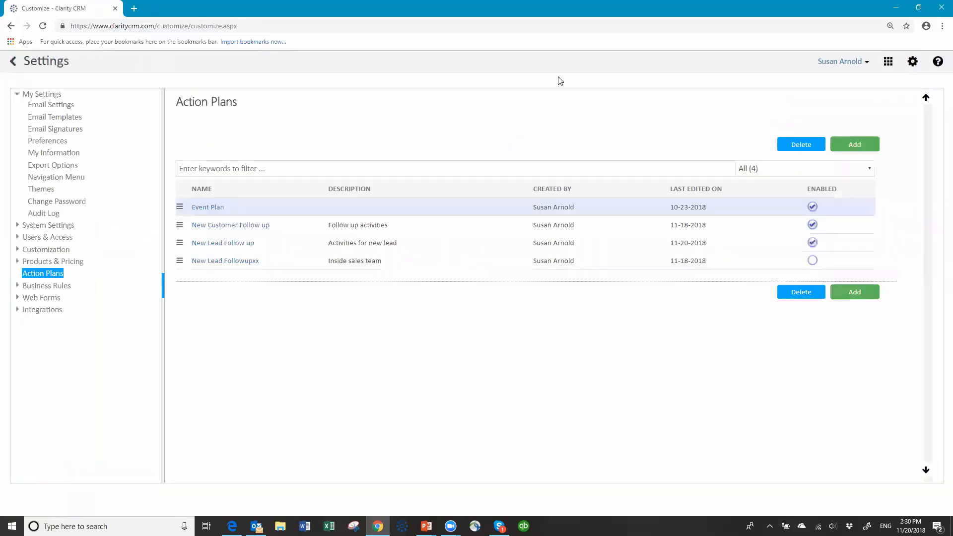
- Go to Business Rules > Templates in Settings and start a new blank template
{"action": "left_click", "coordinate": [42, 291]}
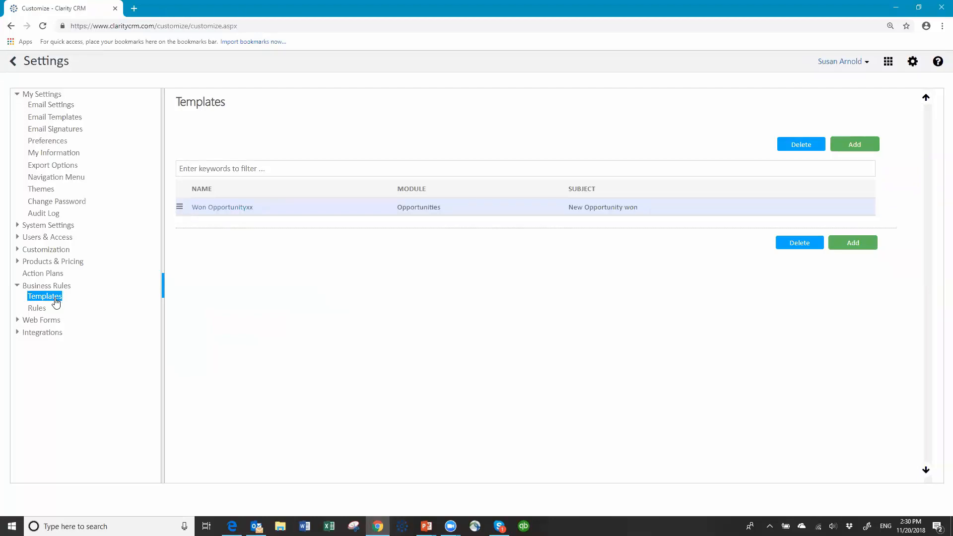
{"action": "left_click", "coordinate": [43, 311]}
{"action": "left_click", "coordinate": [52, 301]}
{"action": "left_click", "coordinate": [860, 148]}
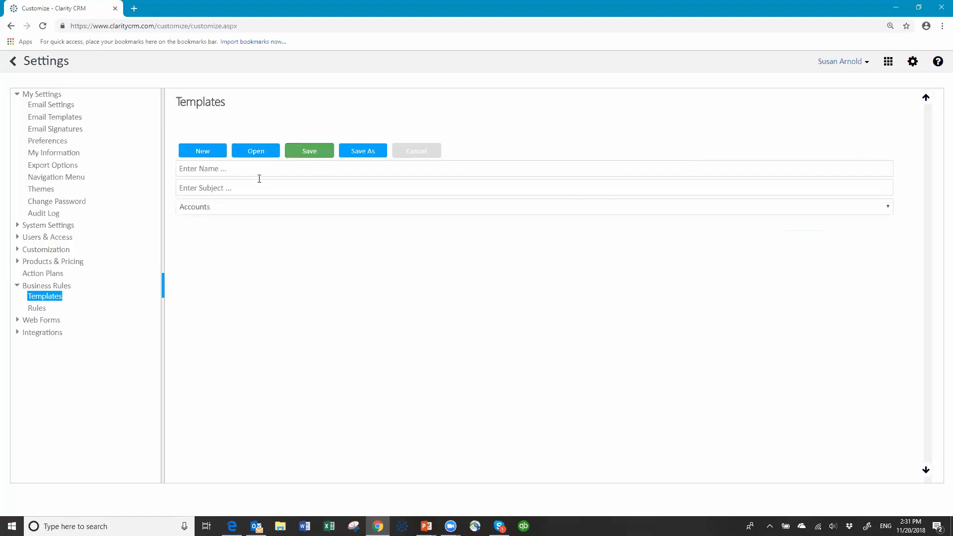
- Name the template 'Won Opportunity Ready for Invoicing'
{"action": "left_click", "coordinate": [248, 171]}
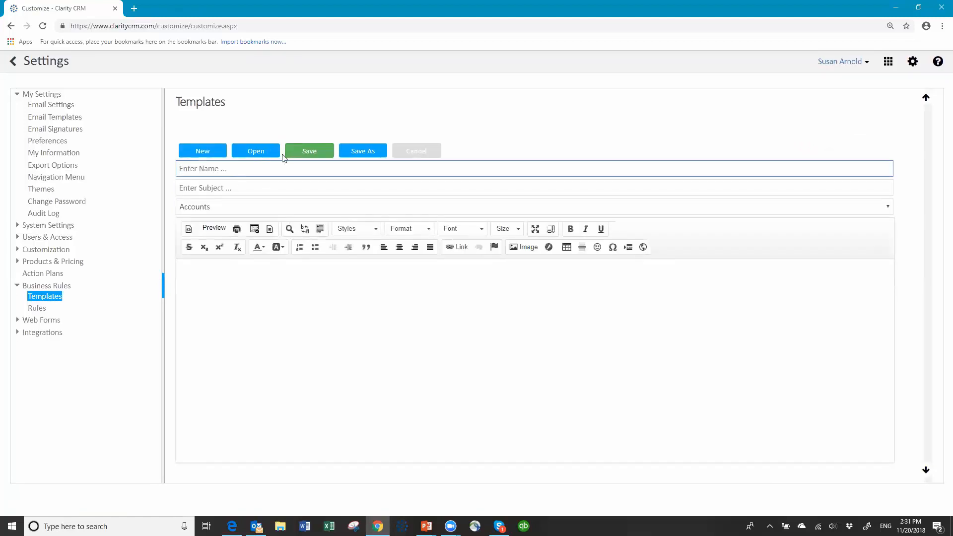
{"action": "type", "text": "Won Opportunity Ready for Invoicing"}
- Set the subject to 'New Won Opportunity ready for Invoicing' and the module to Opportunities
{"action": "left_click", "coordinate": [244, 188]}
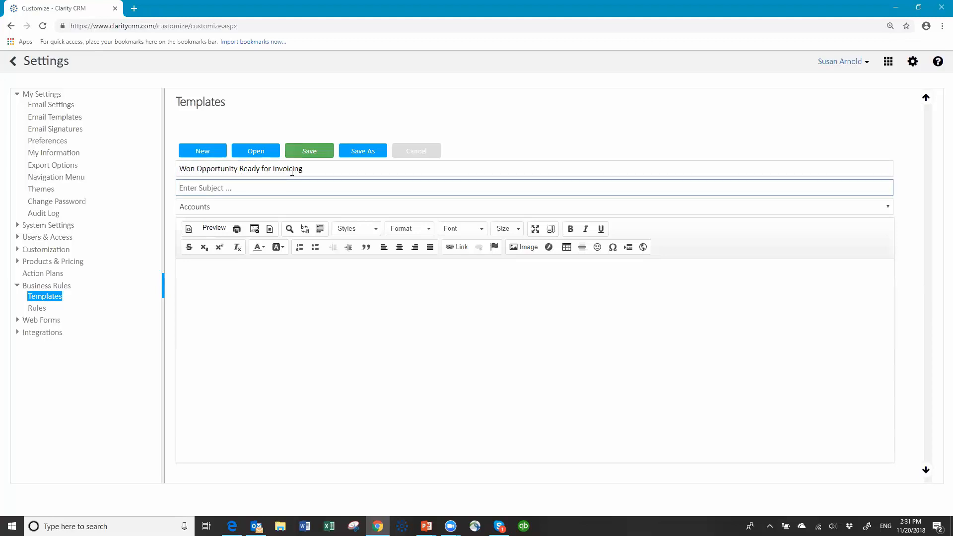
{"action": "type", "text": "New Won Opportunity ready for Invoicing"}
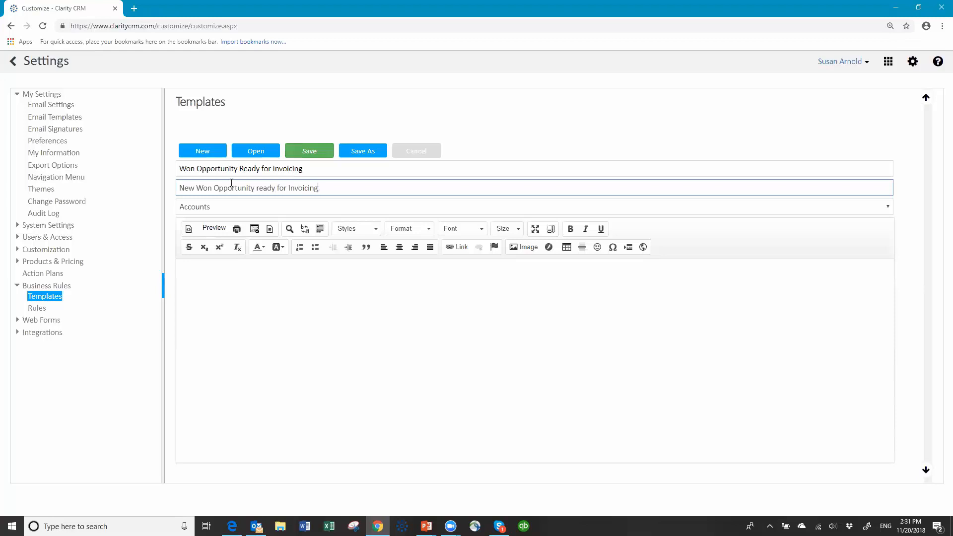
{"action": "left_click", "coordinate": [213, 208]}
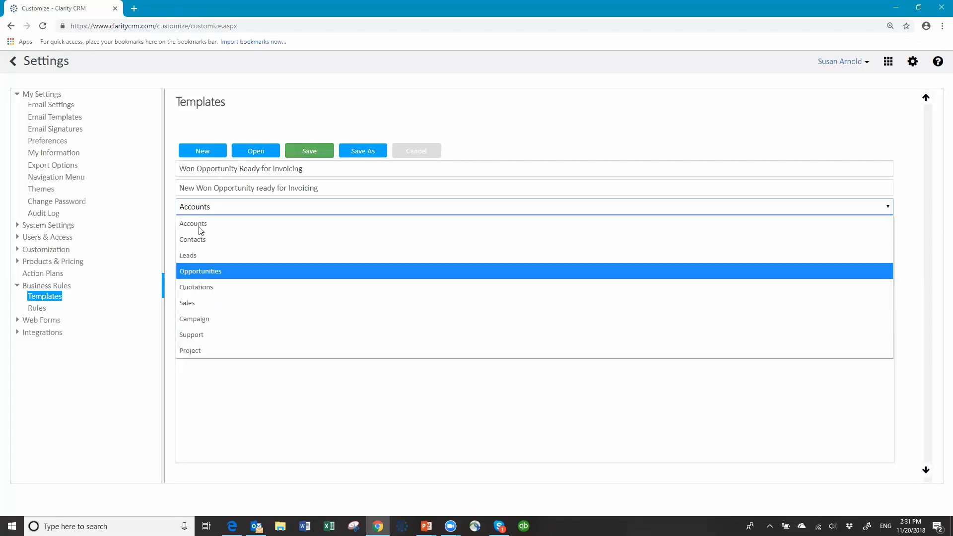
{"action": "left_click", "coordinate": [215, 271]}
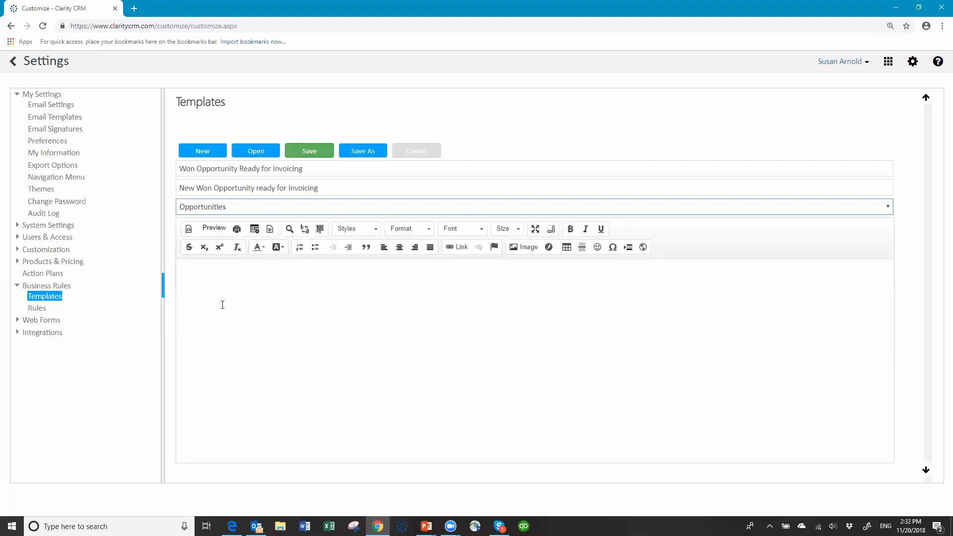
- Write the body 'Hello Billing Department' and 'We have won a new opportunity the is ready for your to invoice. Account:'
{"action": "left_click", "coordinate": [214, 277]}
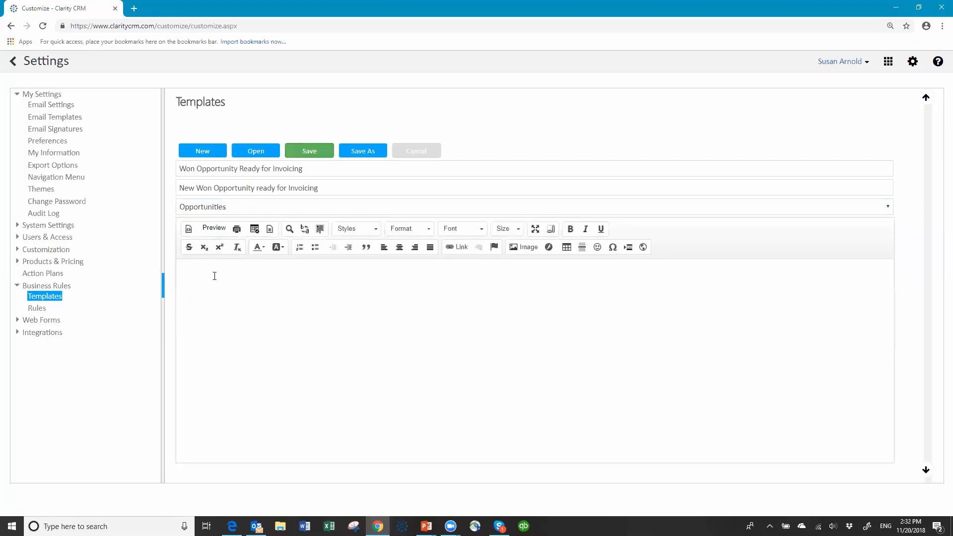
{"action": "type", "text": "Hello"}
{"action": "type", "text": " Billing"}
{"action": "type", "text": " Departm"}
{"action": "type", "text": "en"}
{"action": "type", "text": "We have won"}
{"action": "type", "text": " a new "}
{"action": "type", "text": "op"}
{"action": "type", "text": "porutnity"}
{"action": "key", "text": "BackSpace"}
{"action": "key", "text": "BackSpace"}
{"action": "key", "text": "BackSpace"}
{"action": "key", "text": "BackSpace"}
{"action": "key", "text": "BackSpace"}
{"action": "key", "text": "BackSpace"}
{"action": "type", "text": "tunity the is ready "}
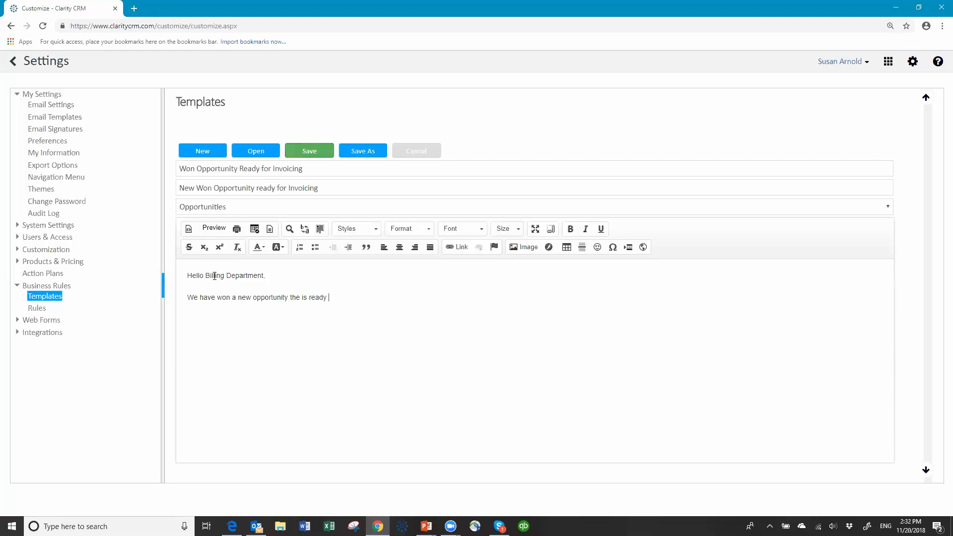
{"action": "type", "text": "for your to invoi"}
{"action": "type", "text": "ce. "}
{"action": "type", "text": "Account"}
{"action": "type", "text": ":"}
- Insert the Account merge field, then a 'Contact:' label with the Contact merge field
{"action": "left_click", "coordinate": [254, 229]}
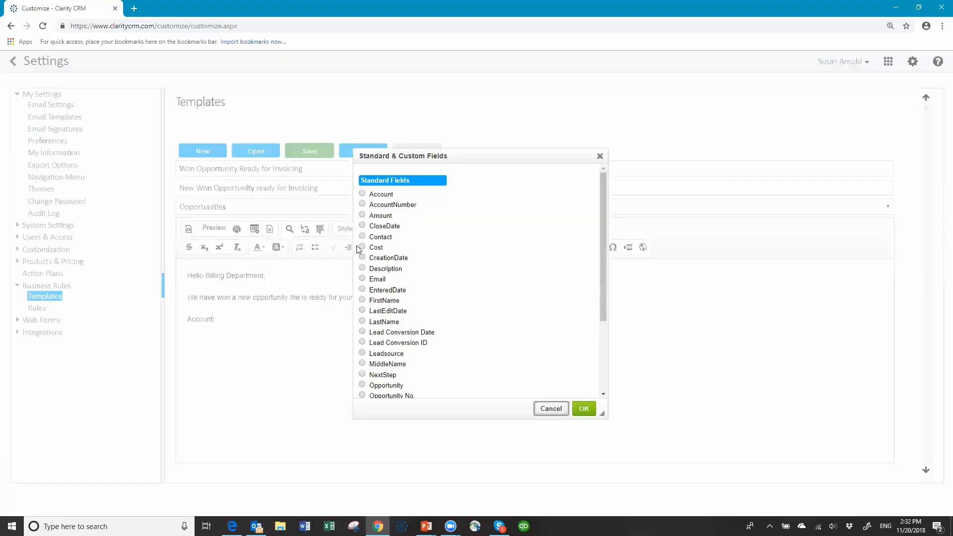
{"action": "left_click", "coordinate": [362, 193]}
{"action": "left_click", "coordinate": [582, 410]}
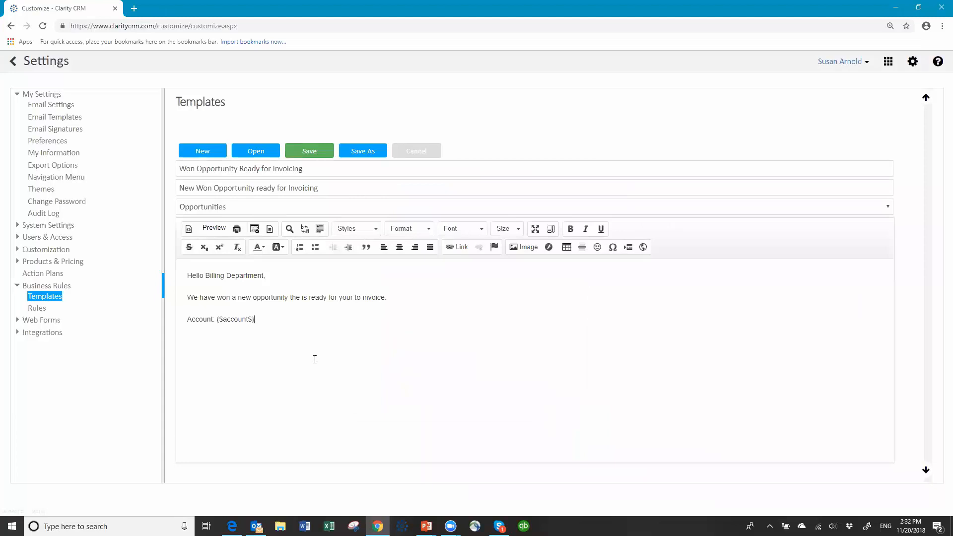
{"action": "type", "text": "Contact:"}
{"action": "left_click", "coordinate": [256, 229]}
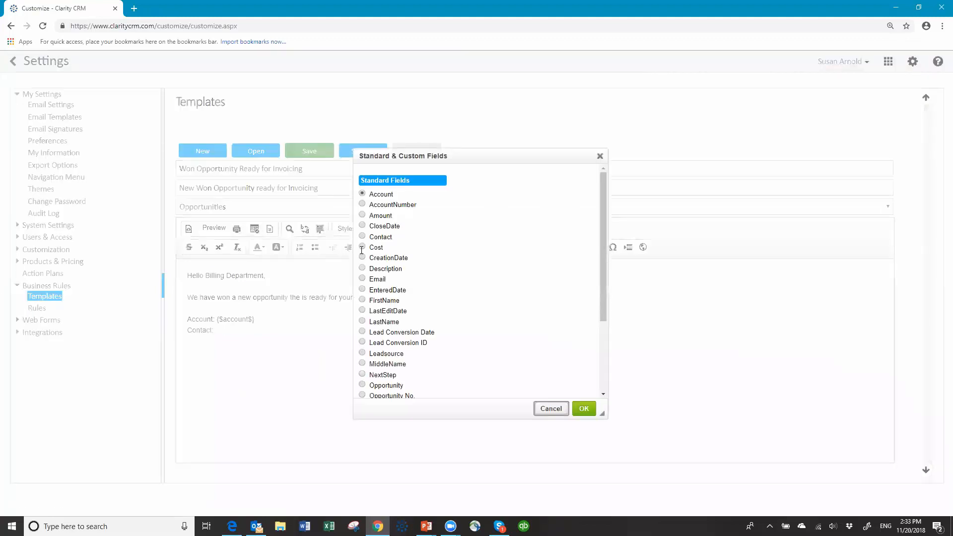
{"action": "left_click", "coordinate": [366, 235]}
{"action": "left_click", "coordinate": [584, 409]}
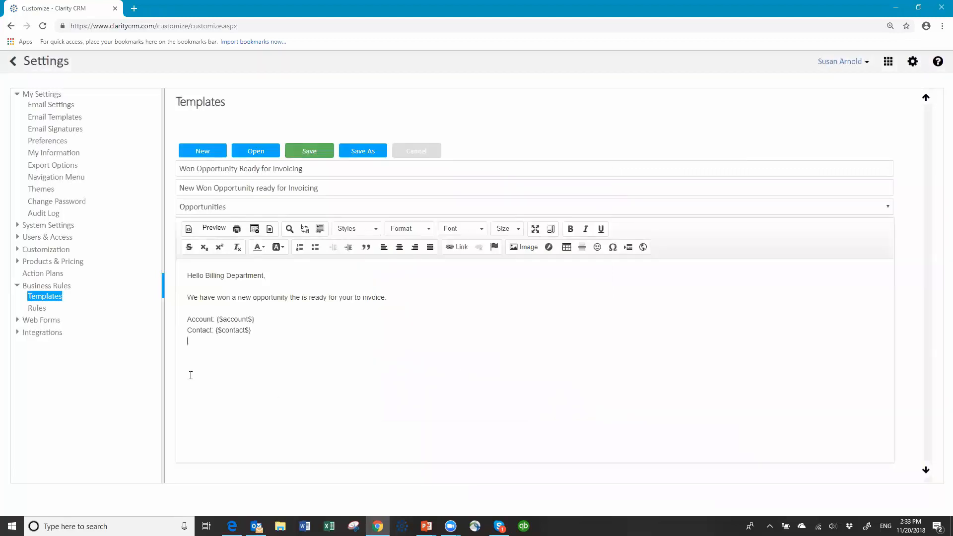
- Add 'Opportunity:' and 'Owner' lines with the Opportunity and Owner merge fields
{"action": "key", "text": "Return"}
{"action": "type", "text": "Opportunity:"}
{"action": "left_click", "coordinate": [254, 229]}
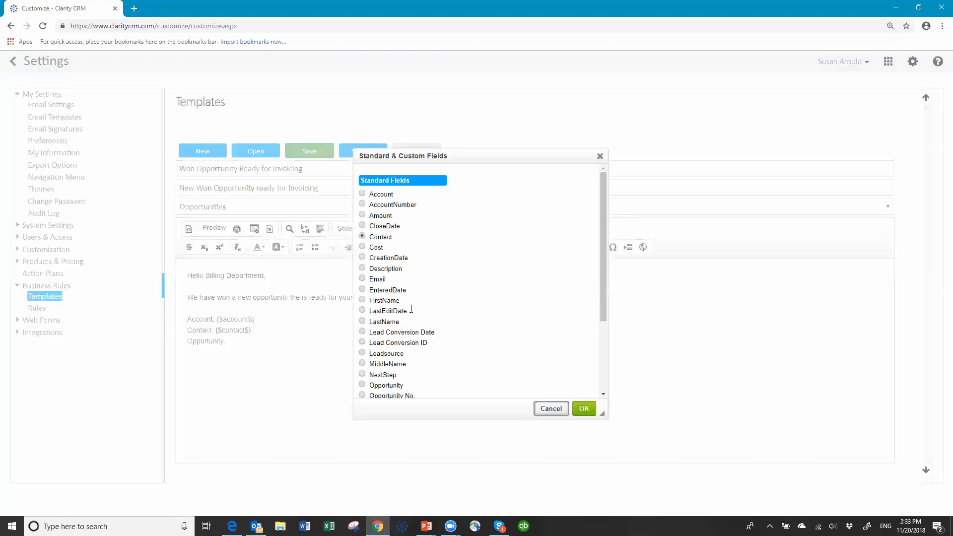
{"action": "scroll", "coordinate": [367, 370], "scroll_direction": "down", "scroll_amount": 1}
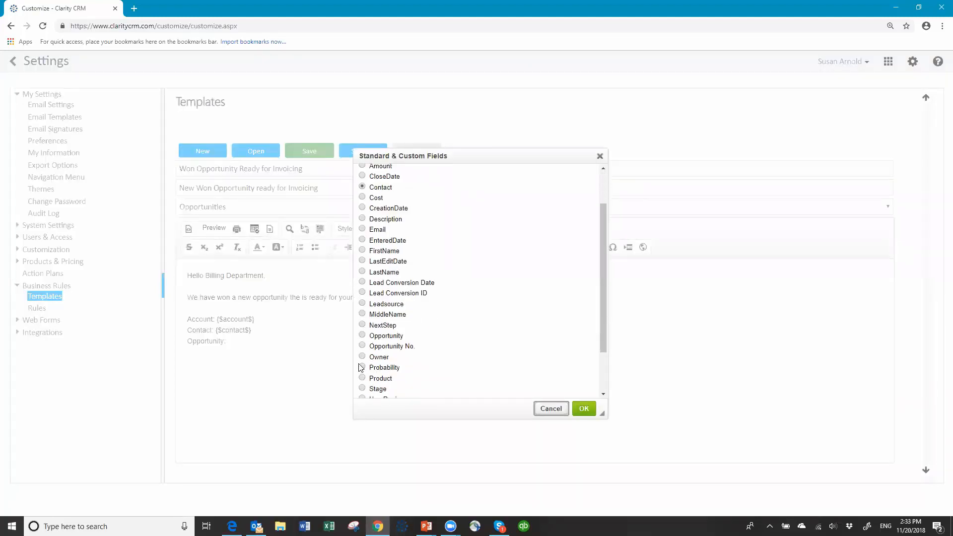
{"action": "left_click", "coordinate": [363, 336]}
{"action": "left_click", "coordinate": [584, 409]}
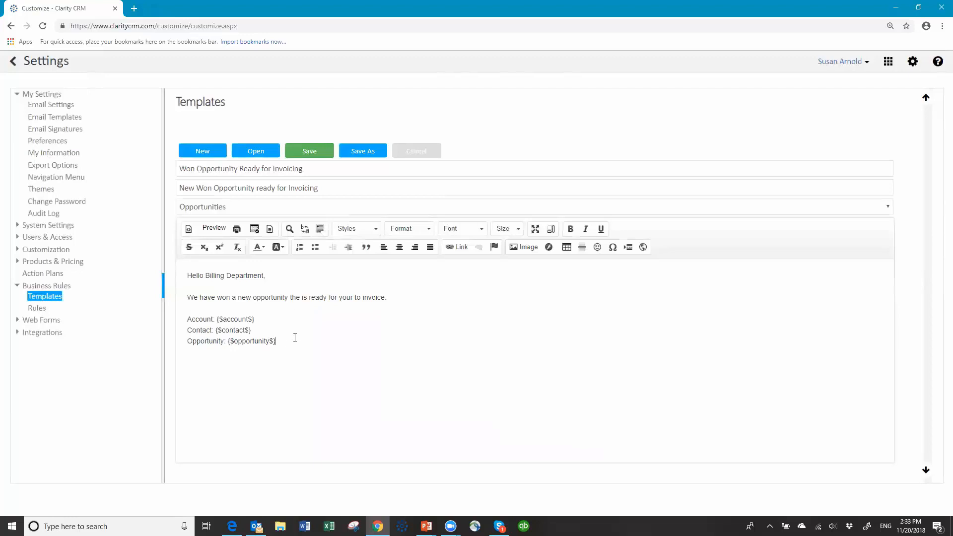
{"action": "key", "text": "Return"}
{"action": "type", "text": "Owner"}
{"action": "left_click", "coordinate": [257, 231]}
{"action": "left_click", "coordinate": [363, 357]}
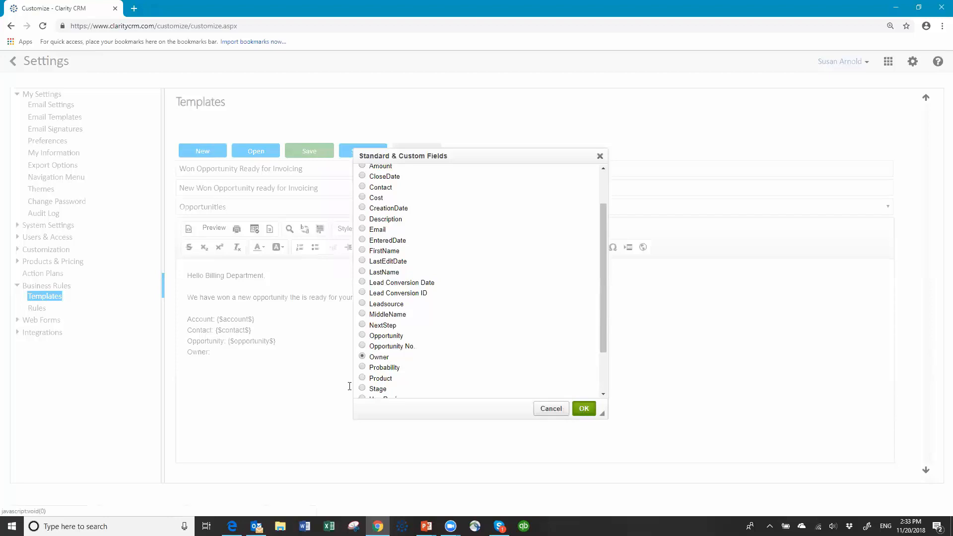
{"action": "key", "text": "Return"}
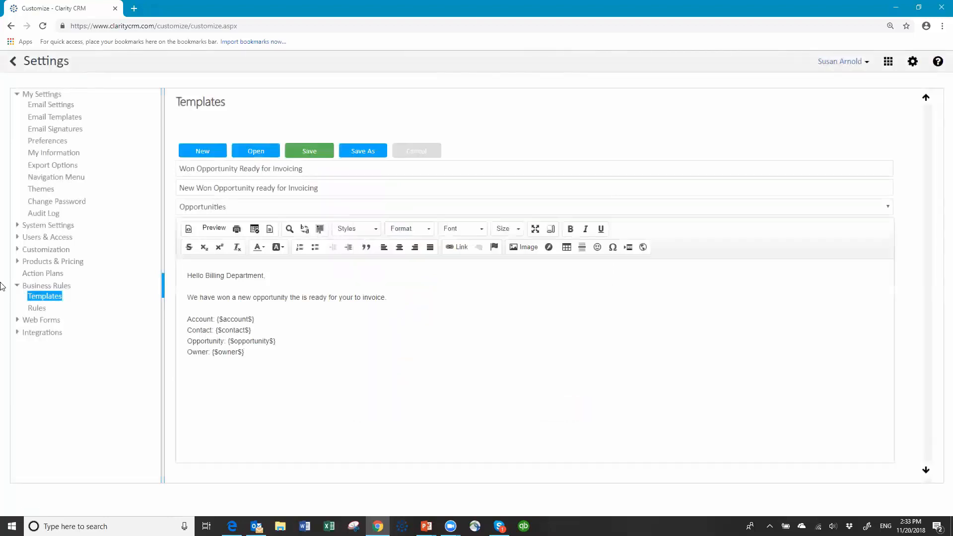
- Add 'Close Date' and 'Amount:' labels with the CloseDate and Amount merge fields
{"action": "type", "text": "Cli"}
{"action": "type", "text": "ose Date:"}
{"action": "left_click", "coordinate": [251, 231]}
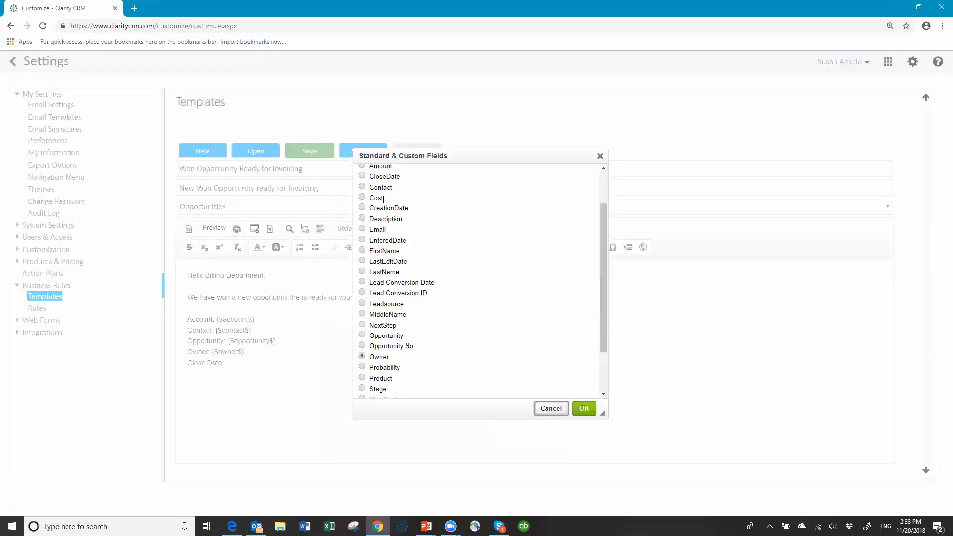
{"action": "left_click", "coordinate": [363, 176]}
{"action": "left_click", "coordinate": [584, 408]}
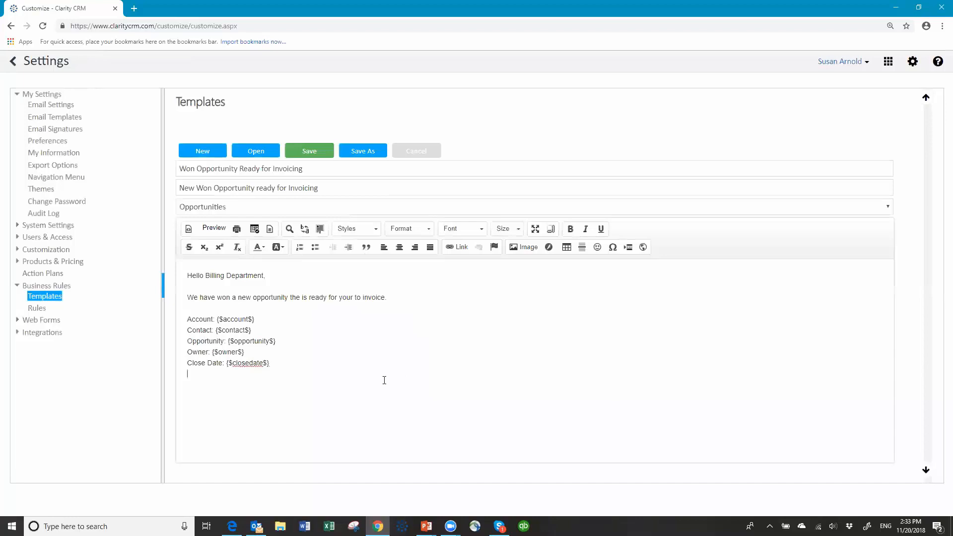
{"action": "type", "text": "Amount:"}
{"action": "left_click", "coordinate": [255, 230]}
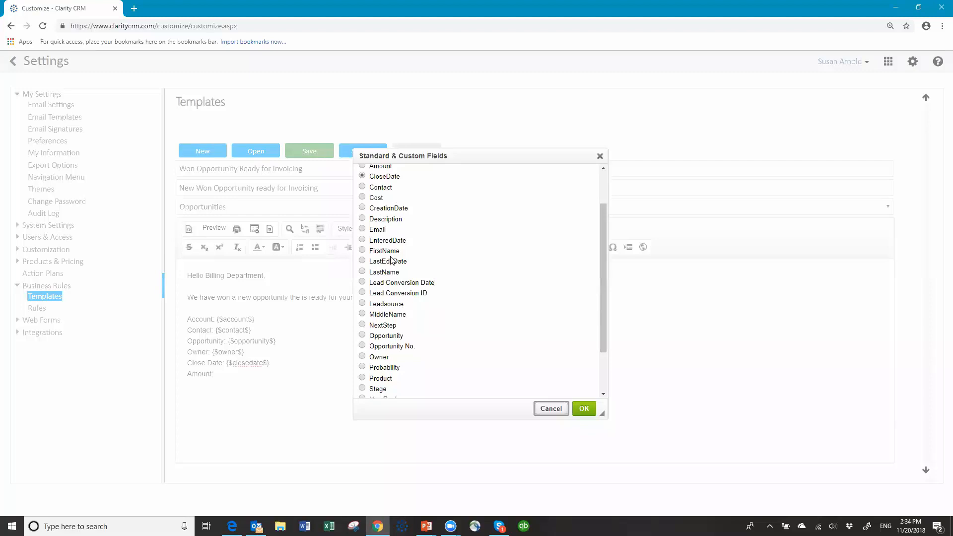
{"action": "scroll", "coordinate": [398, 204], "scroll_direction": "up", "scroll_amount": 1}
{"action": "scroll", "coordinate": [398, 204], "scroll_direction": "up", "scroll_amount": 2}
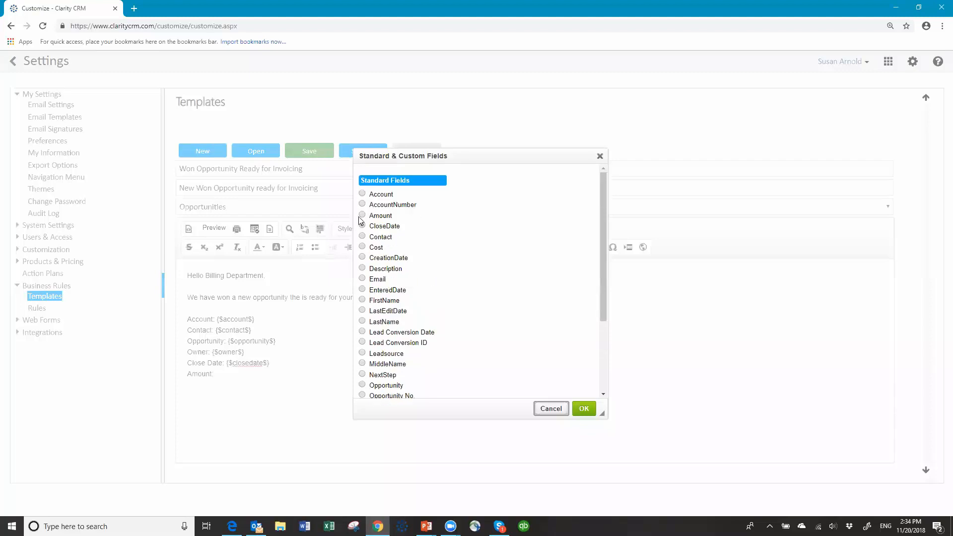
{"action": "left_click", "coordinate": [363, 215]}
{"action": "left_click", "coordinate": [584, 409]}
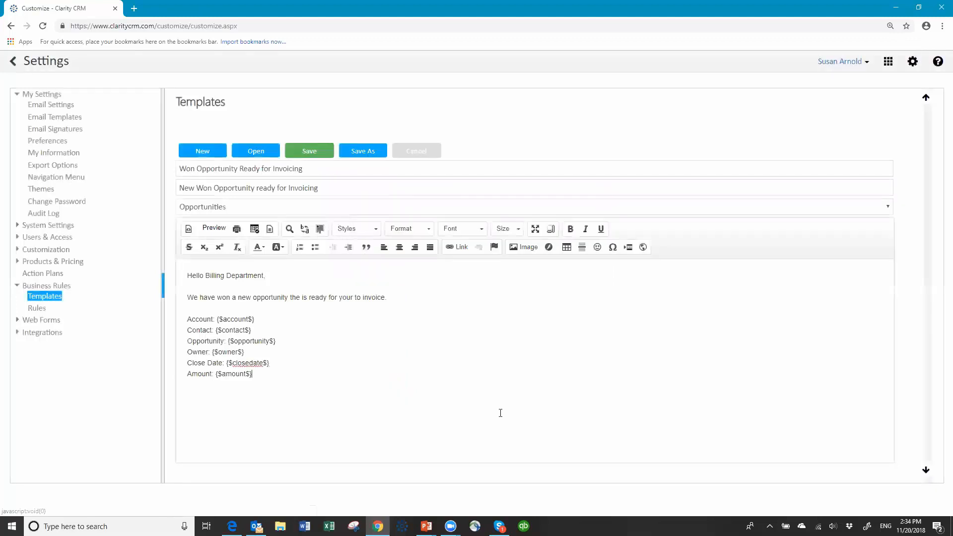
- Add the sign-off 'Sincerely, Your sales team' on a new line and save the template
{"action": "key", "text": "Return"}
{"action": "key", "text": "Return"}
{"action": "type", "text": "Sincerely, "}
{"action": "type", "text": "Your sales"}
{"action": "type", "text": " team"}
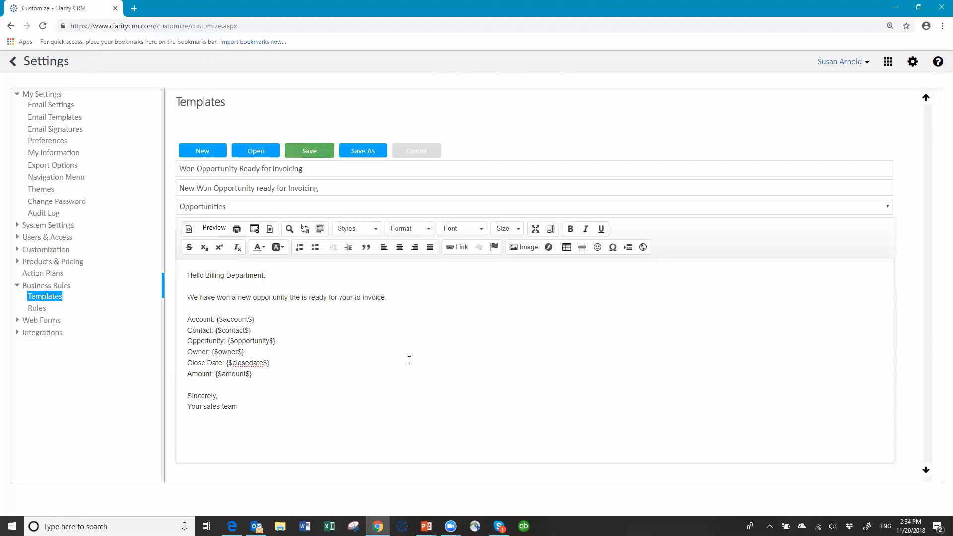
{"action": "left_click", "coordinate": [309, 151]}
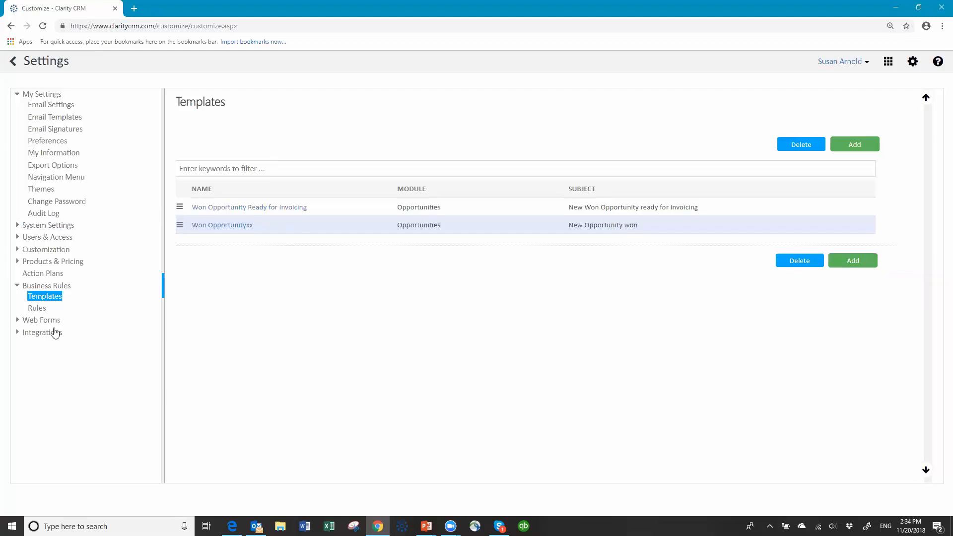
- Create rule 'Won Opportunity Ready for Invoicing' with Send Email action on the Opportunities module
{"action": "left_click", "coordinate": [38, 309]}
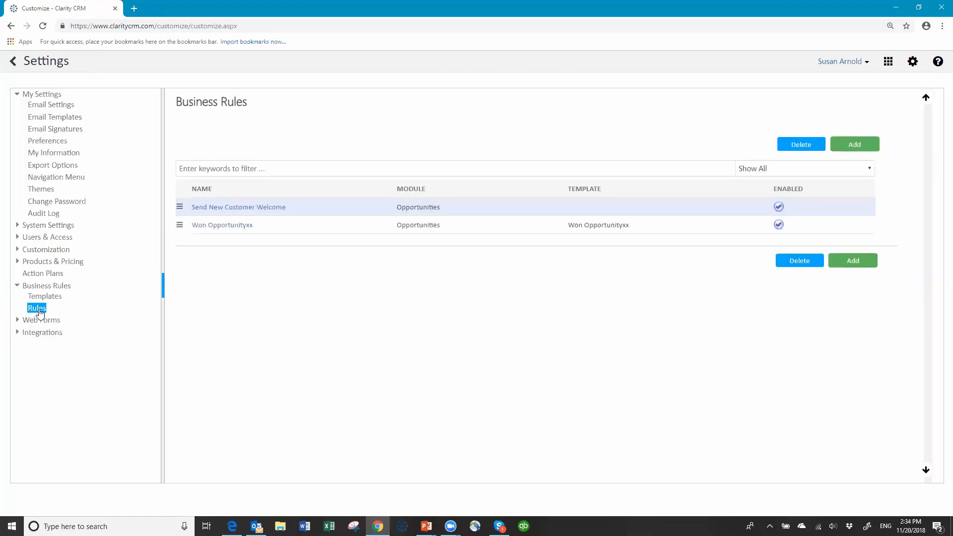
{"action": "left_click", "coordinate": [853, 145]}
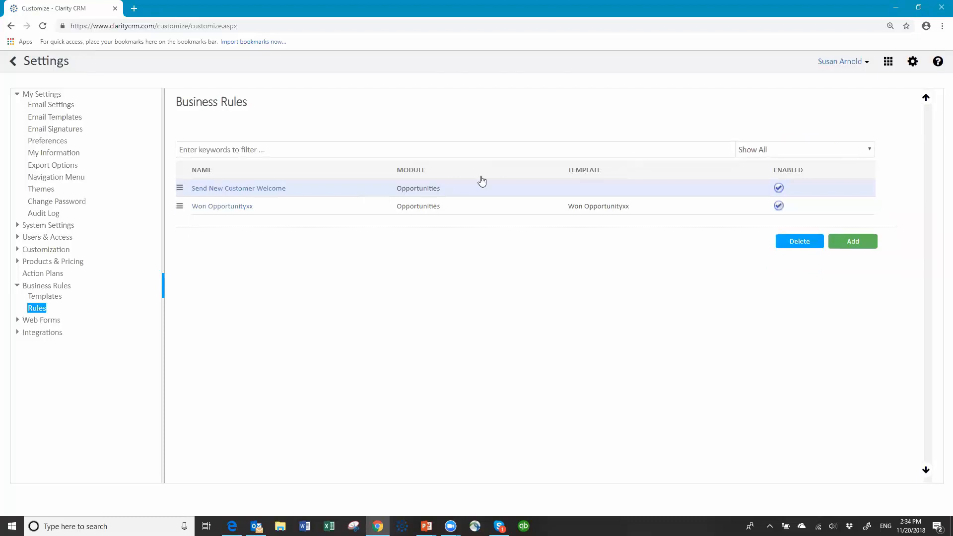
{"action": "left_click", "coordinate": [280, 149]}
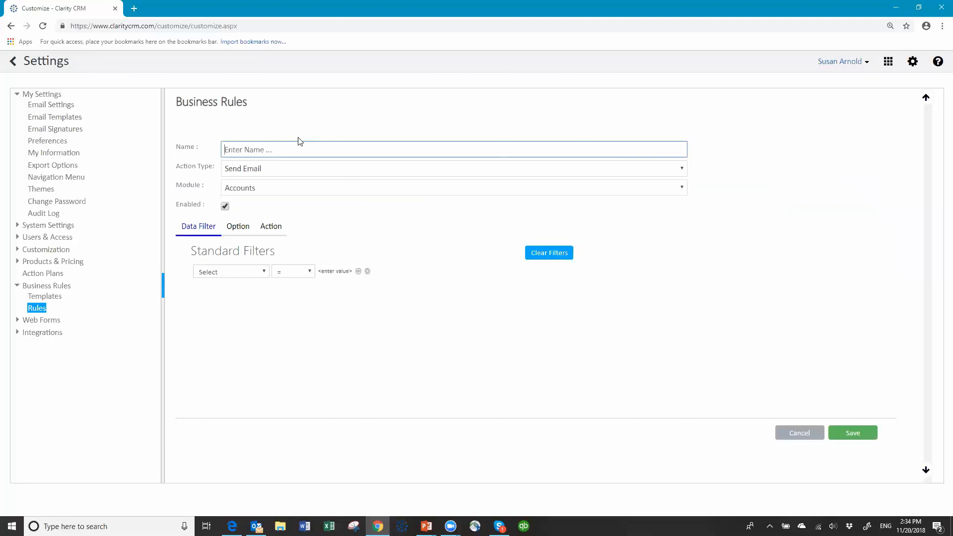
{"action": "type", "text": "Won Opportunity Ready for Invoicing"}
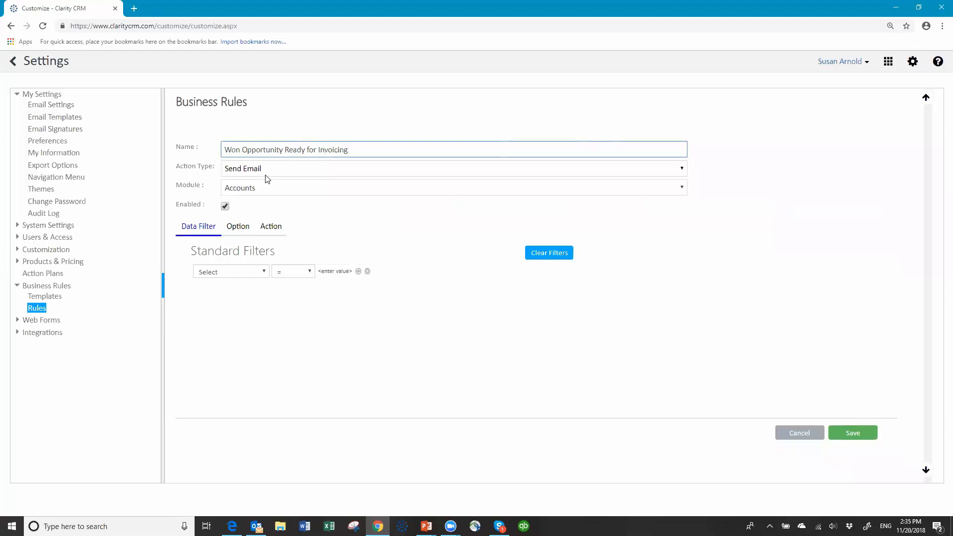
{"action": "left_click", "coordinate": [286, 175]}
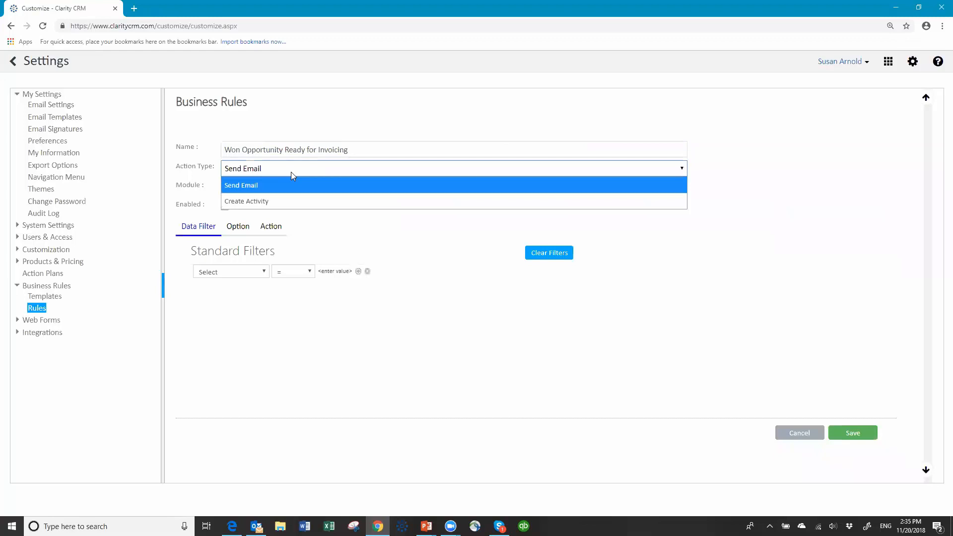
{"action": "left_click", "coordinate": [255, 188]}
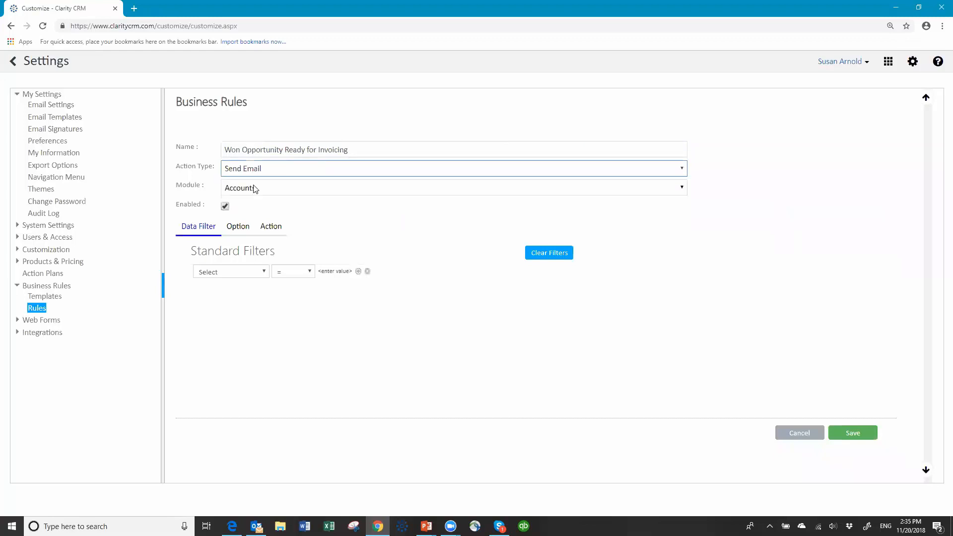
{"action": "left_click", "coordinate": [279, 191]}
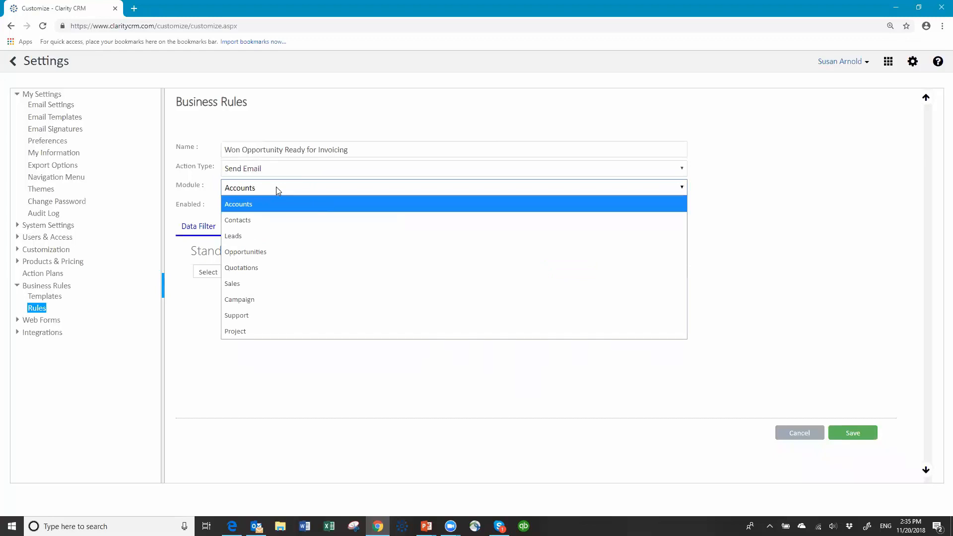
{"action": "left_click", "coordinate": [255, 251]}
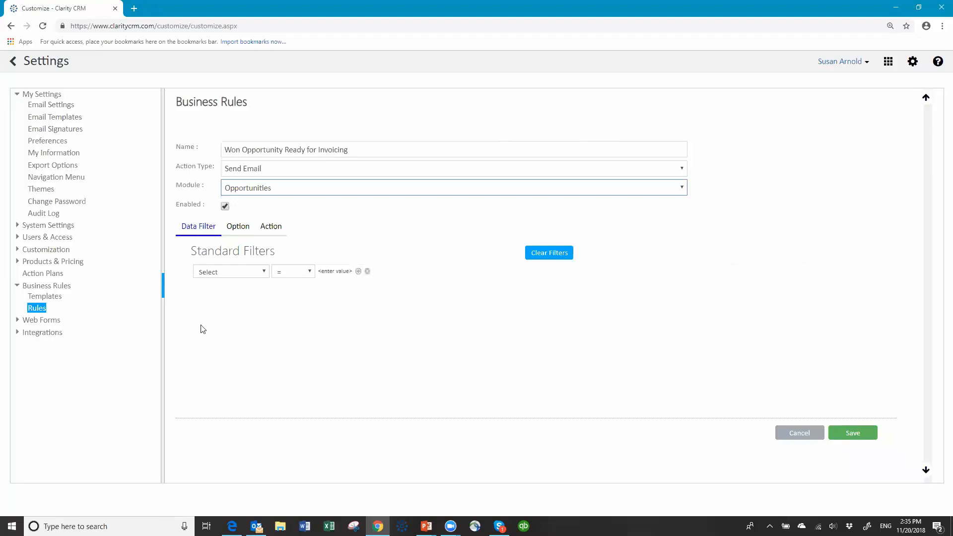
- Add a standard filter: Stage Contains 'won'
{"action": "left_click", "coordinate": [265, 274]}
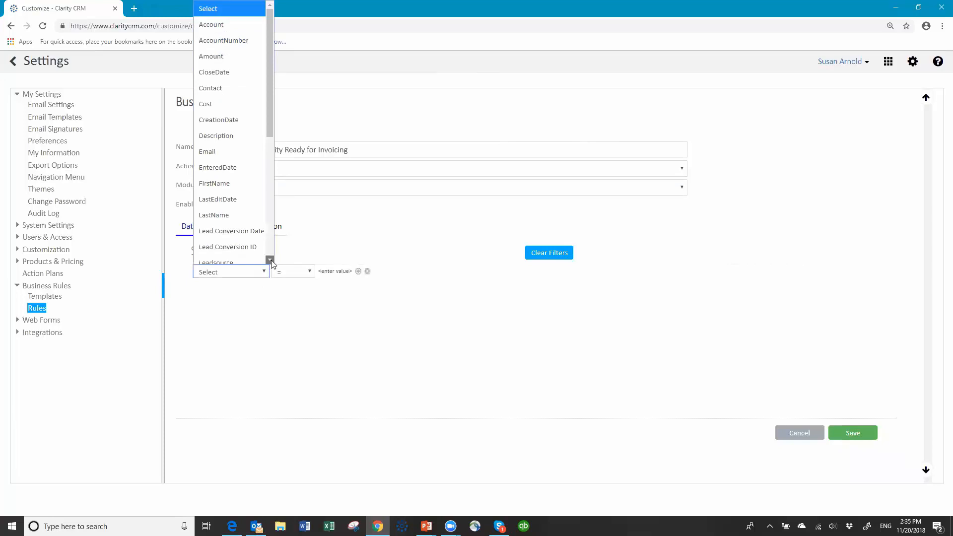
{"action": "left_click", "coordinate": [272, 261]}
{"action": "left_click", "coordinate": [272, 260]}
{"action": "left_click", "coordinate": [271, 261]}
{"action": "left_click", "coordinate": [271, 261]}
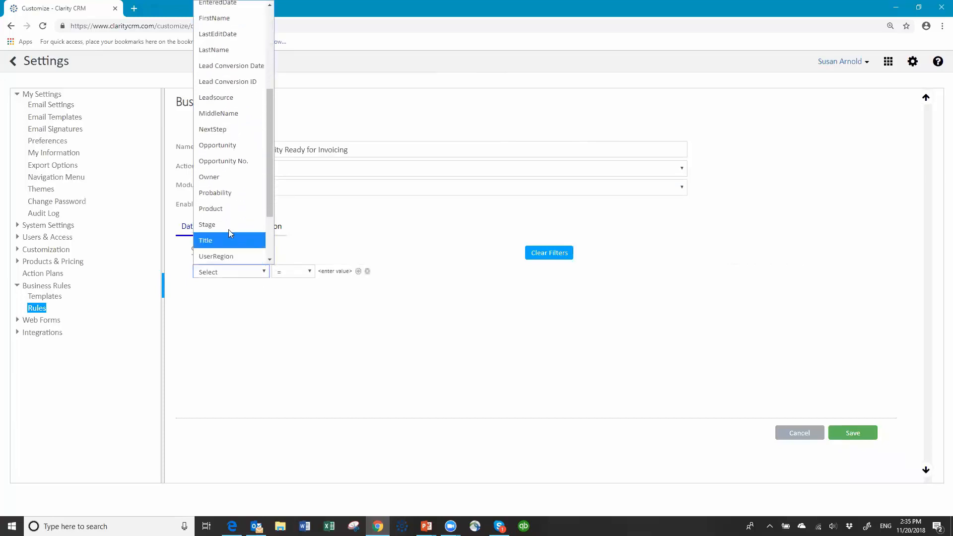
{"action": "left_click", "coordinate": [228, 227]}
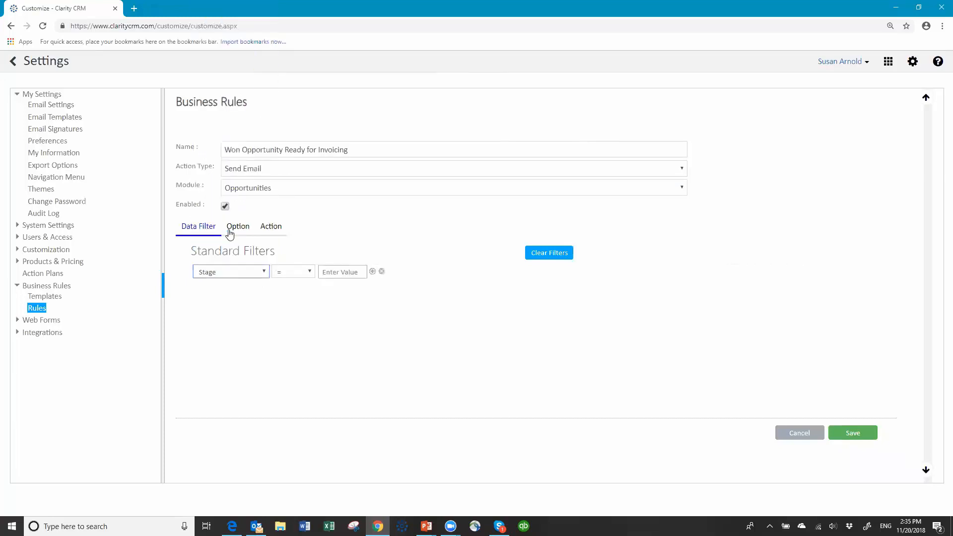
{"action": "left_click", "coordinate": [310, 272]}
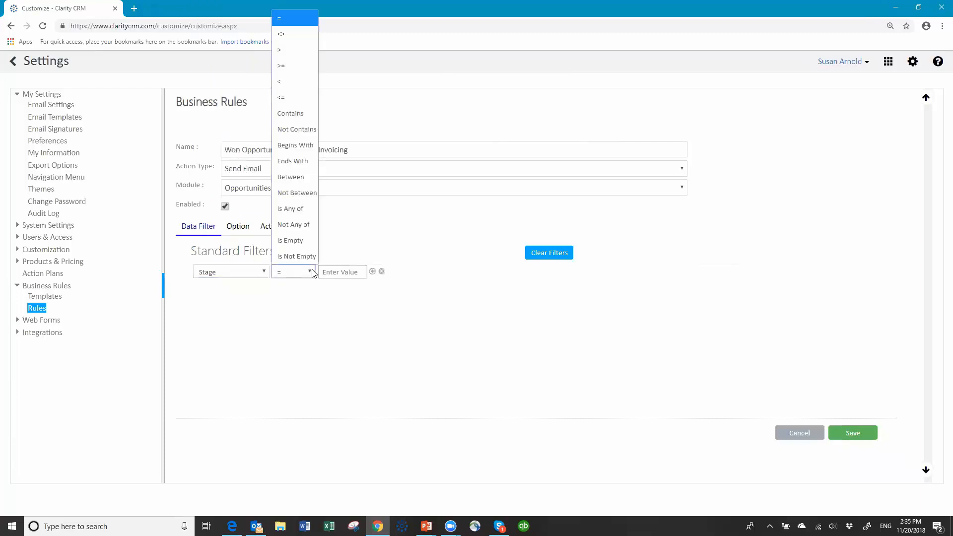
{"action": "left_click", "coordinate": [297, 117]}
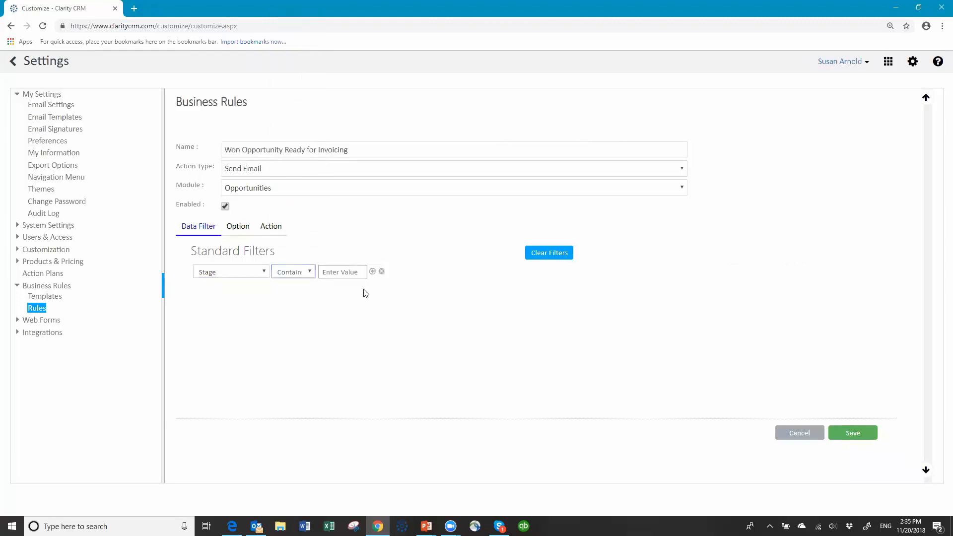
{"action": "left_click", "coordinate": [343, 273]}
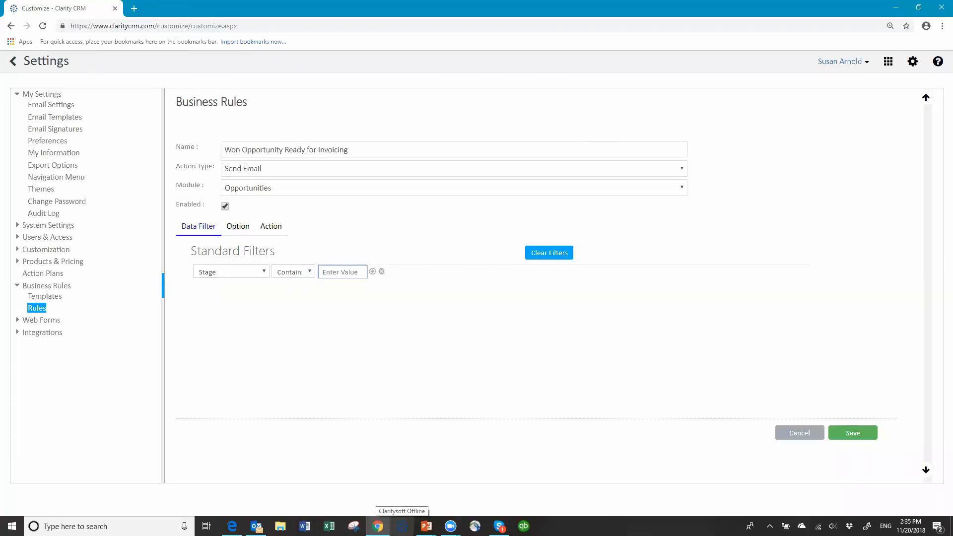
{"action": "type", "text": "won"}
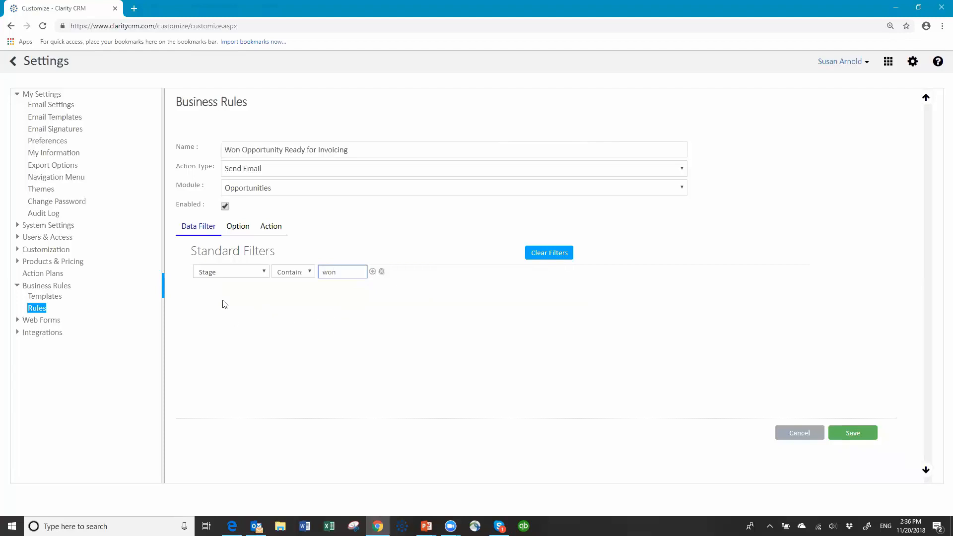
- Show the rule's Option tab with its trigger settings
{"action": "left_click", "coordinate": [239, 227]}
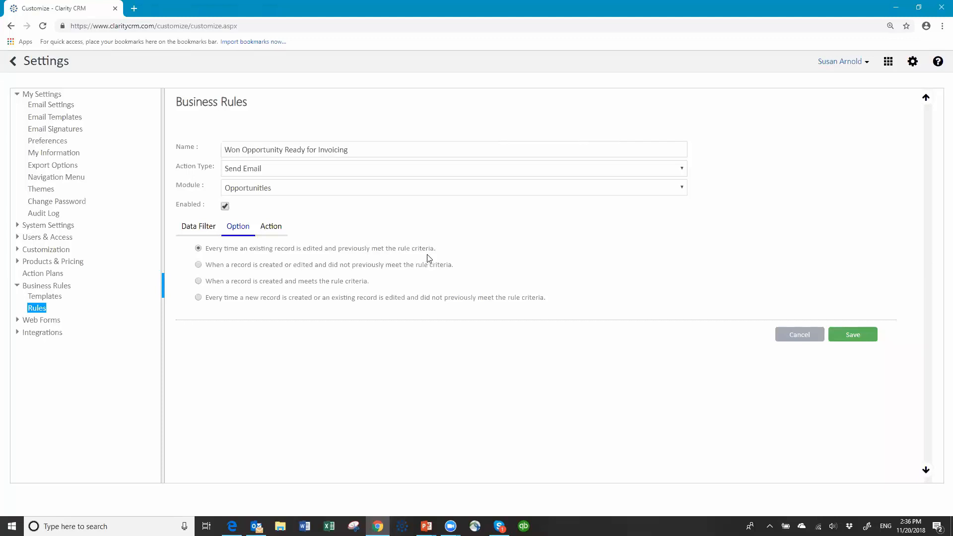
- Choose the trigger 'When a record is created or edited and did not previously meet the rule criteria'
{"action": "left_click", "coordinate": [199, 265]}
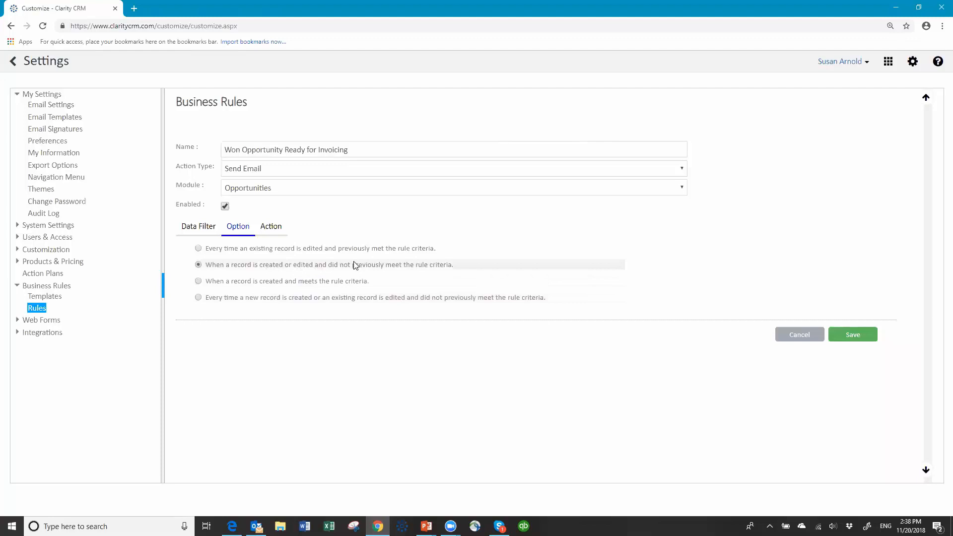
- Email the 'Won Opportunity Ready for Invoicing' template to a custom recipient address and save the rule
{"action": "left_click", "coordinate": [276, 231]}
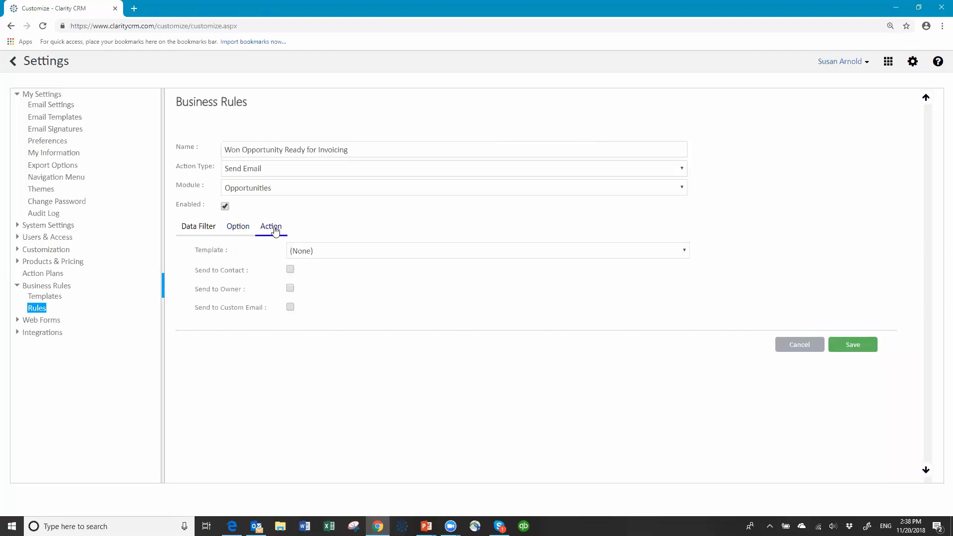
{"action": "left_click", "coordinate": [430, 254]}
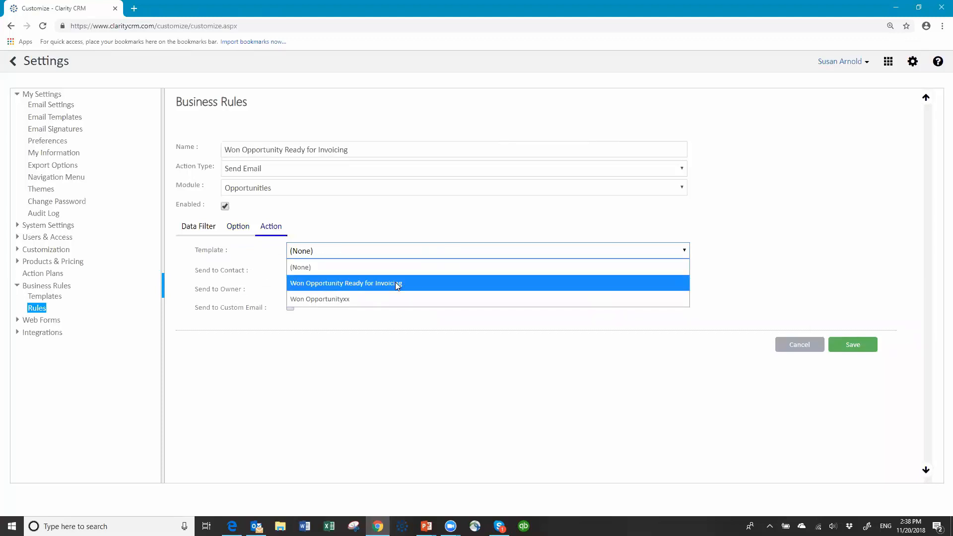
{"action": "left_click", "coordinate": [397, 284]}
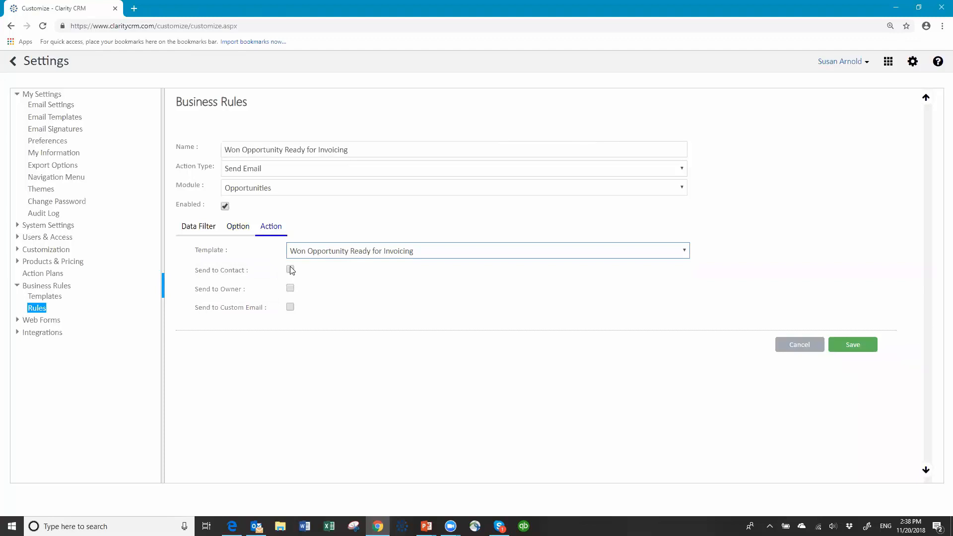
{"action": "left_click", "coordinate": [291, 306]}
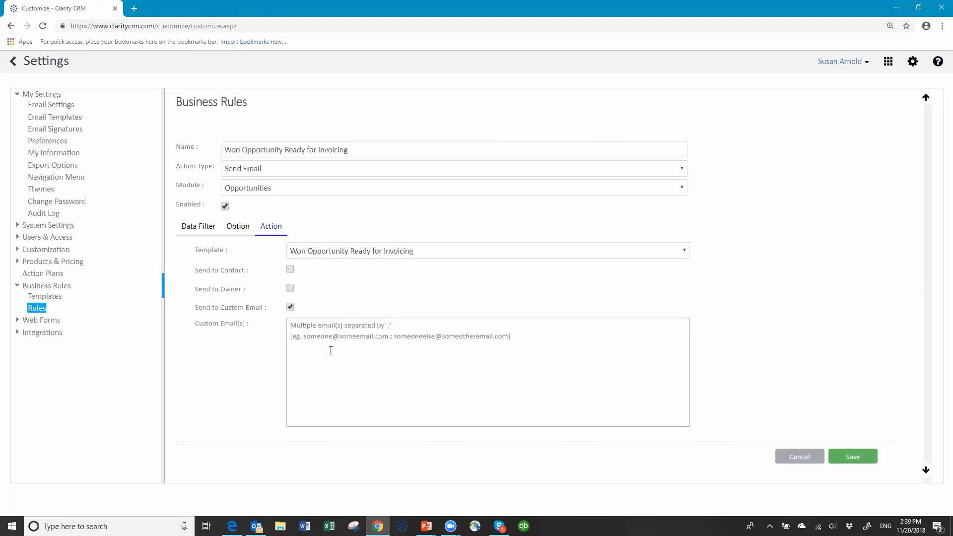
{"action": "left_click", "coordinate": [307, 328]}
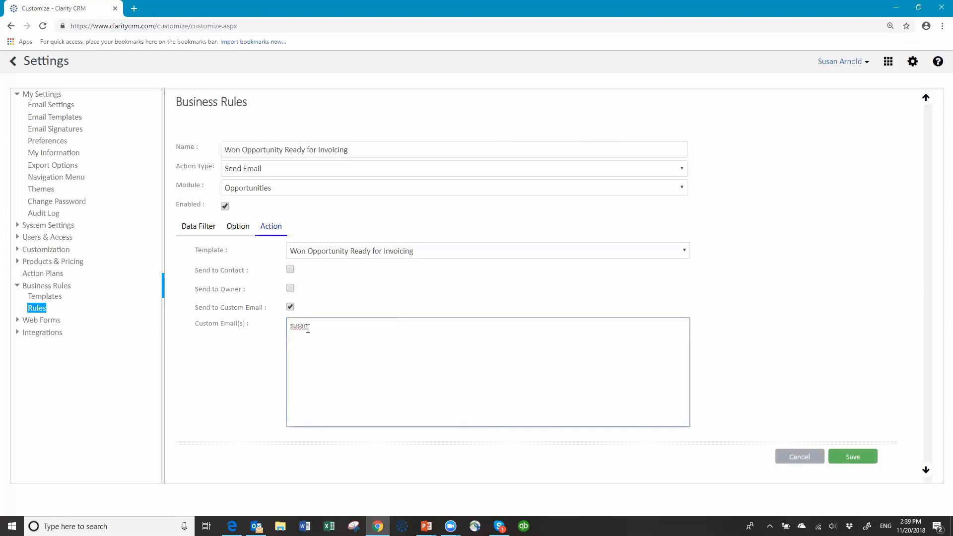
{"action": "left_click", "coordinate": [853, 457]}
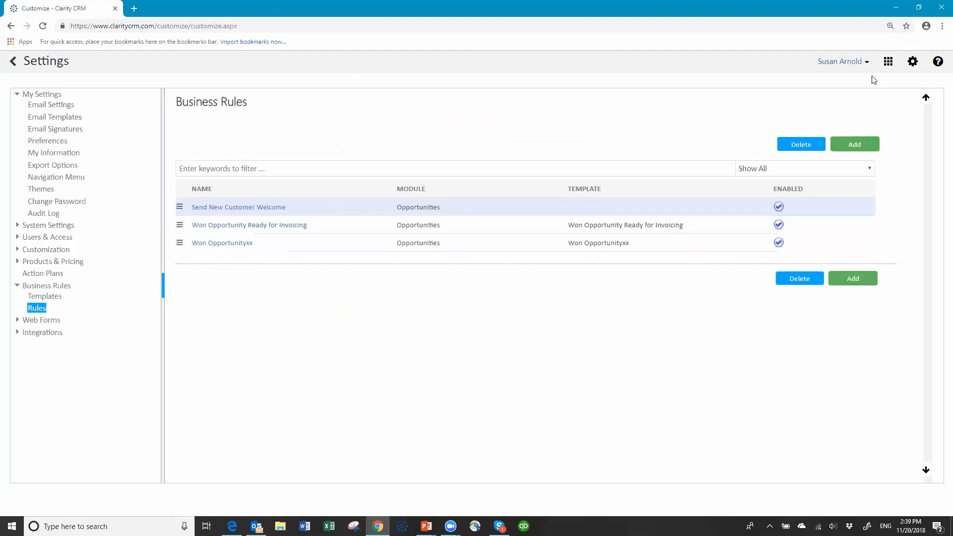
- Log out, then sign back in to the demothnew database with the user's credentials
{"action": "left_click", "coordinate": [867, 62]}
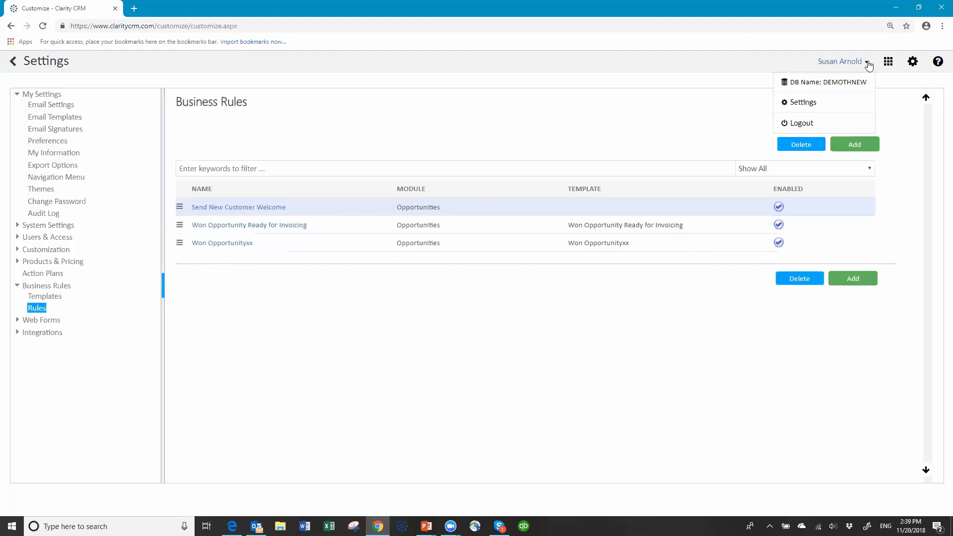
{"action": "left_click", "coordinate": [795, 124]}
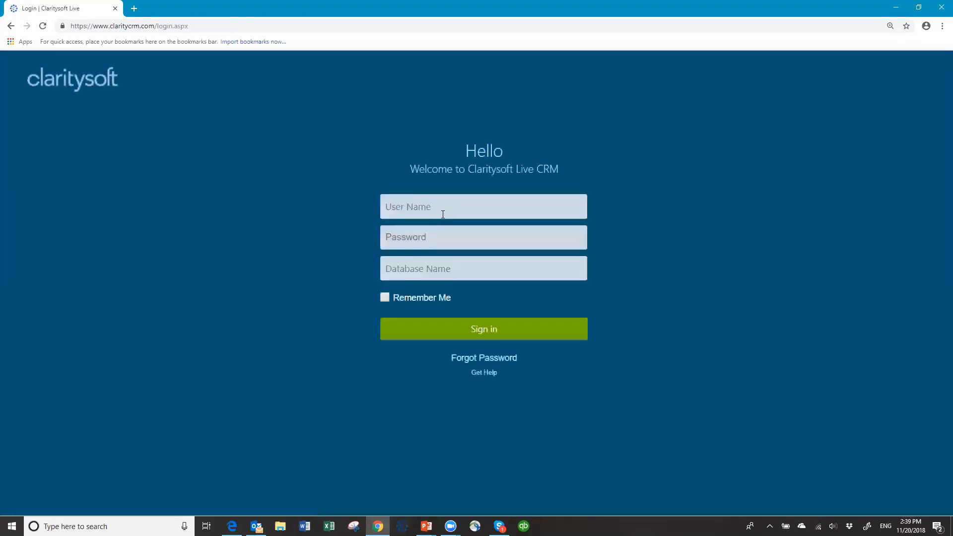
{"action": "type", "text": "susan*******"}
{"action": "key", "text": "Tab"}
{"action": "type", "text": "demot"}
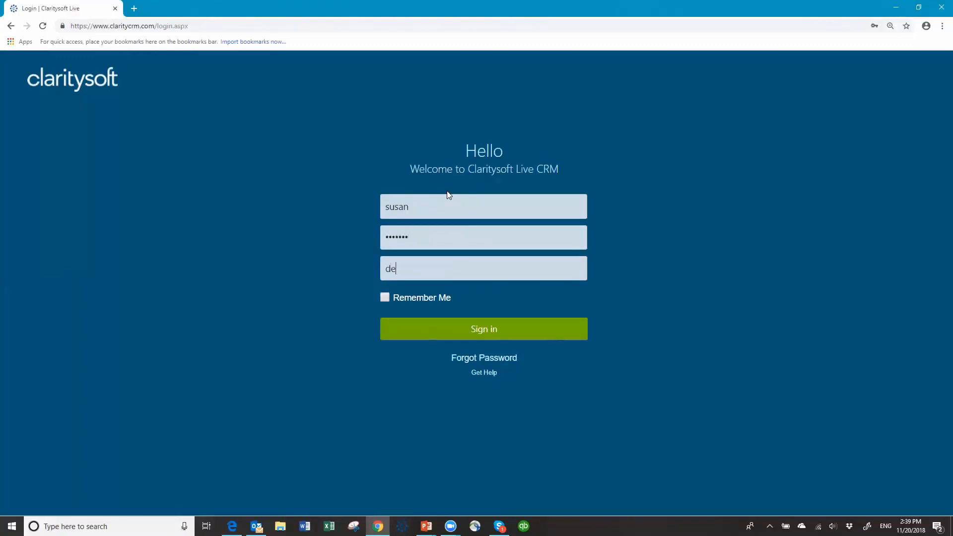
{"action": "type", "text": "hnew"}
{"action": "key", "text": "Return"}
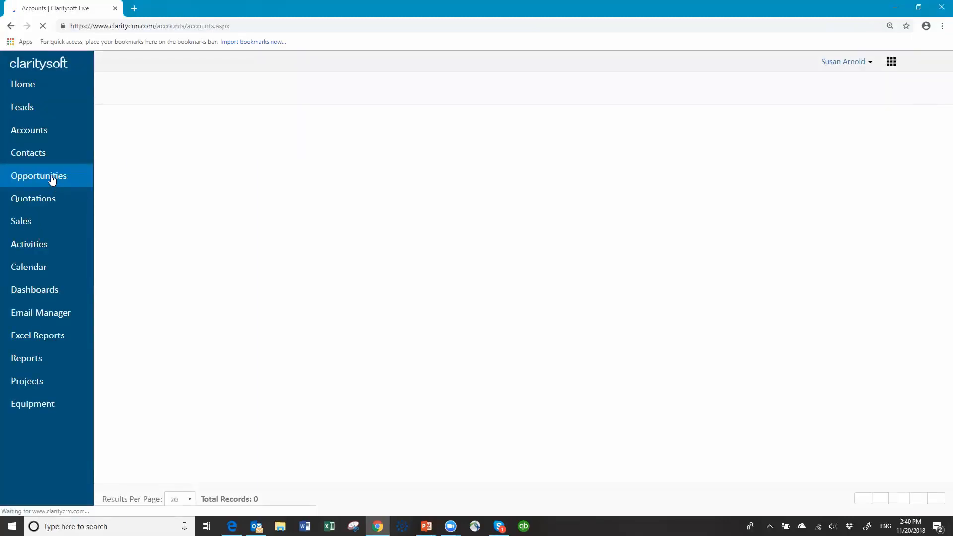
- List Opportunities 'Active for This Month' and edit New Widgets for AH Belo
{"action": "left_click", "coordinate": [51, 178]}
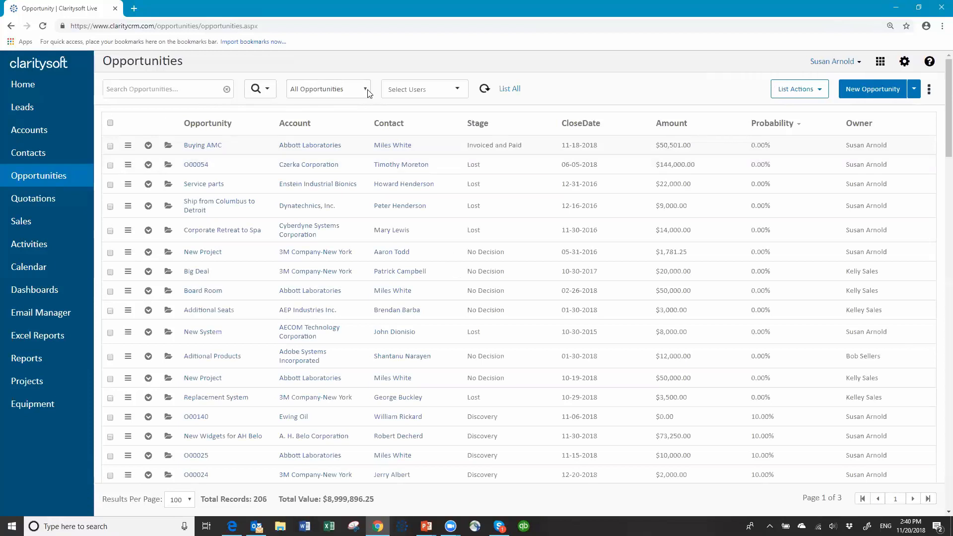
{"action": "left_click", "coordinate": [367, 91]}
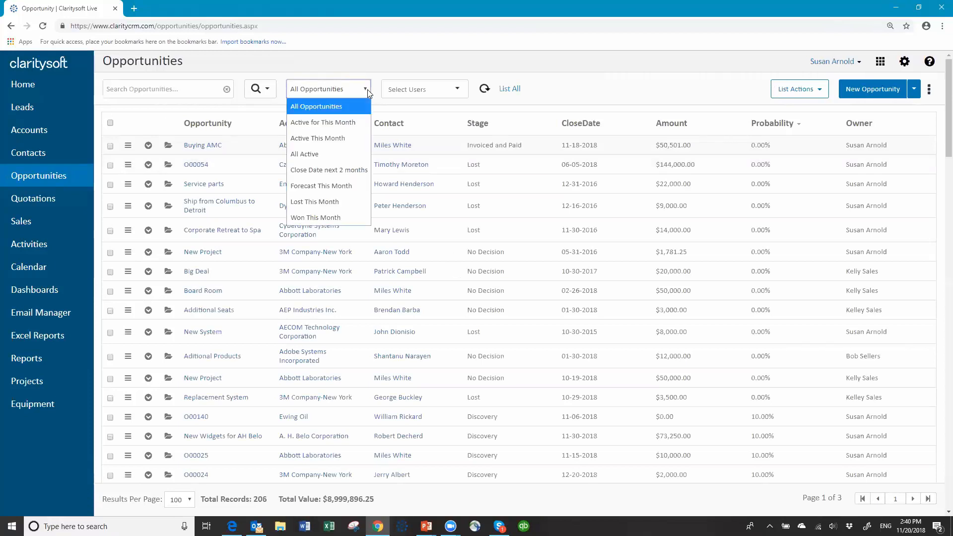
{"action": "left_click", "coordinate": [343, 121]}
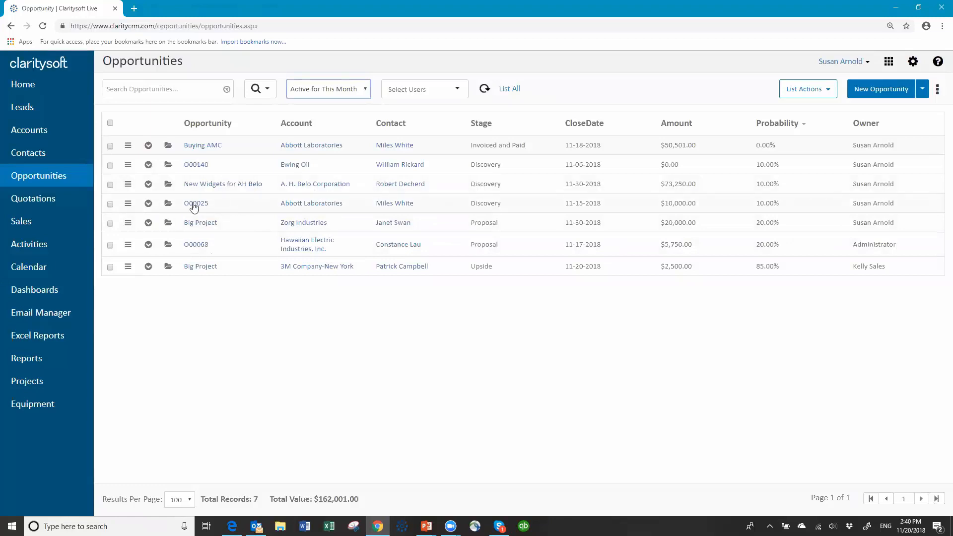
{"action": "left_click", "coordinate": [168, 185]}
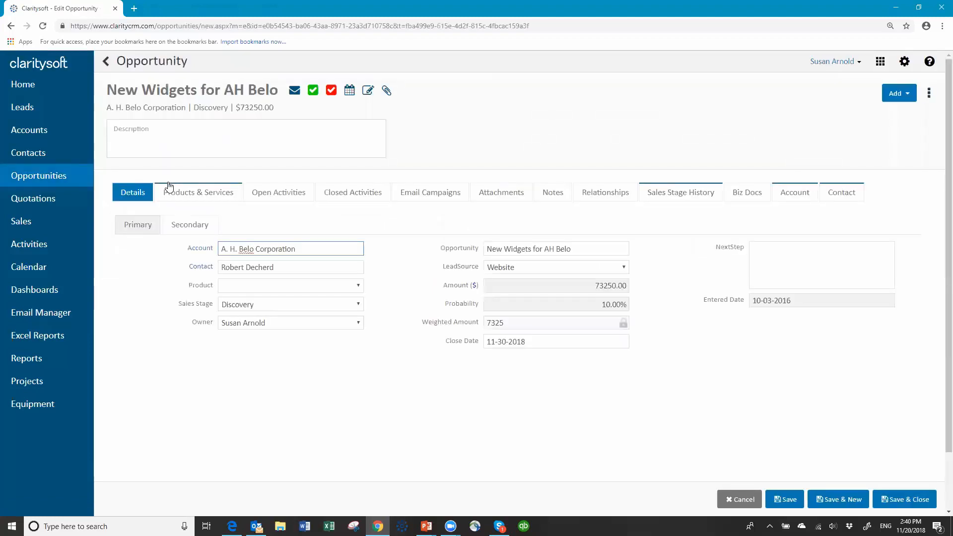
- Set the close date to November 20, 2018 and Sales Stage to Won, then save and close
{"action": "left_click", "coordinate": [535, 343]}
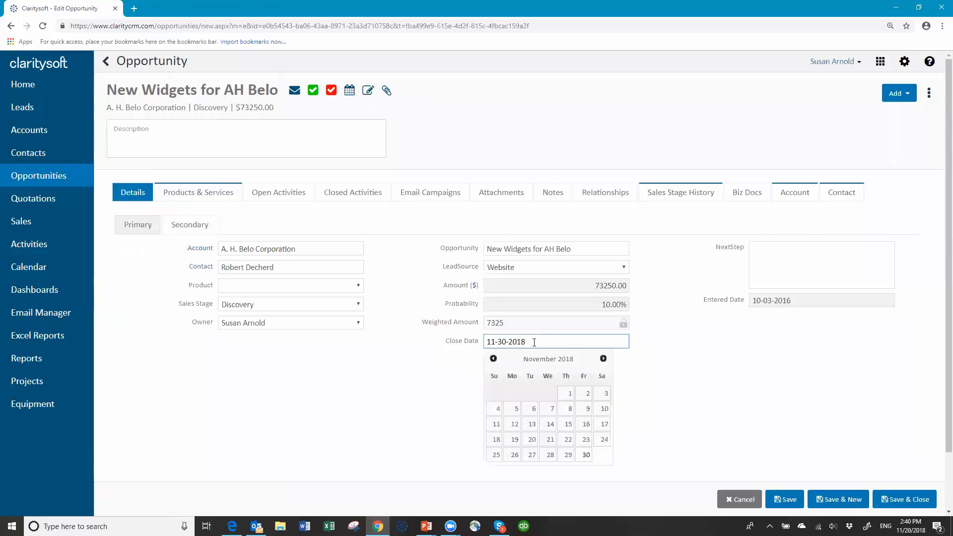
{"action": "left_click", "coordinate": [533, 440]}
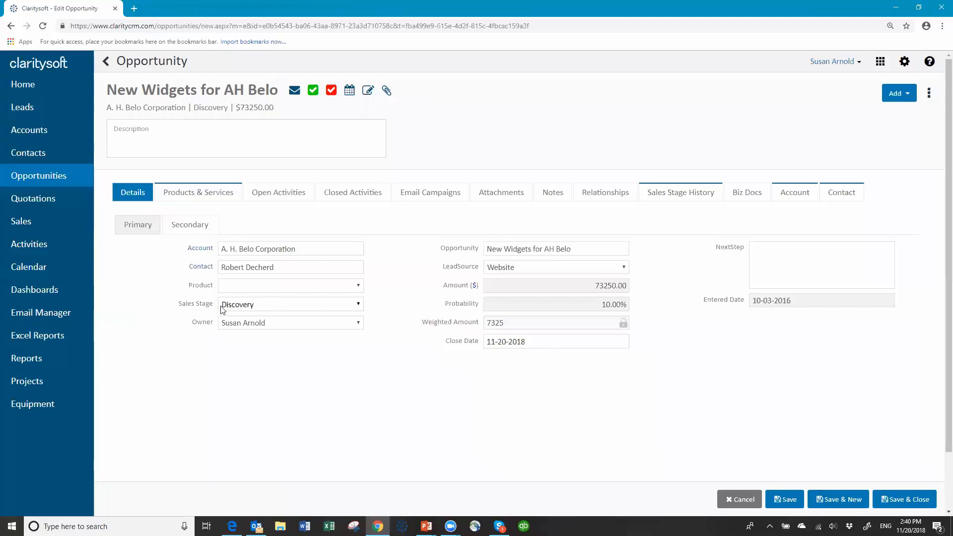
{"action": "left_click", "coordinate": [360, 305]}
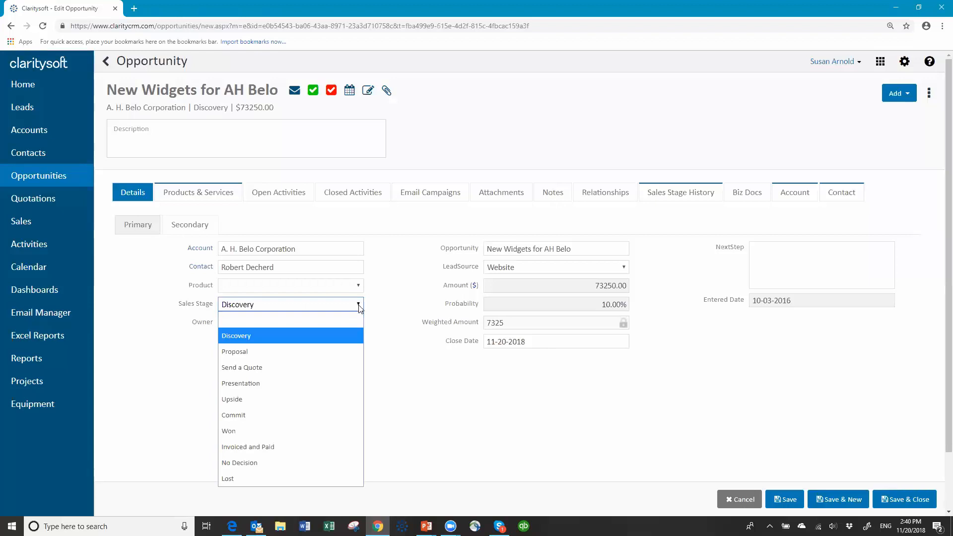
{"action": "left_click", "coordinate": [312, 430]}
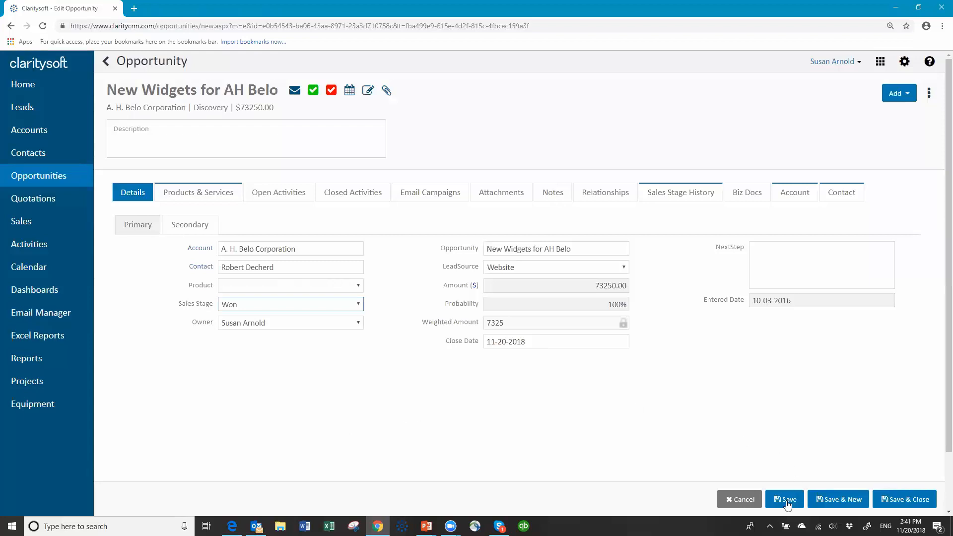
{"action": "left_click", "coordinate": [904, 501]}
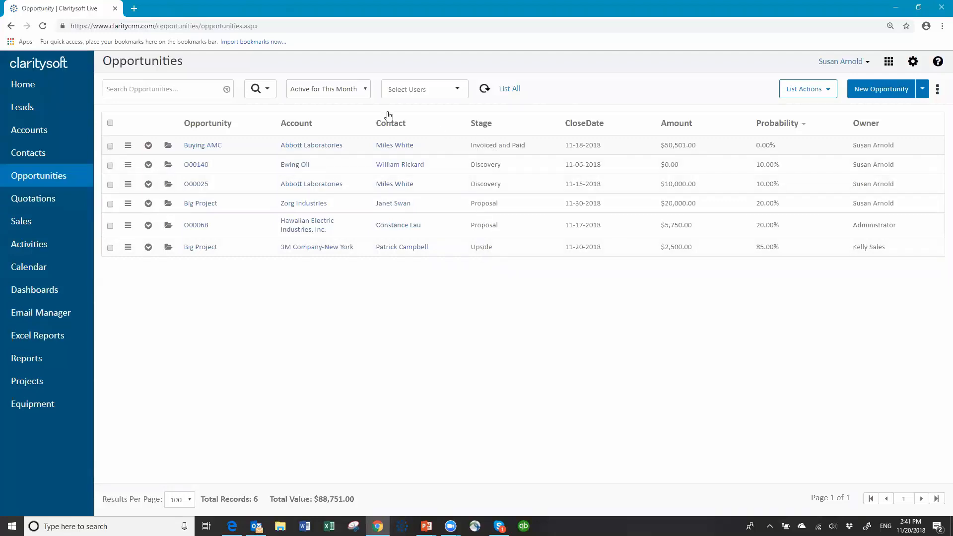
- Toggle the opportunity view between Won This Month and Active for This Month, ending on Won, then check Outlook
{"action": "left_click", "coordinate": [366, 91]}
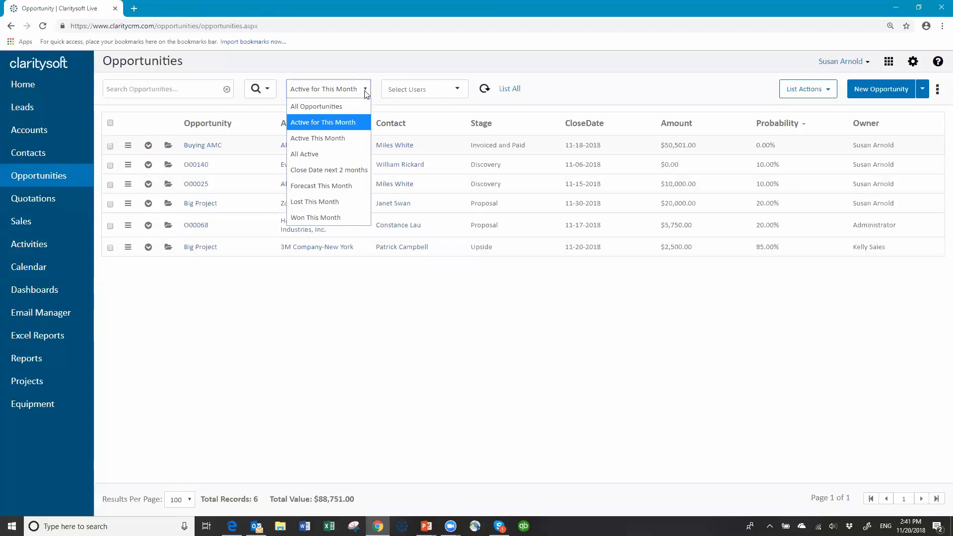
{"action": "left_click", "coordinate": [342, 219]}
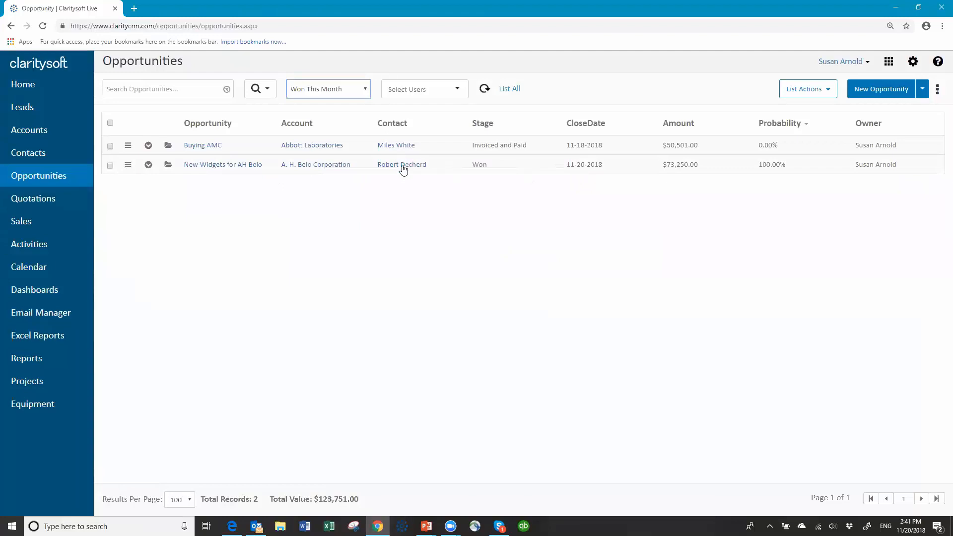
{"action": "left_click", "coordinate": [368, 94]}
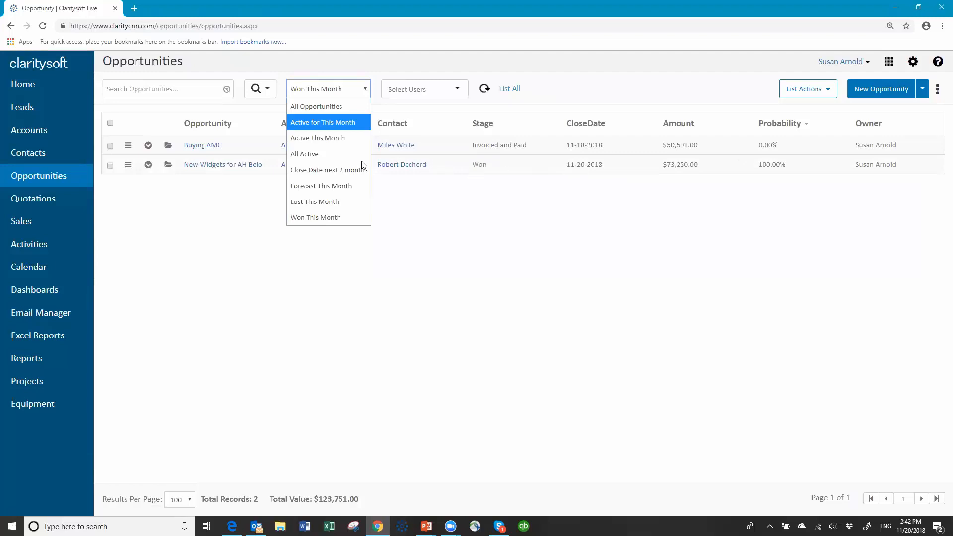
{"action": "left_click", "coordinate": [327, 126]}
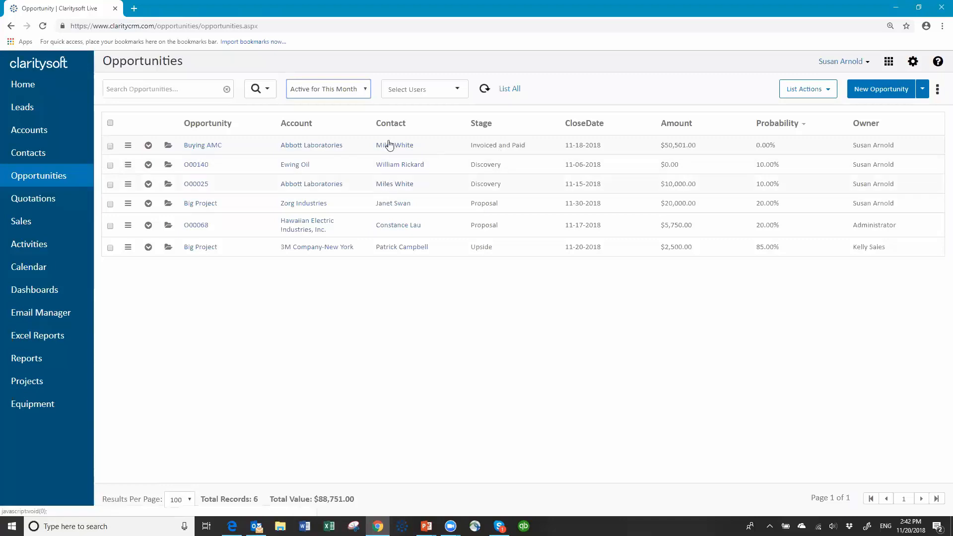
{"action": "left_click", "coordinate": [368, 91]}
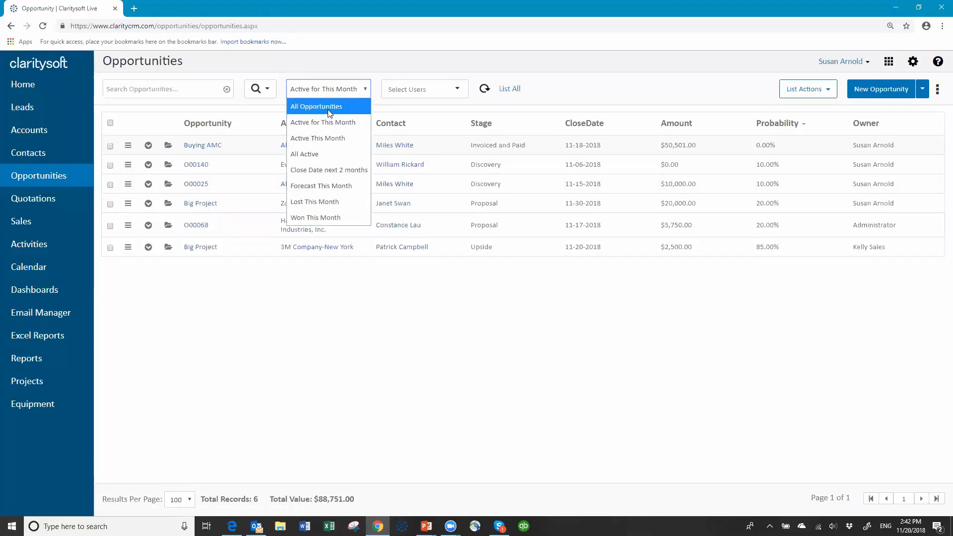
{"action": "left_click", "coordinate": [310, 217]}
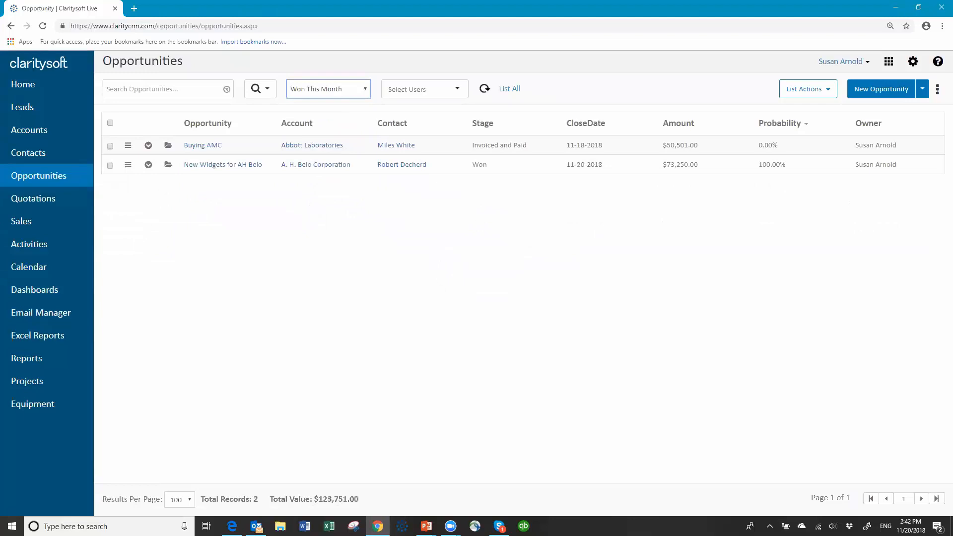
{"action": "left_click", "coordinate": [257, 527]}
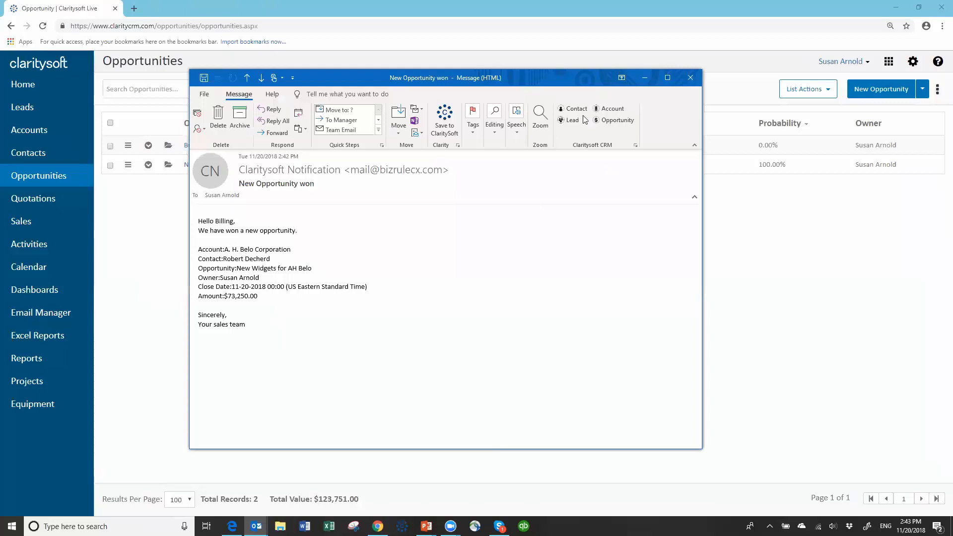
{"action": "left_click", "coordinate": [690, 78]}
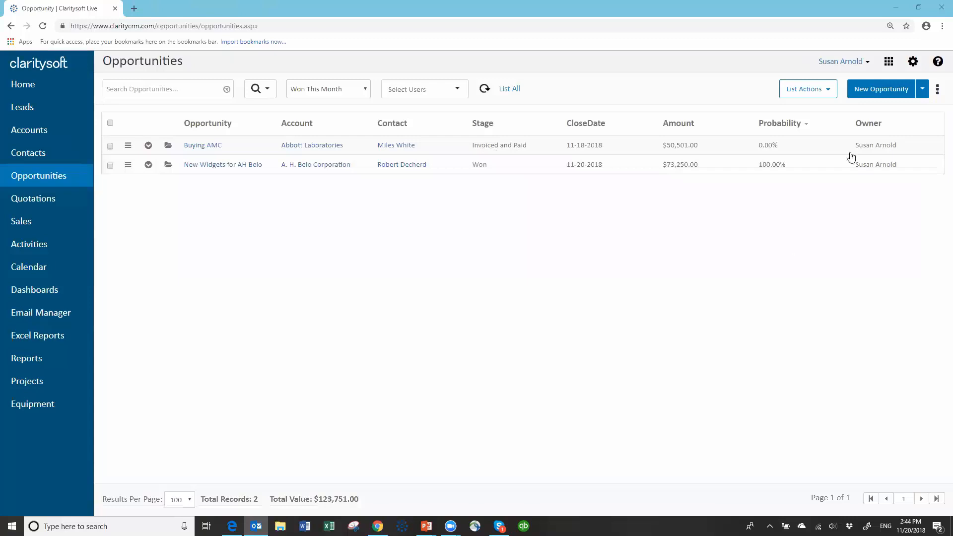
- Open Settings > Business Rules, view Templates, then Rules, and add a new rule
{"action": "left_click", "coordinate": [914, 62]}
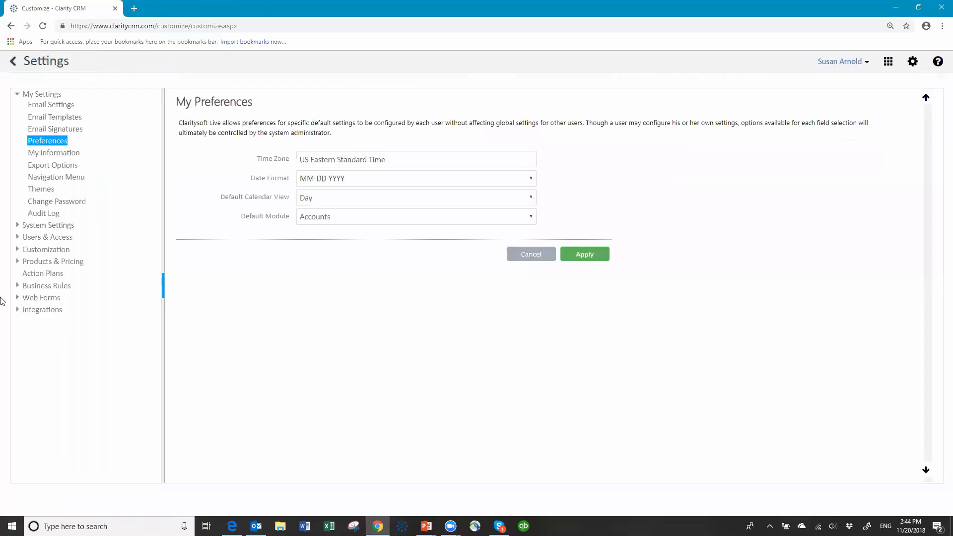
{"action": "left_click", "coordinate": [48, 289]}
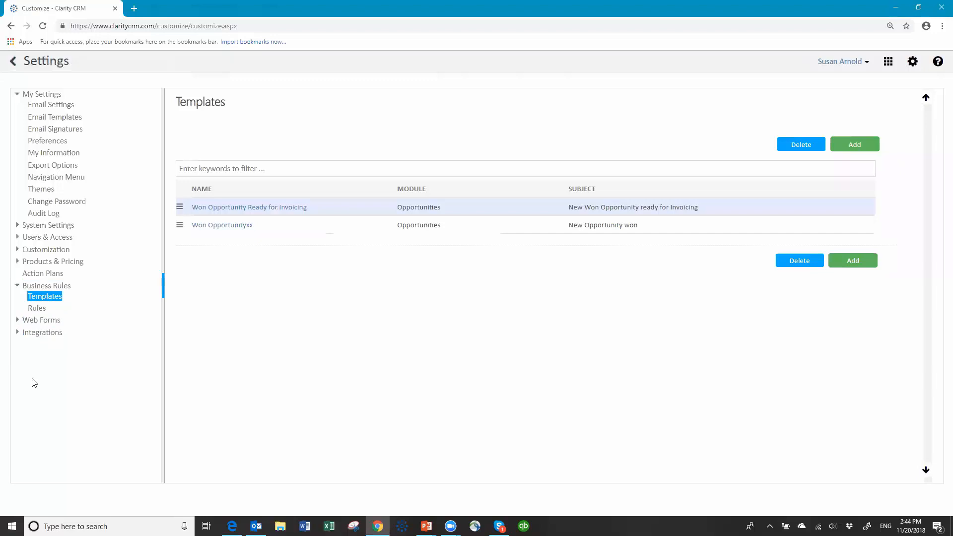
{"action": "left_click", "coordinate": [226, 215]}
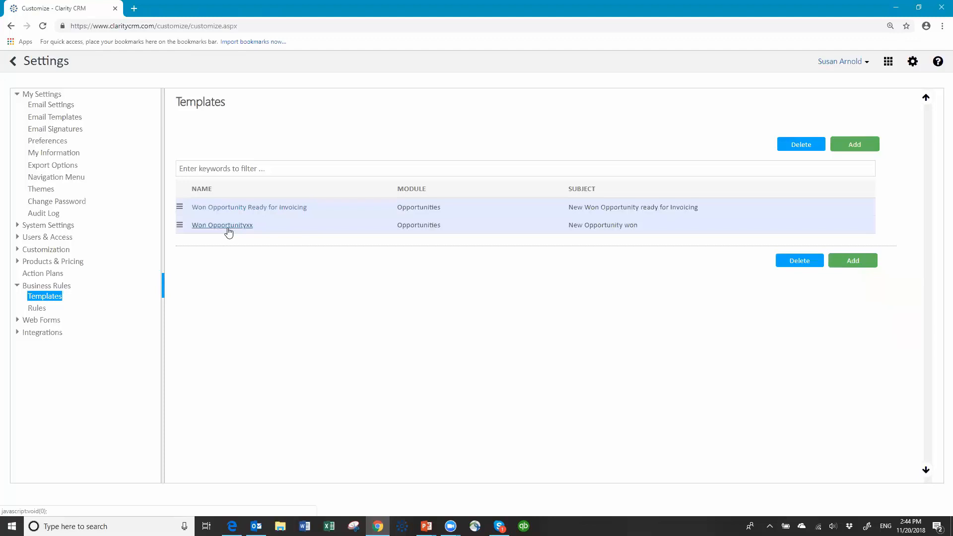
{"action": "left_click", "coordinate": [42, 312]}
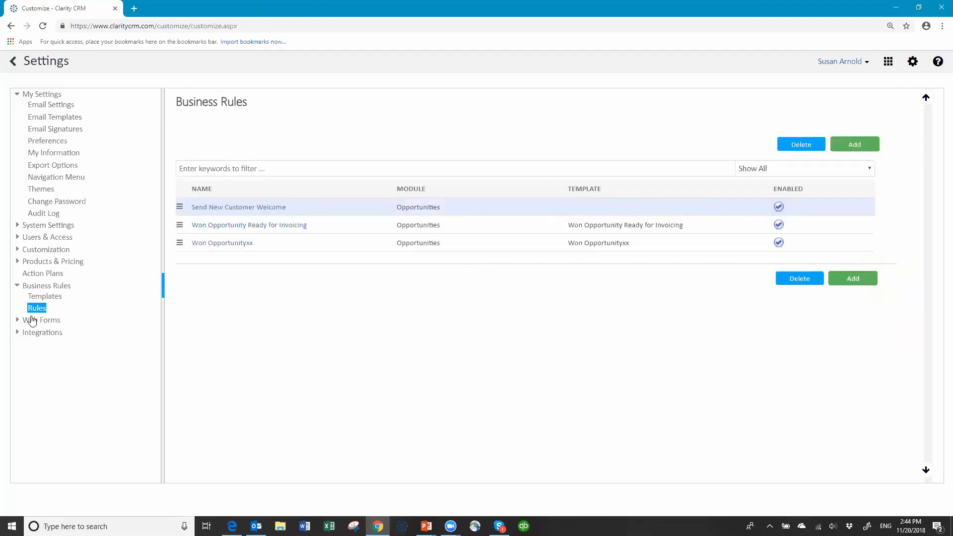
{"action": "left_click", "coordinate": [858, 148]}
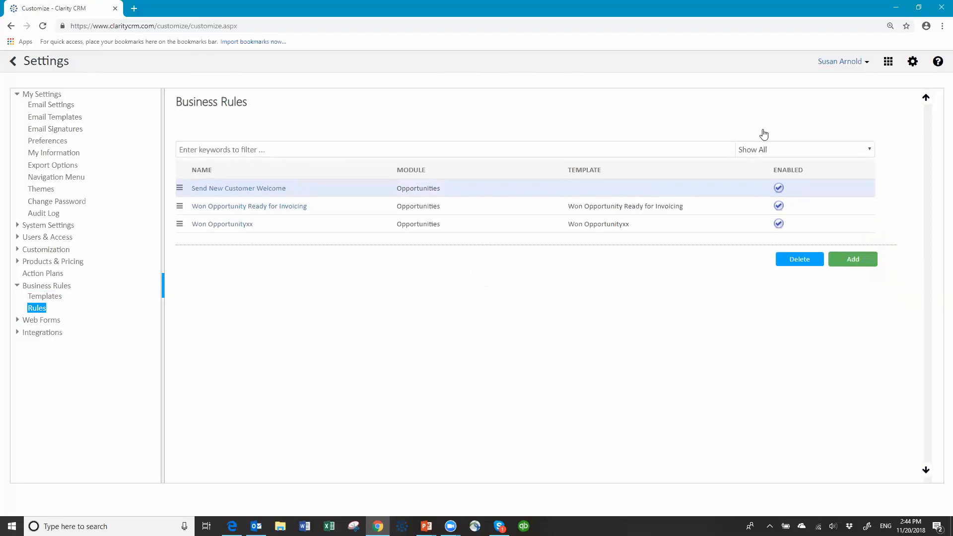
- Name the new rule 'Send New Customer Welcome email'
{"action": "left_click", "coordinate": [306, 149]}
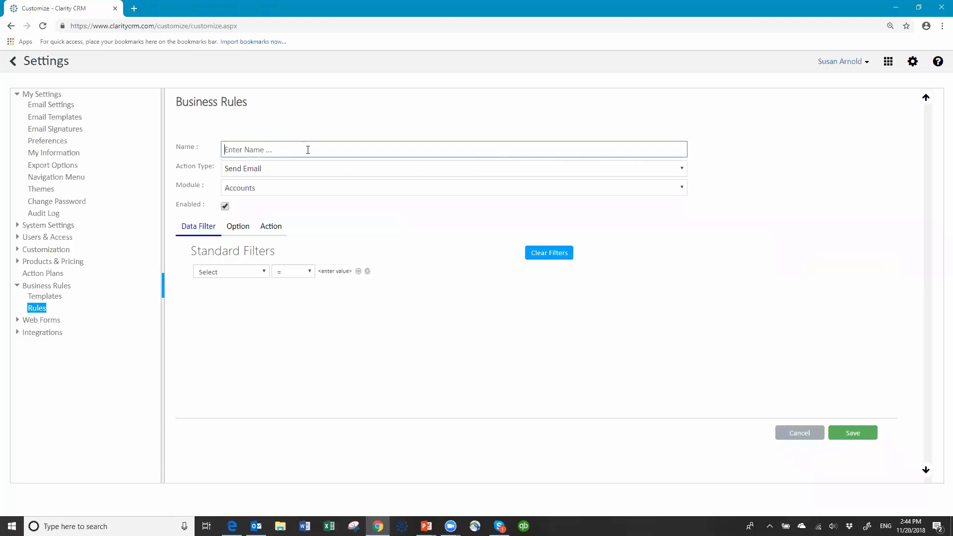
{"action": "type", "text": "W"}
{"action": "key", "text": "BackSpace"}
{"action": "type", "text": "Send"}
{"action": "key", "text": "BackSpace"}
{"action": "key", "text": "BackSpace"}
{"action": "key", "text": "BackSpace"}
{"action": "type", "text": "end New Customer Welcome email"}
- Set the rule's Action Type to Create Activity and its Module to Opportunities
{"action": "left_click", "coordinate": [313, 171]}
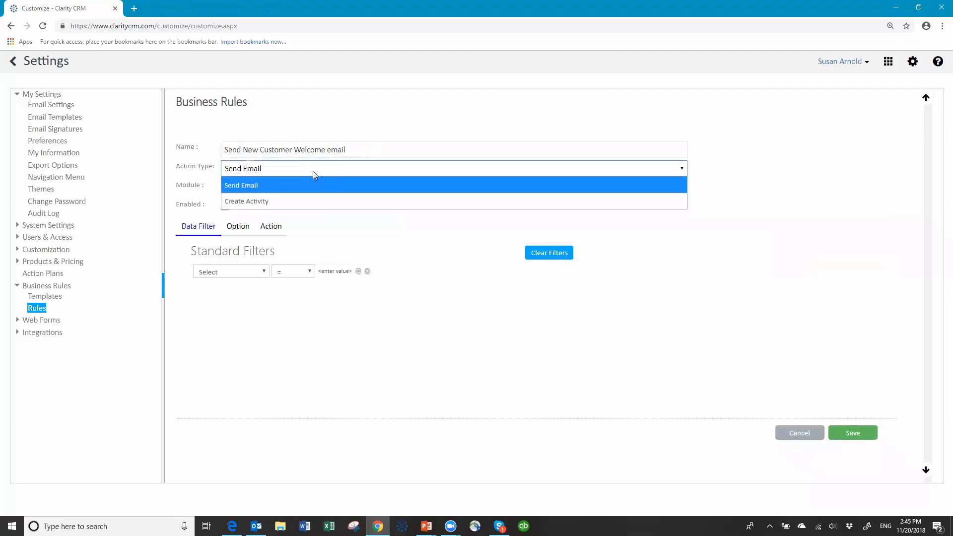
{"action": "left_click", "coordinate": [294, 201]}
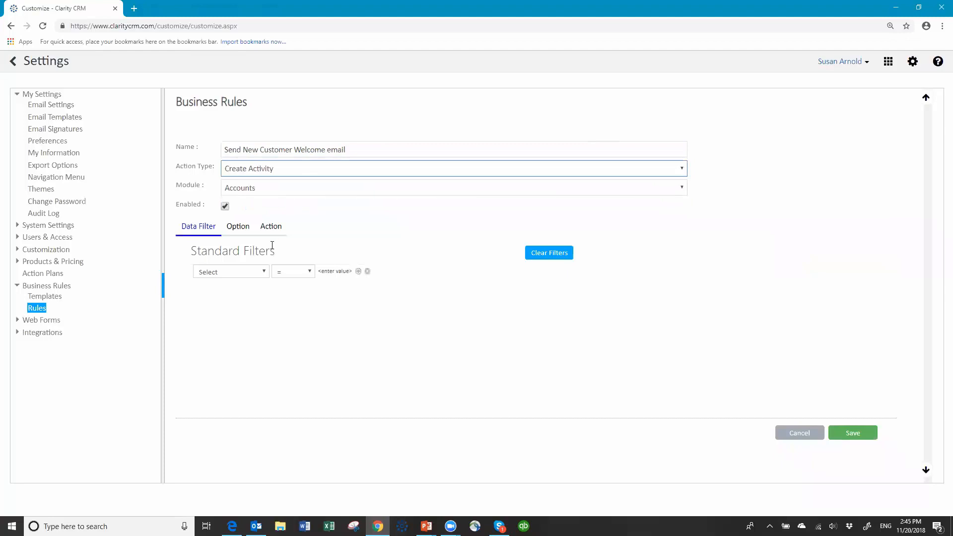
{"action": "left_click", "coordinate": [298, 191]}
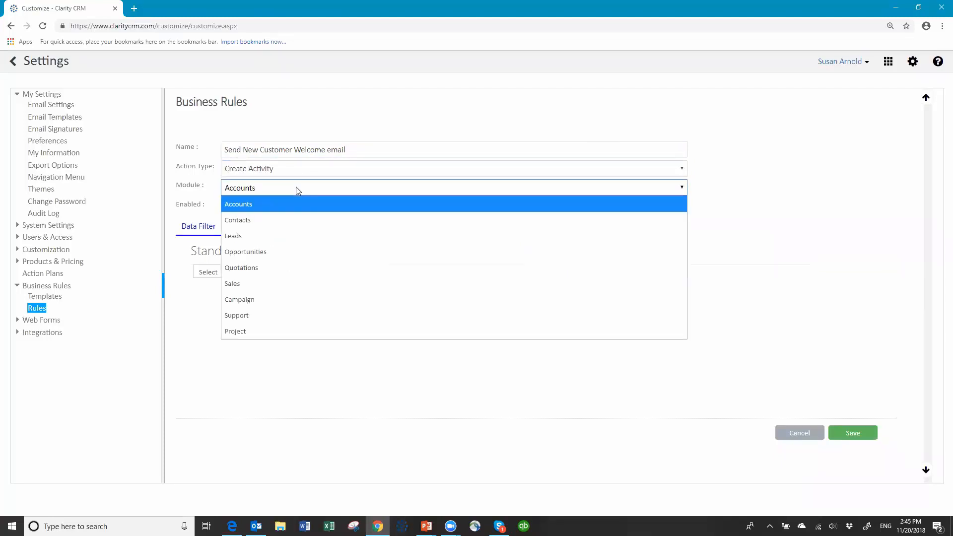
{"action": "left_click", "coordinate": [263, 251]}
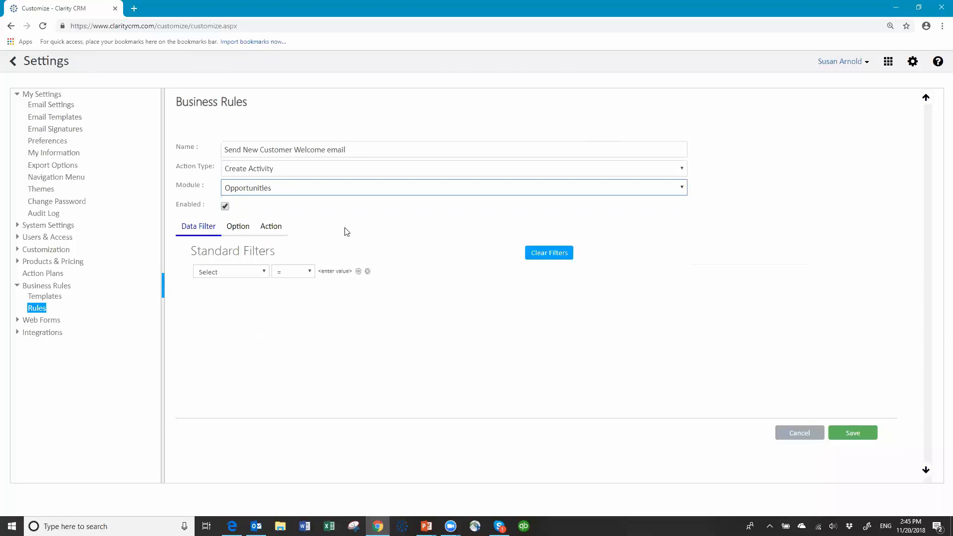
- Add a filter so the rule applies when Stage Contains 'paid'
{"action": "left_click", "coordinate": [266, 272]}
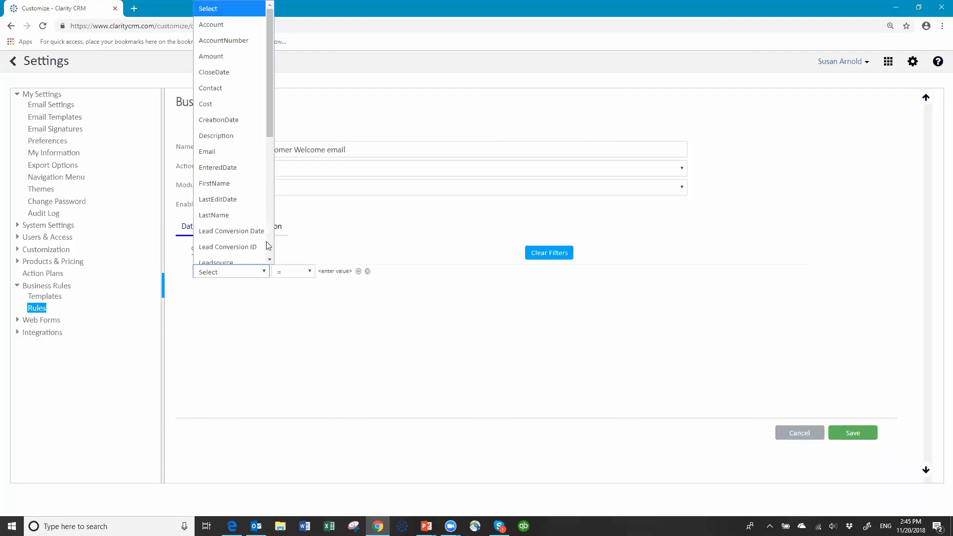
{"action": "left_click", "coordinate": [271, 259]}
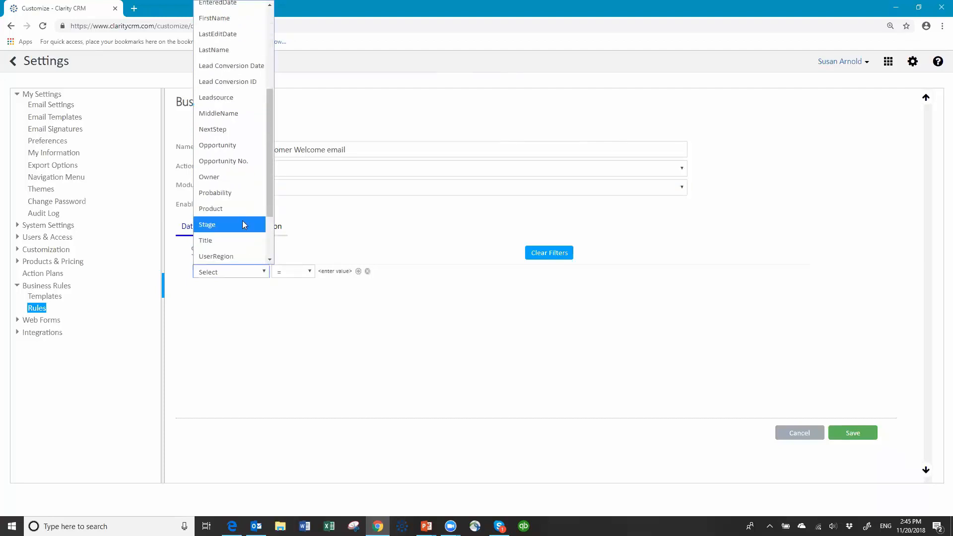
{"action": "left_click", "coordinate": [242, 221]}
{"action": "left_click", "coordinate": [309, 272]}
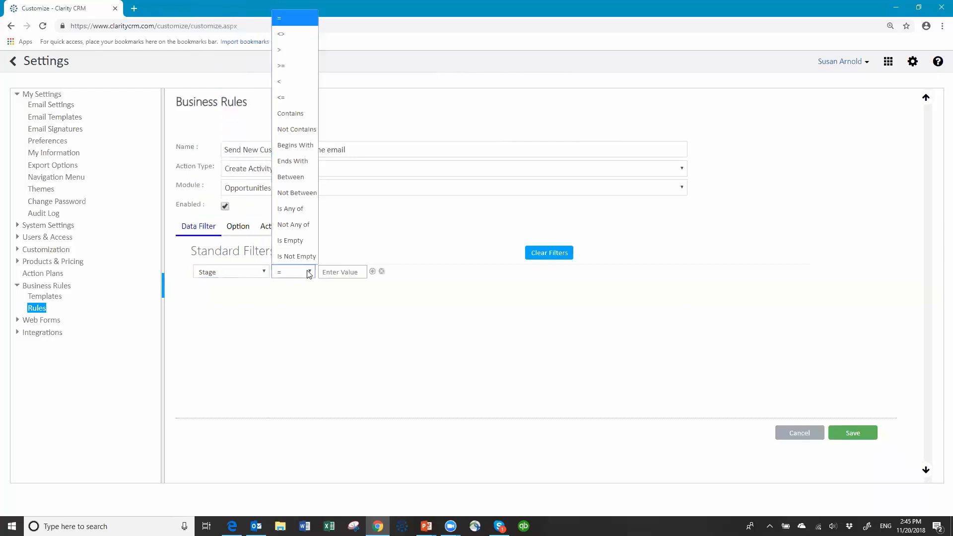
{"action": "left_click", "coordinate": [303, 113]}
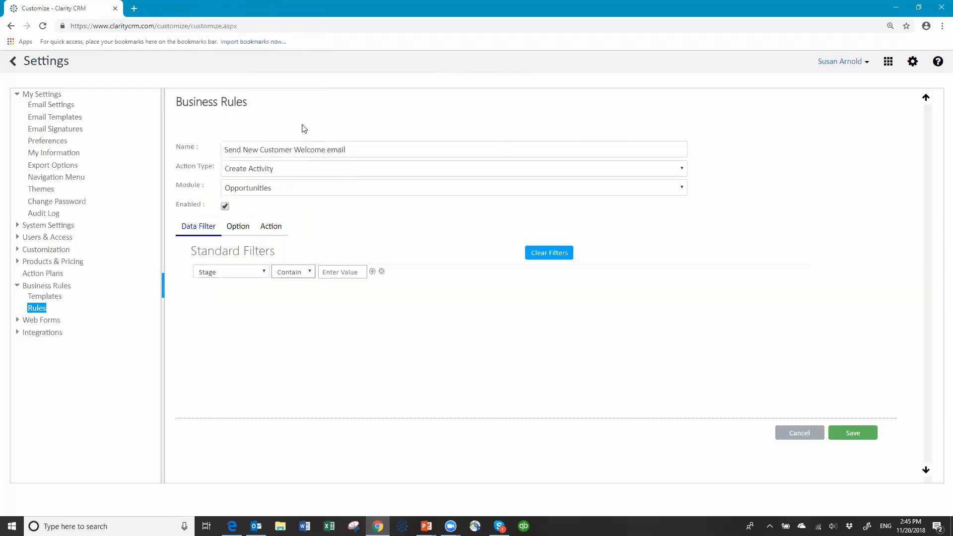
{"action": "left_click", "coordinate": [334, 276]}
{"action": "type", "text": "paid"}
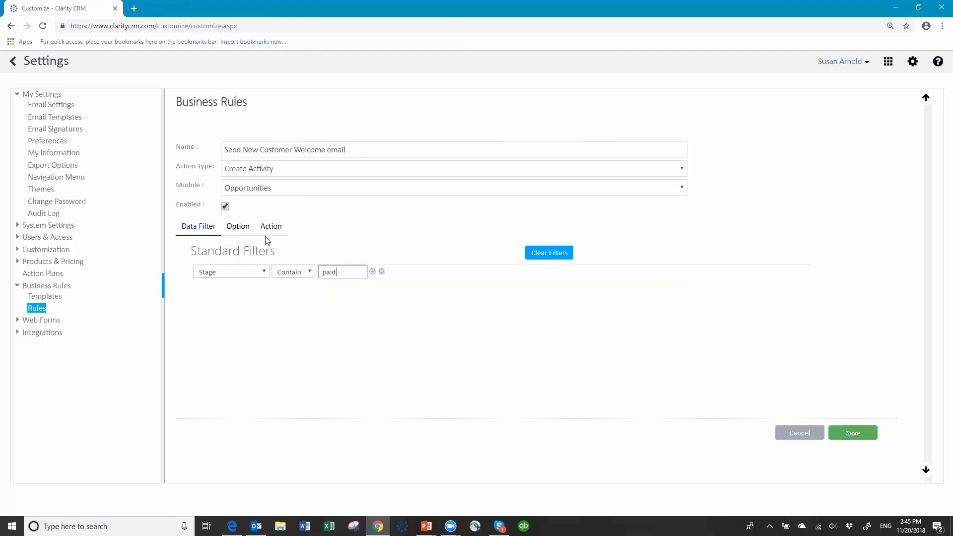
- Make the created activity a Task with subject 'Send new Customer Welcome email'
{"action": "left_click", "coordinate": [243, 232]}
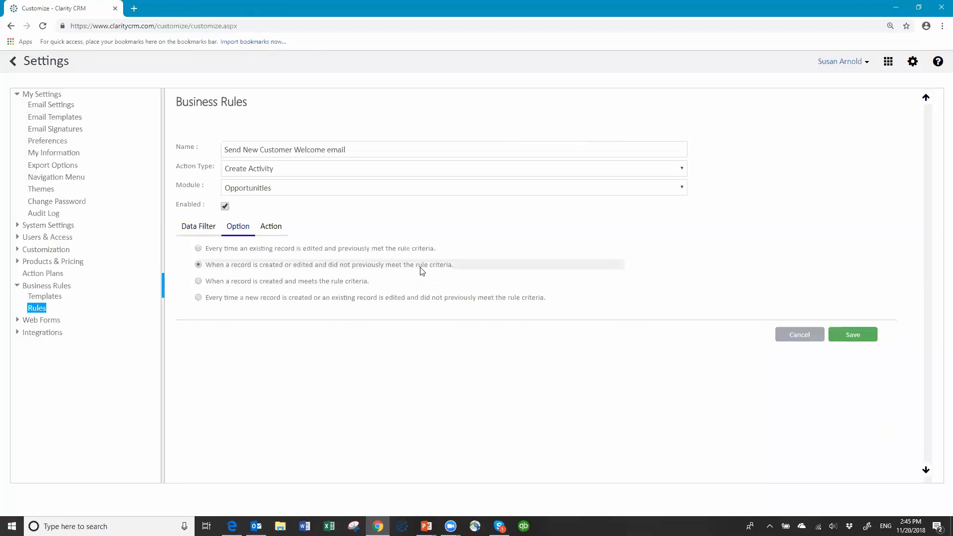
{"action": "left_click", "coordinate": [277, 228]}
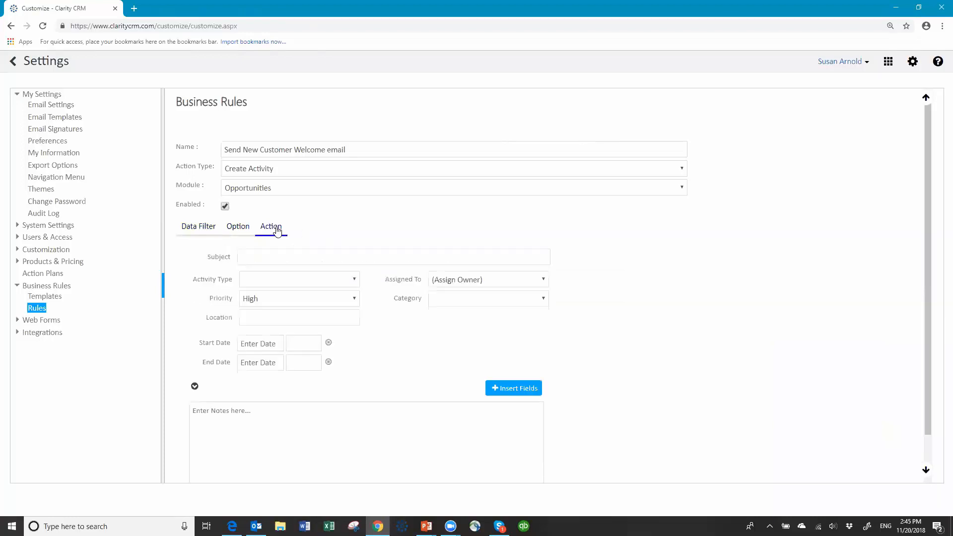
{"action": "left_click", "coordinate": [262, 255]}
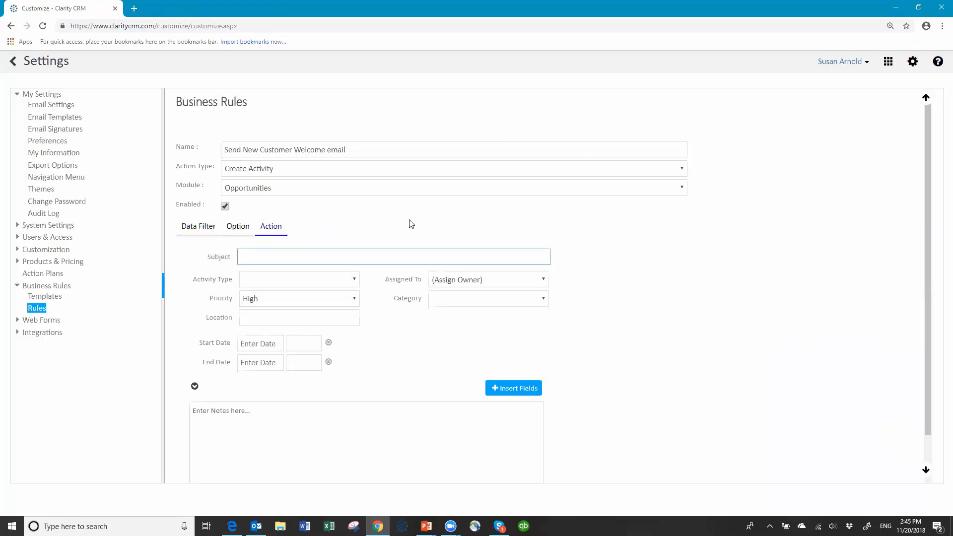
{"action": "type", "text": "Send"}
{"action": "type", "text": " new Cu"}
{"action": "type", "text": "stomer Wel"}
{"action": "type", "text": "c"}
{"action": "type", "text": "i"}
{"action": "type", "text": "ome"}
{"action": "type", "text": " email"}
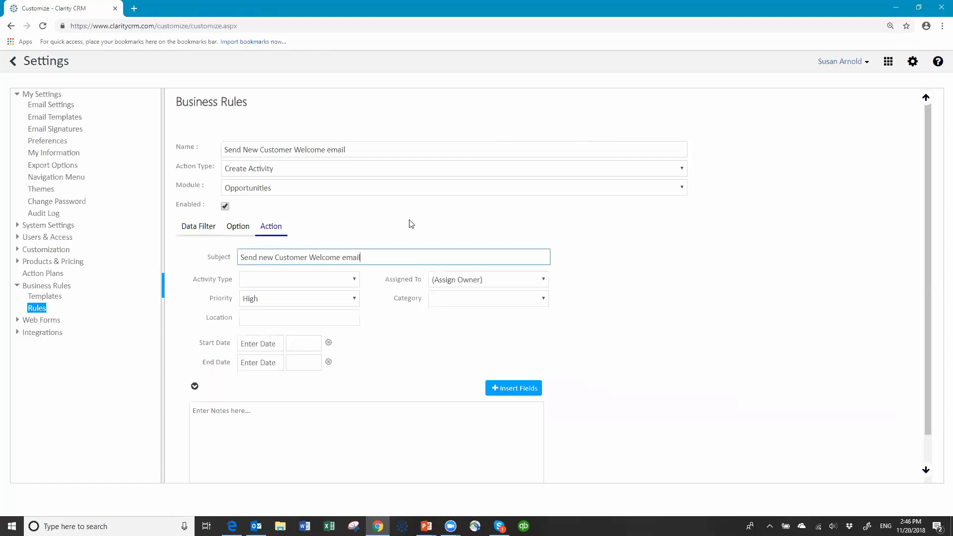
{"action": "left_click", "coordinate": [347, 284]}
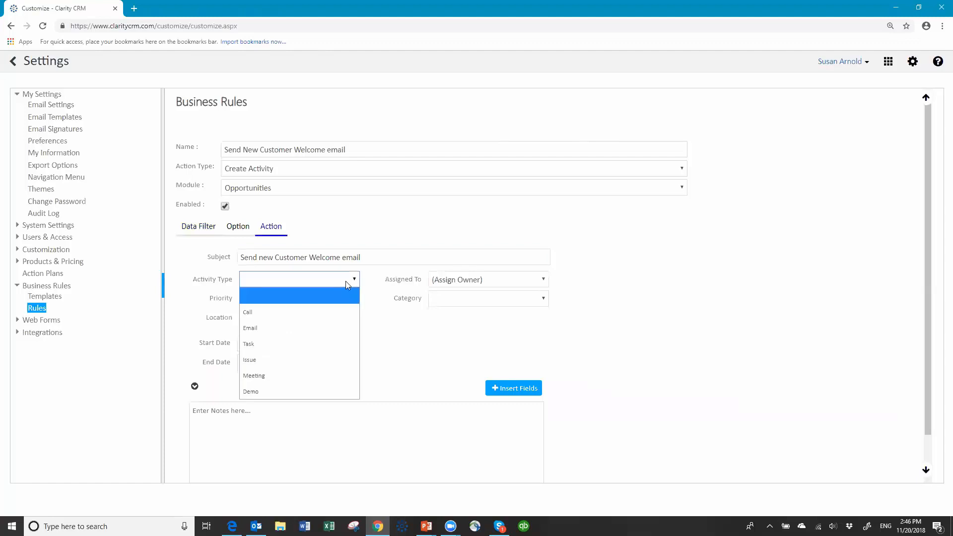
{"action": "left_click", "coordinate": [259, 343]}
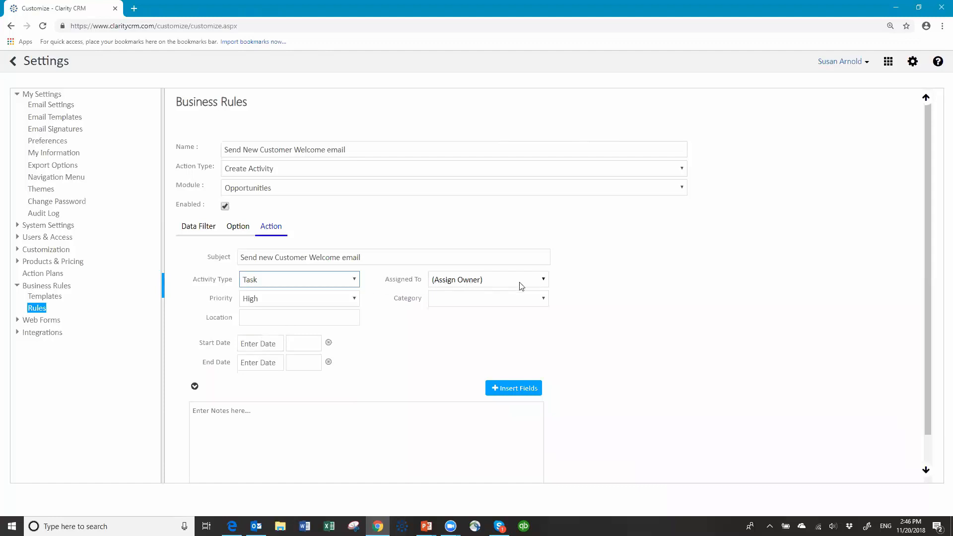
- Keep the task assigned to (Assign Owner), leave Category blank, and start the notes
{"action": "left_click", "coordinate": [544, 280]}
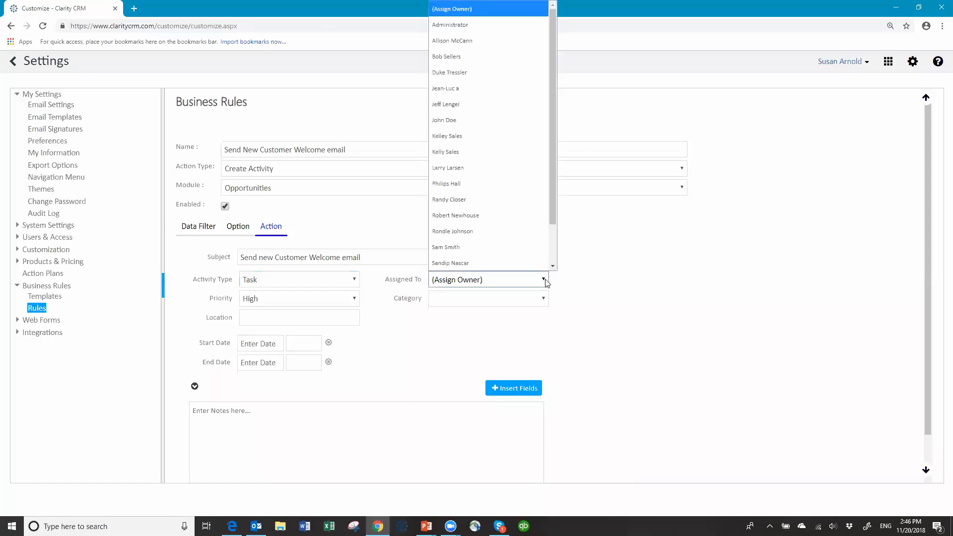
{"action": "left_click", "coordinate": [545, 281]}
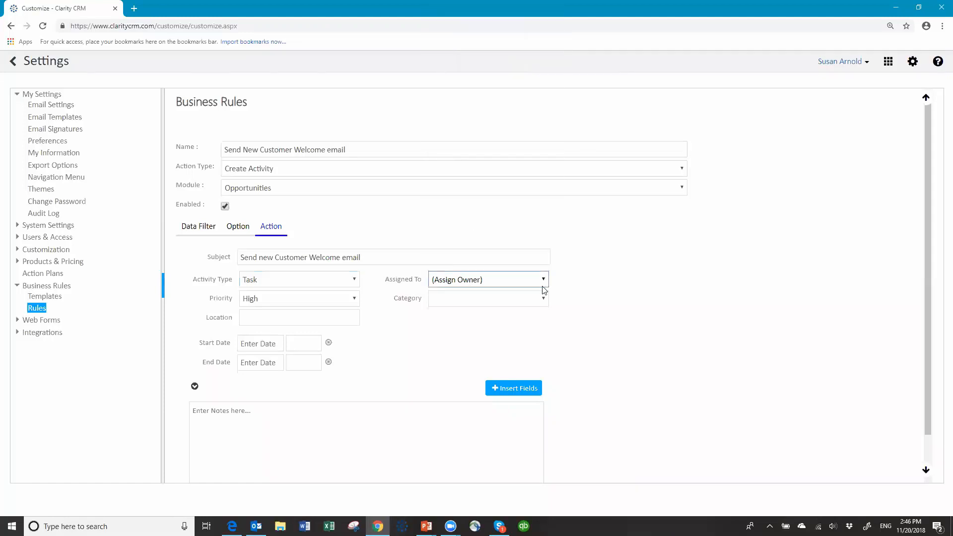
{"action": "left_click", "coordinate": [545, 299]}
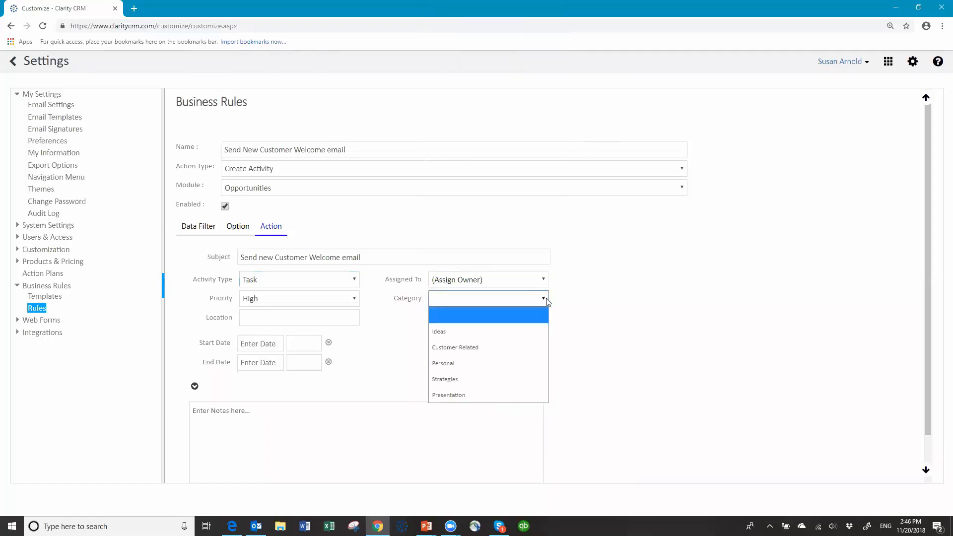
{"action": "left_click", "coordinate": [546, 300]}
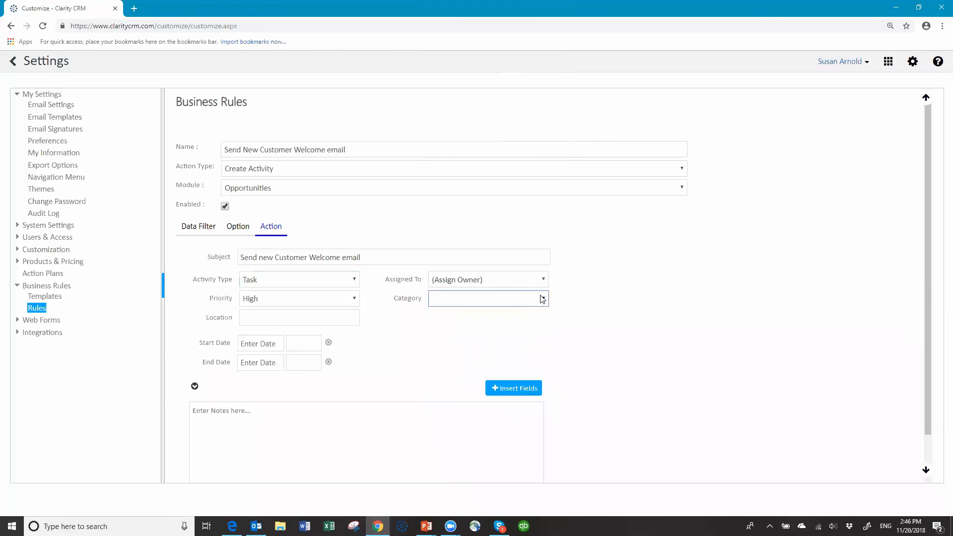
{"action": "left_click", "coordinate": [209, 415]}
{"action": "left_click", "coordinate": [511, 391]}
- Write notes '{$account$} has been invoiced and paid. Please send our standard welcome email. Thanks,'
{"action": "left_click", "coordinate": [339, 199]}
{"action": "left_click", "coordinate": [606, 458]}
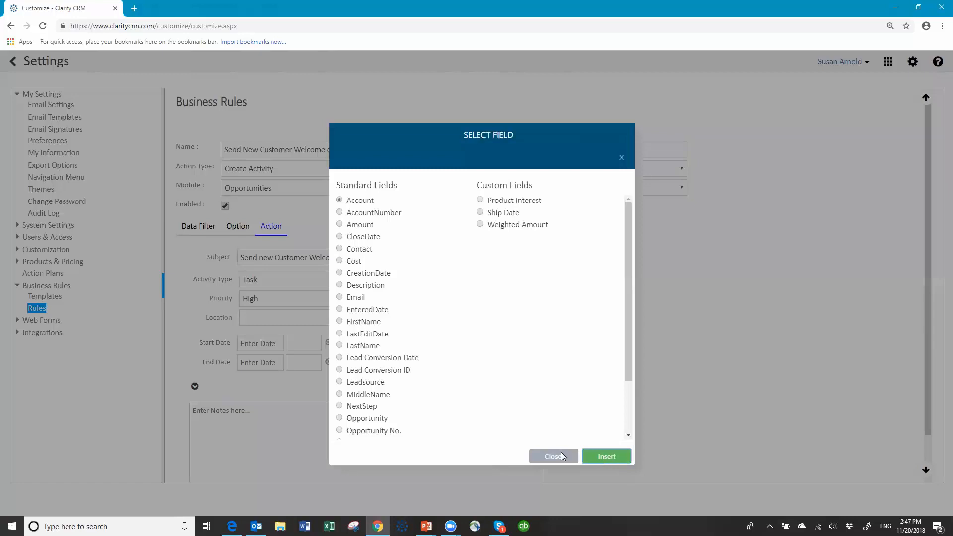
{"action": "type", "text": "has be"}
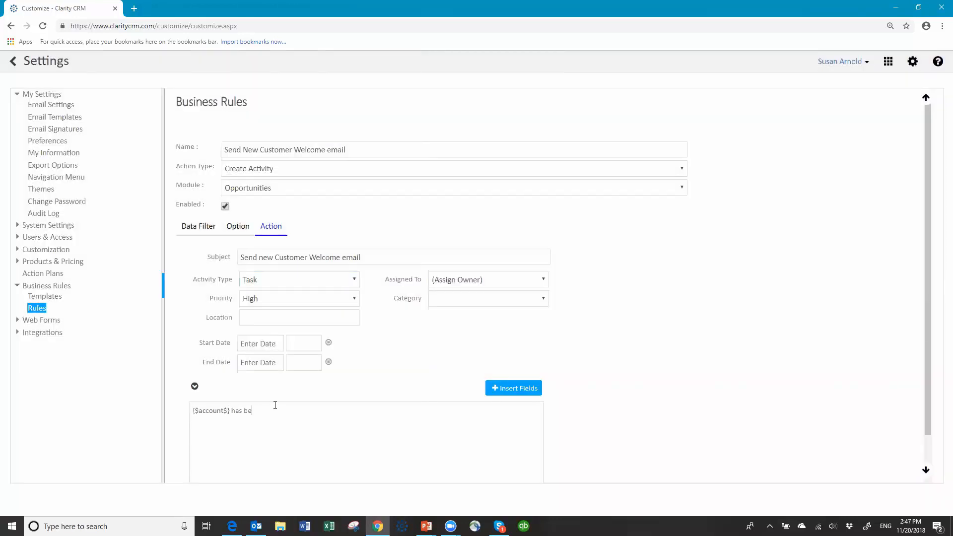
{"action": "type", "text": "en invoiced and paid.  Please send our standard wle"}
{"action": "key", "text": "BackSpace"}
{"action": "key", "text": "BackSpace"}
{"action": "type", "text": "elcom e"}
{"action": "key", "text": "BackSpace"}
{"action": "key", "text": "BackSpace"}
{"action": "type", "text": "e email.  "}
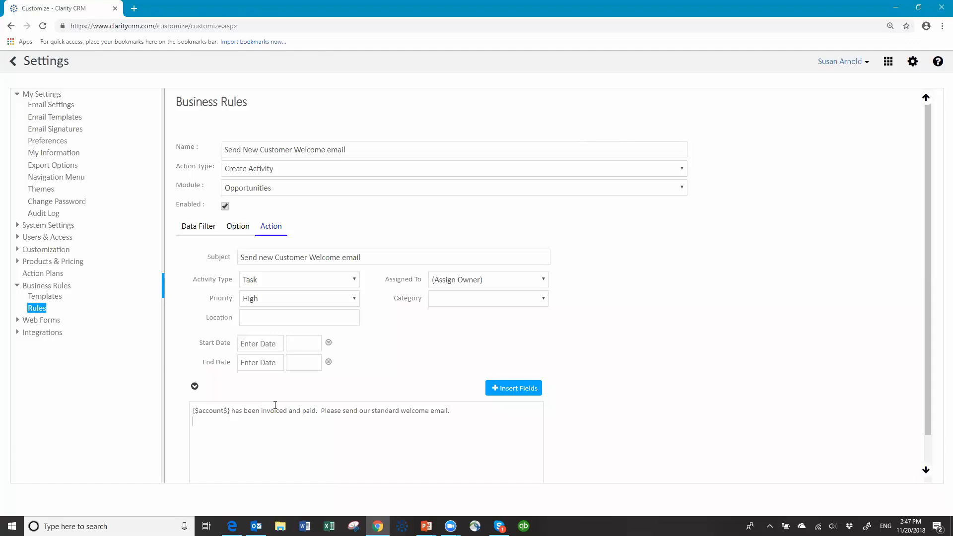
{"action": "type", "text": "Thanks,"}
- Sign the notes 'Billing Department' on a new line and save the rule
{"action": "key", "text": "Return"}
{"action": "type", "text": "Billing"}
{"action": "type", "text": " Deaprt"}
{"action": "key", "text": "BackSpace"}
{"action": "key", "text": "BackSpace"}
{"action": "key", "text": "BackSpace"}
{"action": "key", "text": "BackSpace"}
{"action": "type", "text": "partment"}
{"action": "scroll", "coordinate": [665, 380], "scroll_direction": "down", "scroll_amount": 2}
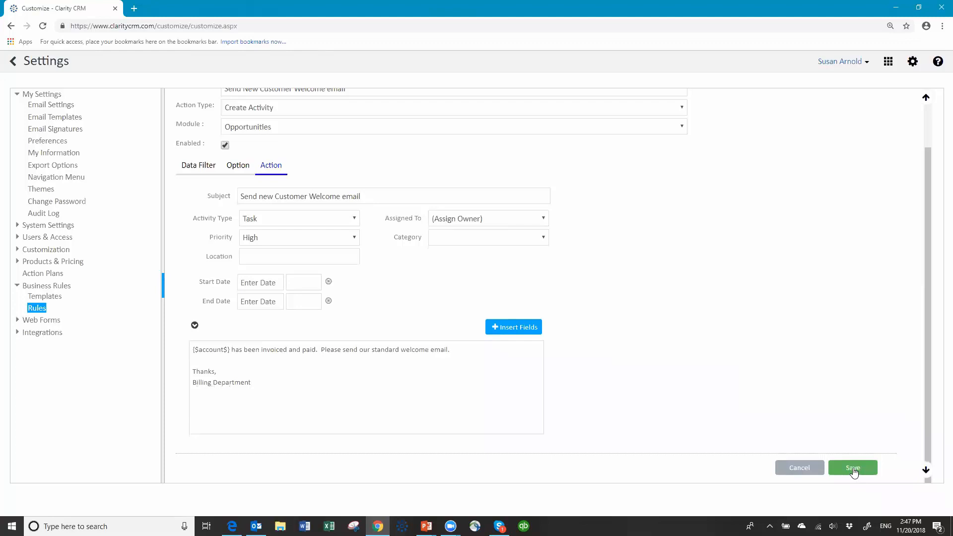
{"action": "left_click", "coordinate": [853, 469]}
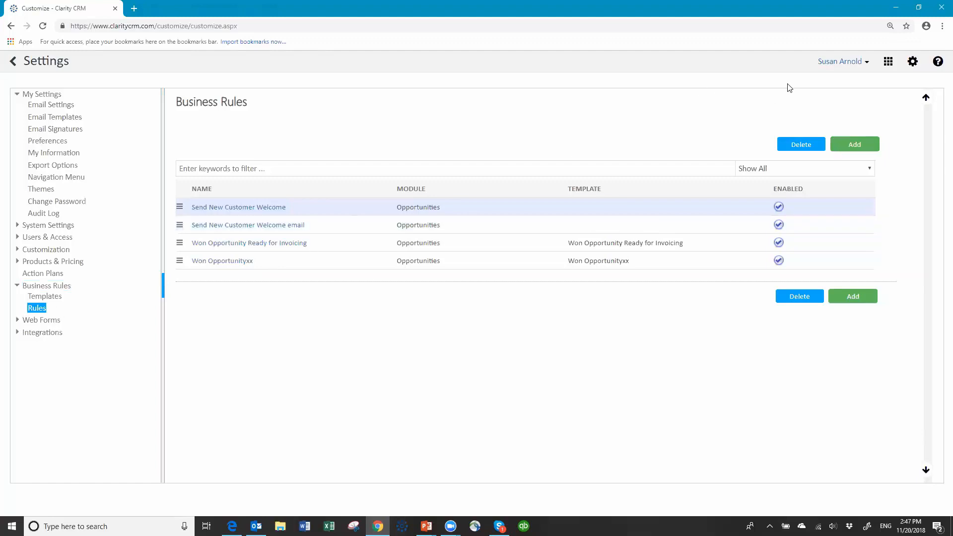
- Log out, sign back into the demothnew database with the user credentials, and open Opportunities
{"action": "left_click", "coordinate": [854, 70]}
{"action": "left_click", "coordinate": [804, 123]}
{"action": "type", "text": "susan"}
{"action": "type", "text": "•••••••"}
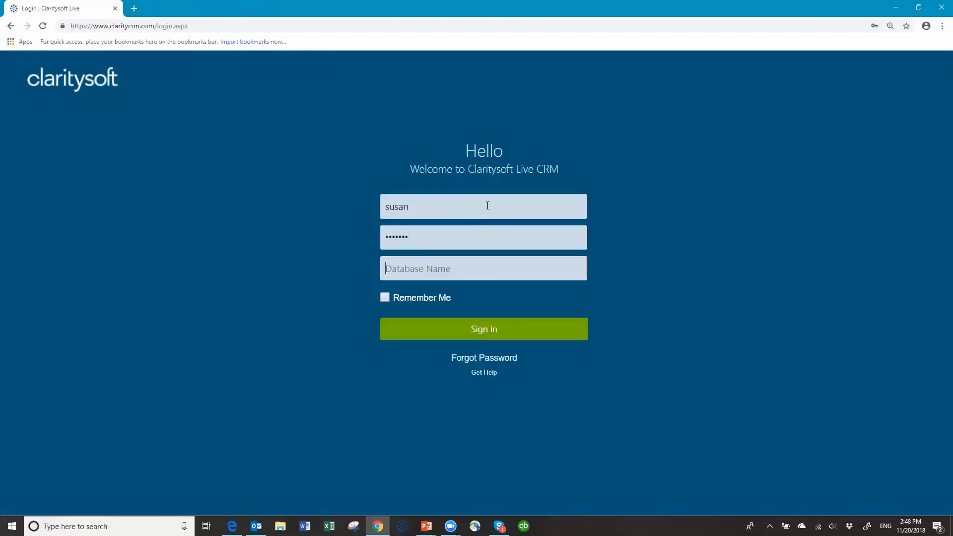
{"action": "key", "text": "Tab"}
{"action": "type", "text": "demothnew"}
{"action": "left_click", "coordinate": [482, 323]}
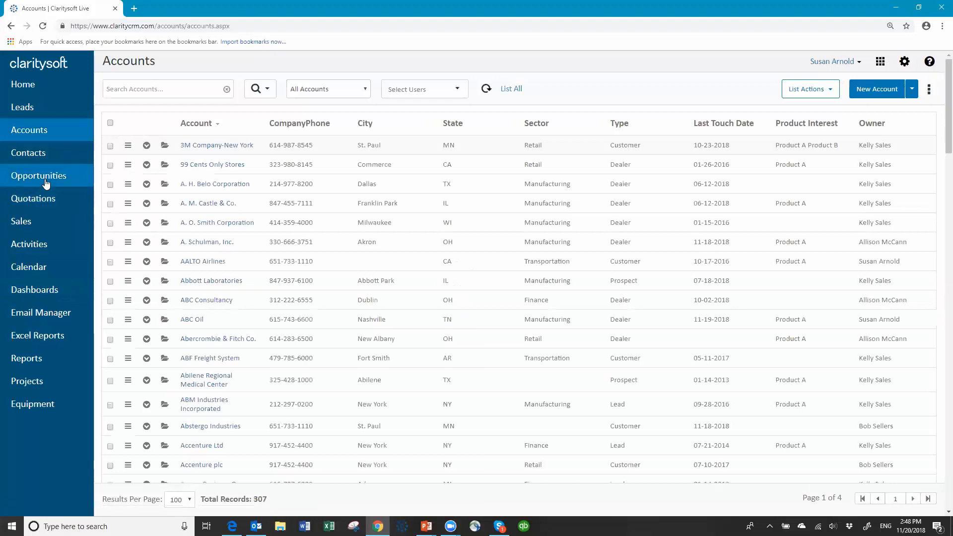
{"action": "left_click", "coordinate": [46, 176]}
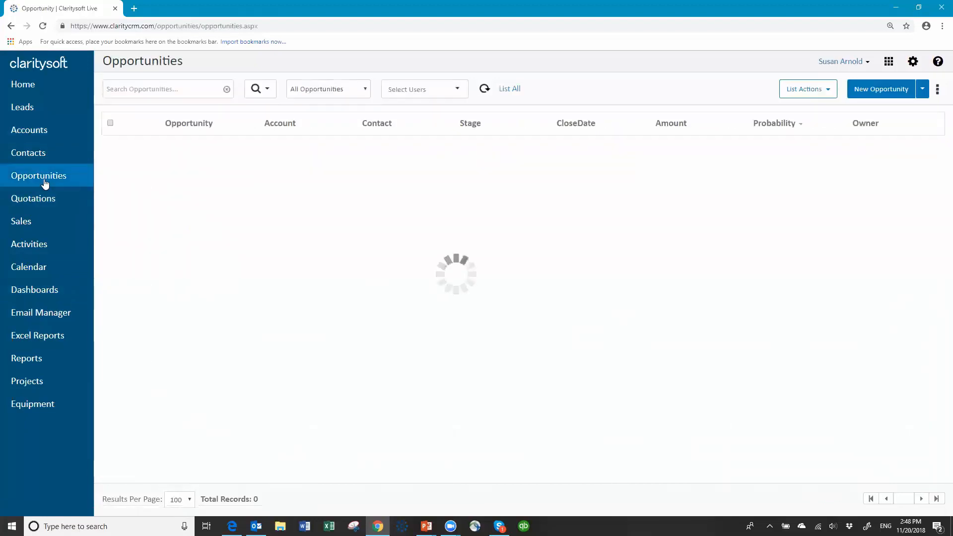
- In the Won This Month view, set New Widgets for AH Belo to Invoiced and Paid and save
{"action": "left_click", "coordinate": [328, 89]}
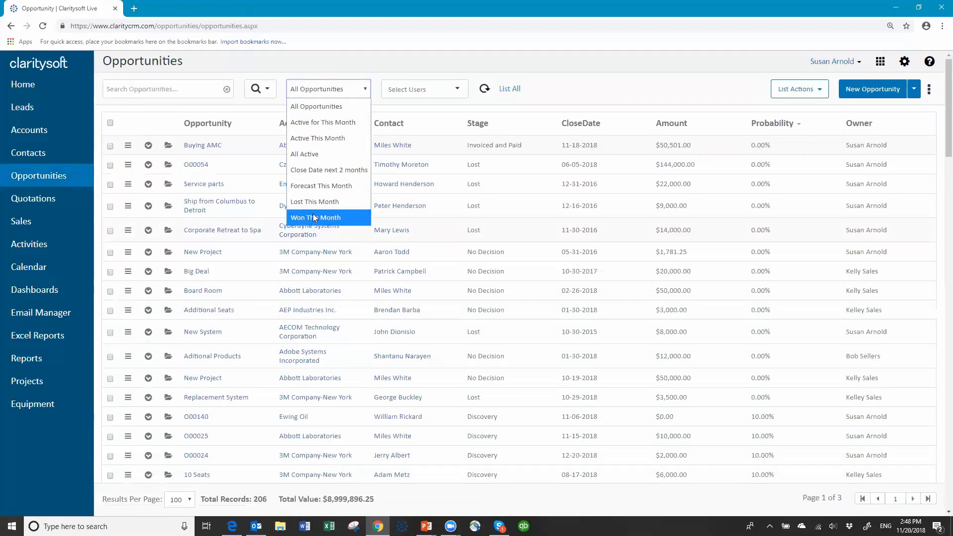
{"action": "left_click", "coordinate": [314, 218]}
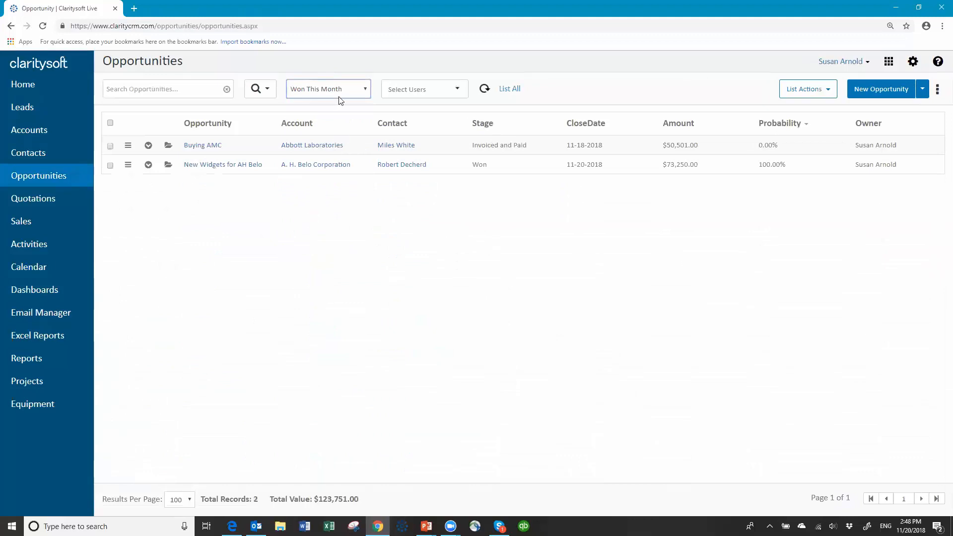
{"action": "left_click", "coordinate": [169, 165]}
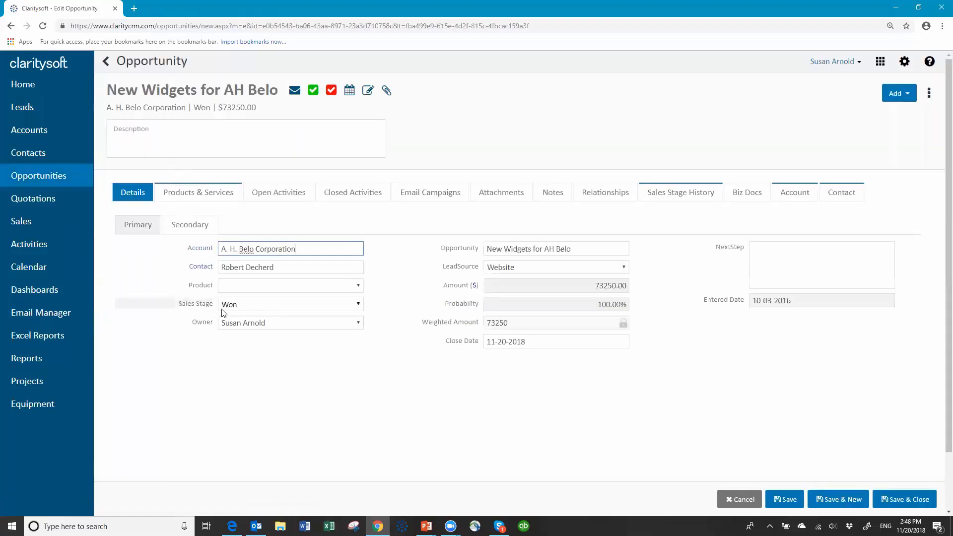
{"action": "left_click", "coordinate": [358, 304]}
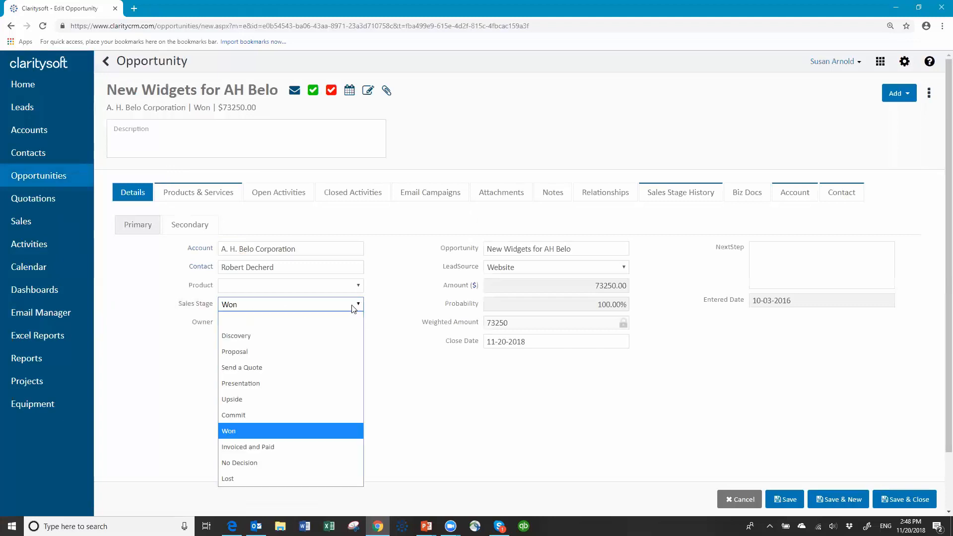
{"action": "left_click", "coordinate": [262, 448]}
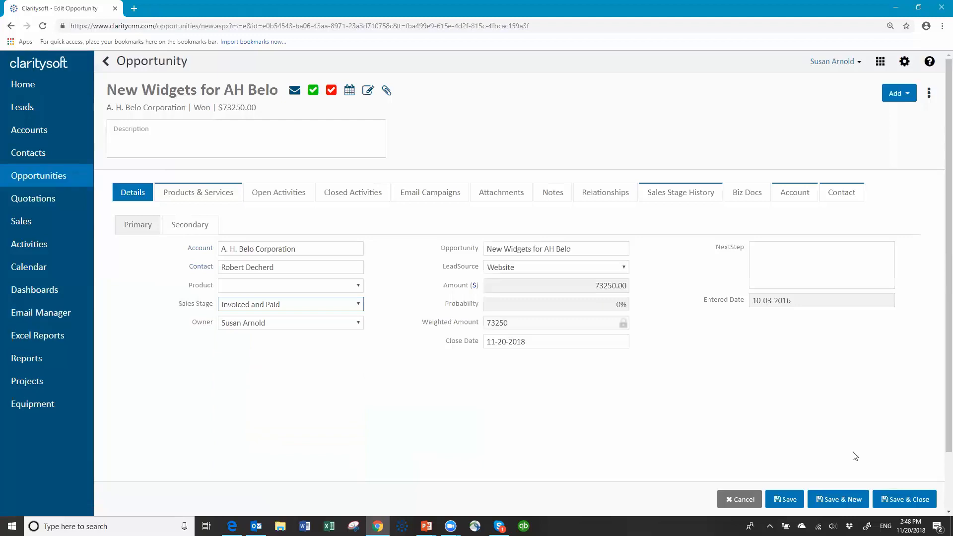
{"action": "left_click", "coordinate": [900, 500]}
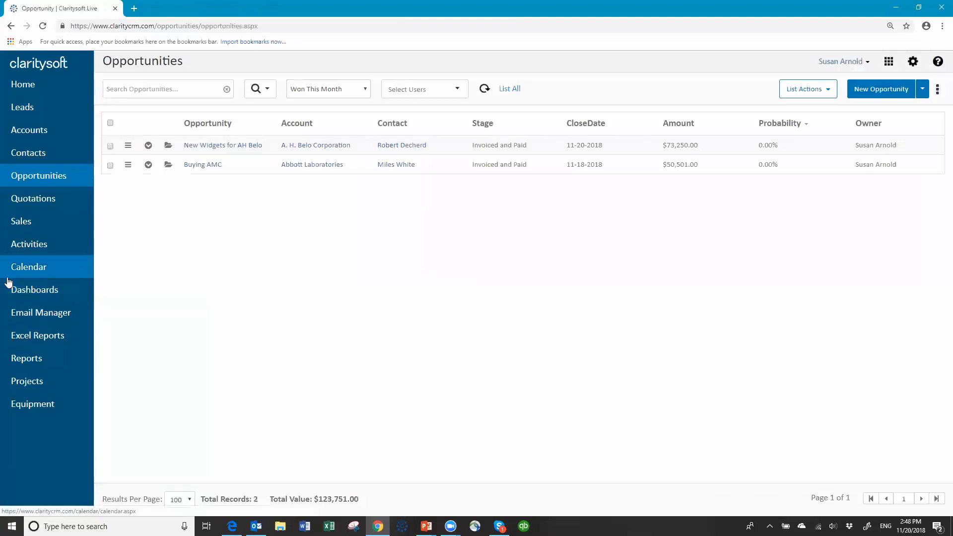
- View the new A. H. Belo welcome-email task in Activities and start an email to its contact
{"action": "left_click", "coordinate": [33, 244]}
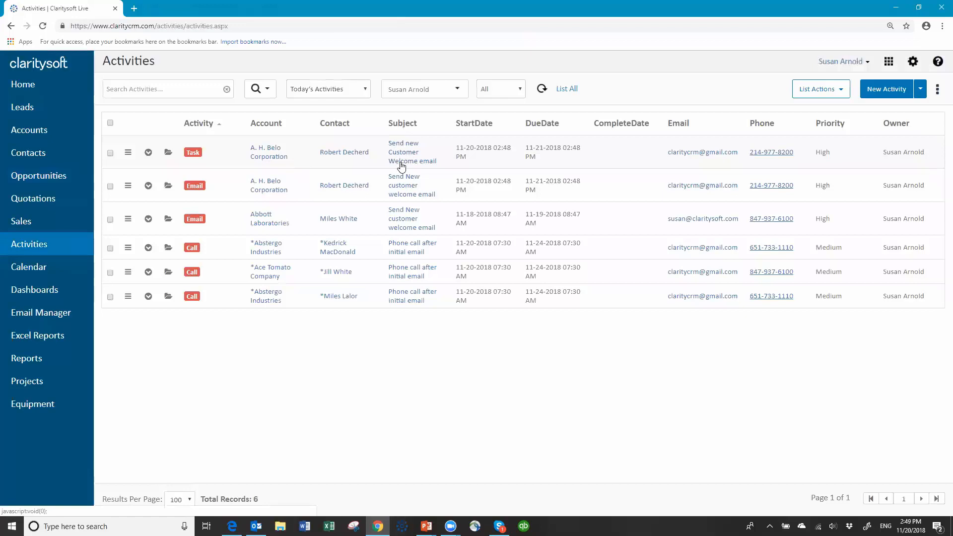
{"action": "left_click", "coordinate": [687, 153]}
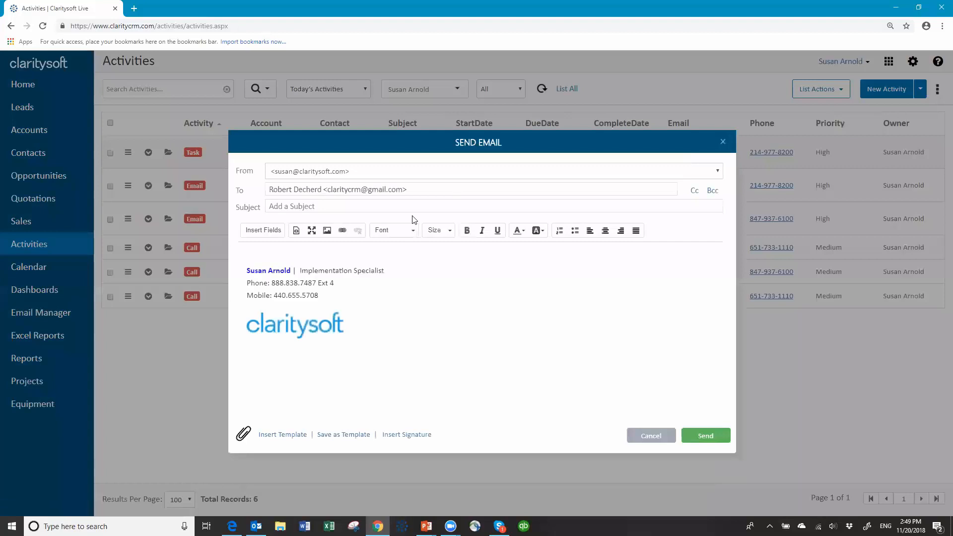
{"action": "left_click", "coordinate": [282, 435]}
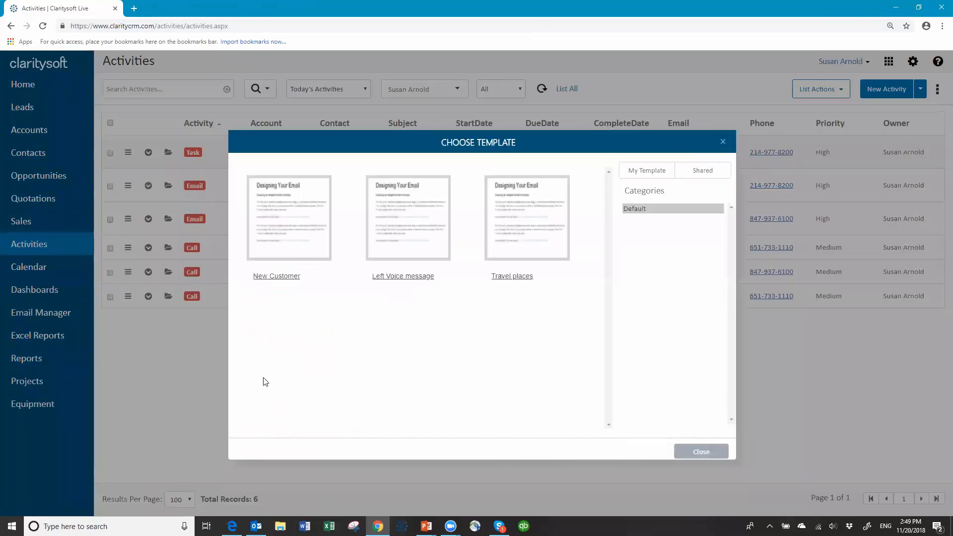
{"action": "left_click", "coordinate": [294, 208]}
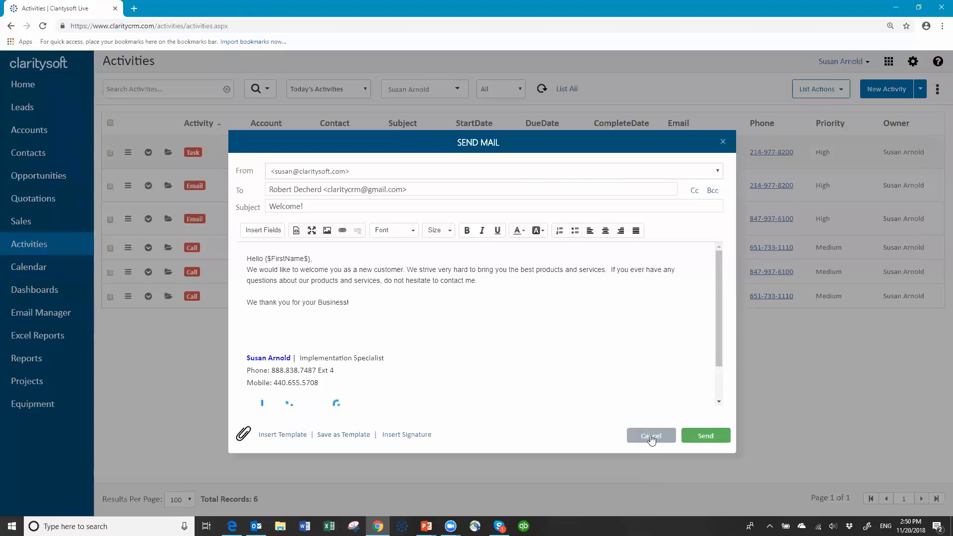
{"action": "key", "text": "Escape"}
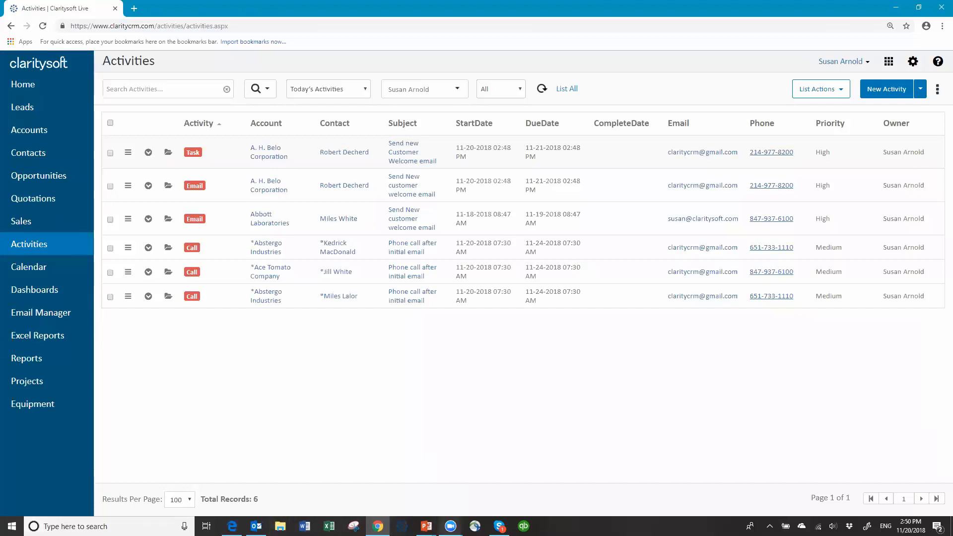
{"action": "left_click", "coordinate": [426, 526]}
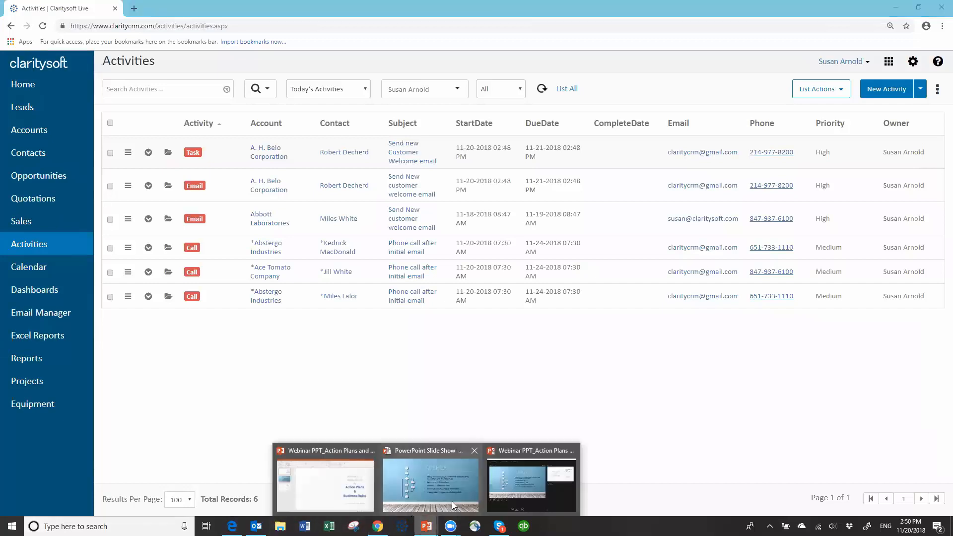
- Bring the webinar slide show forward and advance to the 'Thank You for Attending!' slide
{"action": "mouse_move", "coordinate": [396, 488]}
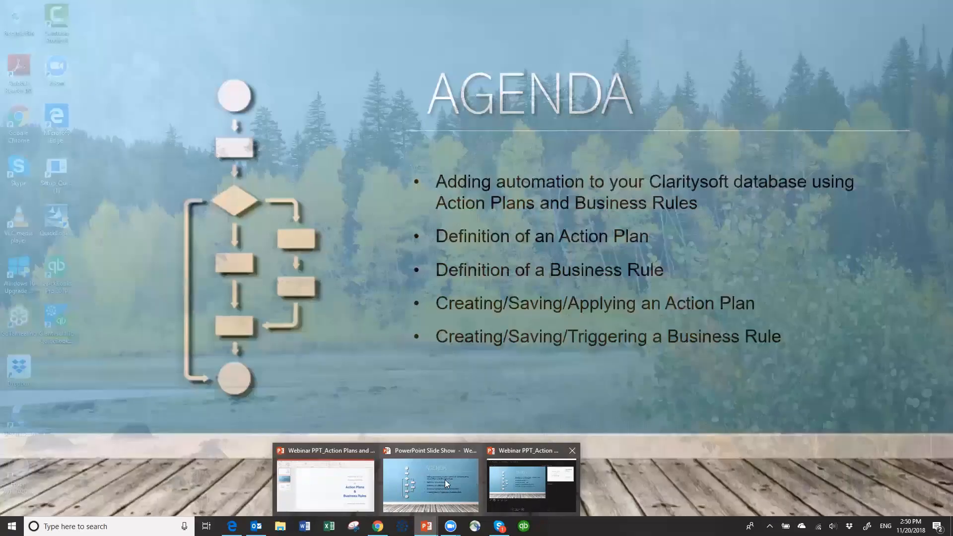
{"action": "left_click", "coordinate": [433, 467]}
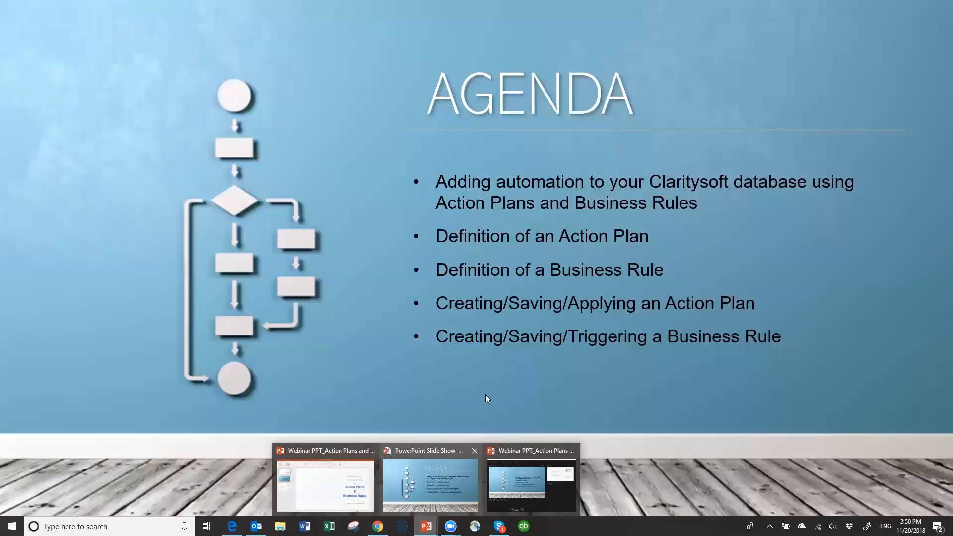
{"action": "left_click", "coordinate": [517, 382]}
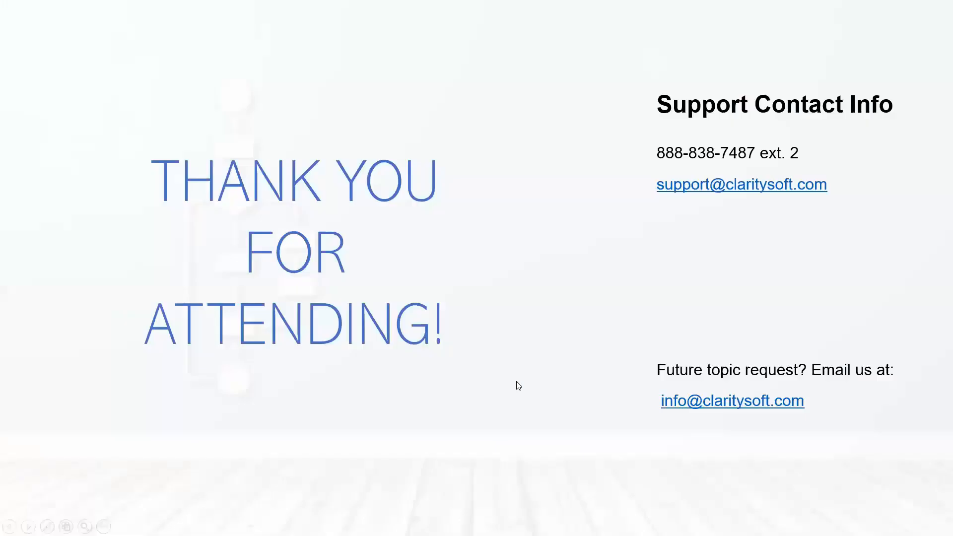